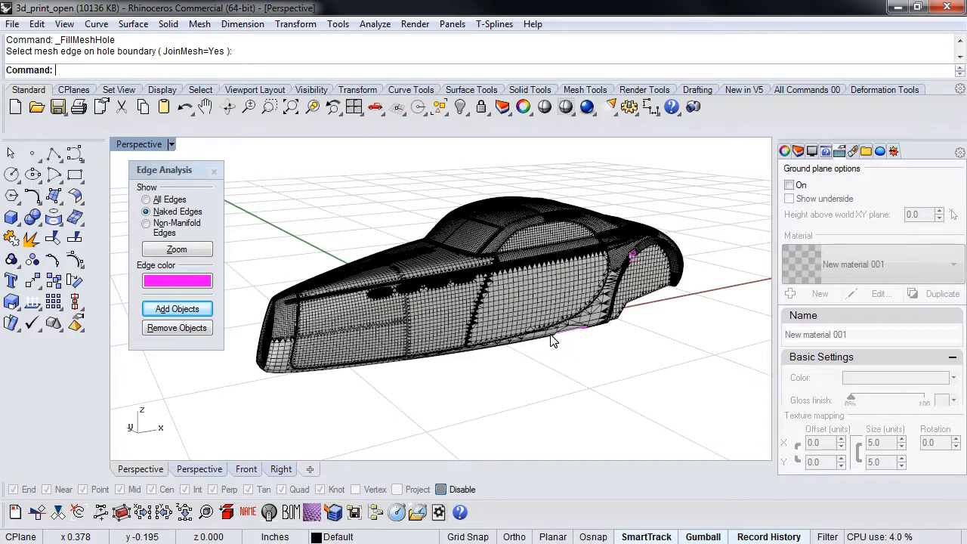
scroll(556, 363, "up", 3)
scroll(537, 318, "up", 5)
scroll(529, 300, "up", 3)
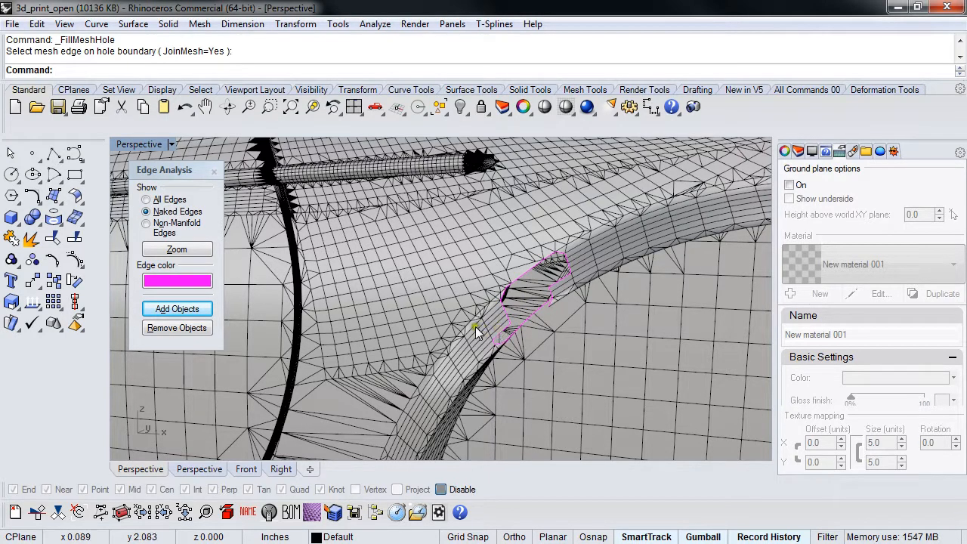
scroll(484, 333, "down", 5)
scroll(501, 344, "down", 3)
scroll(501, 344, "down", 3)
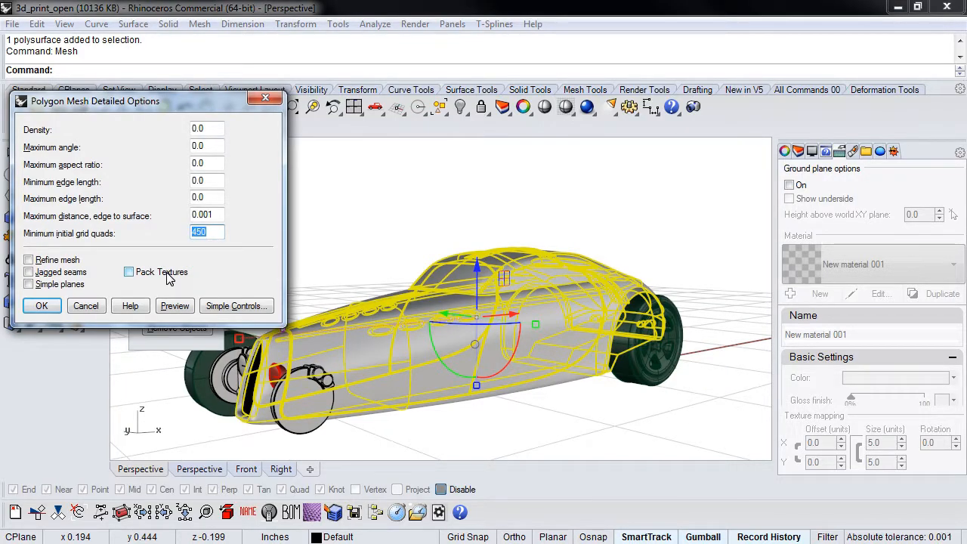
double_click(198, 197)
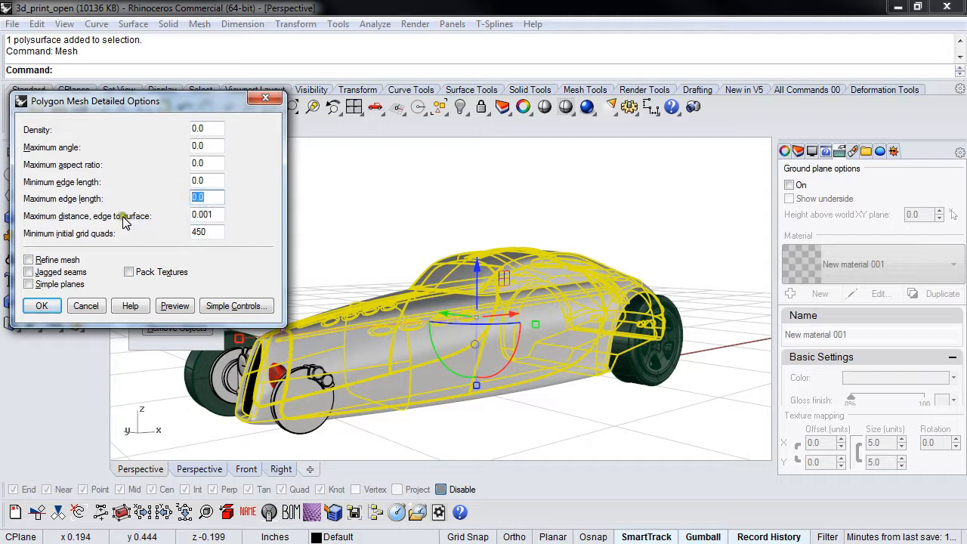
double_click(212, 232)
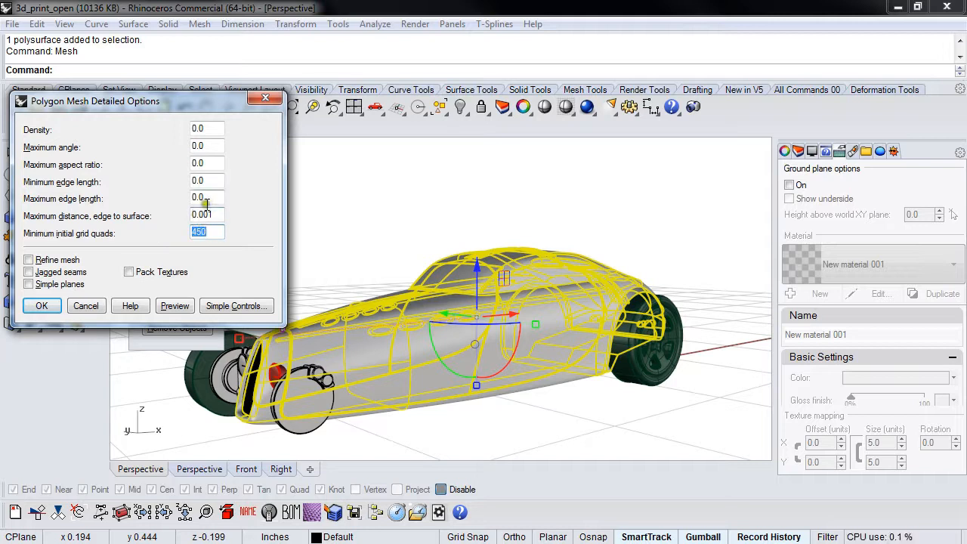
double_click(202, 129)
double_click(202, 197)
double_click(210, 215)
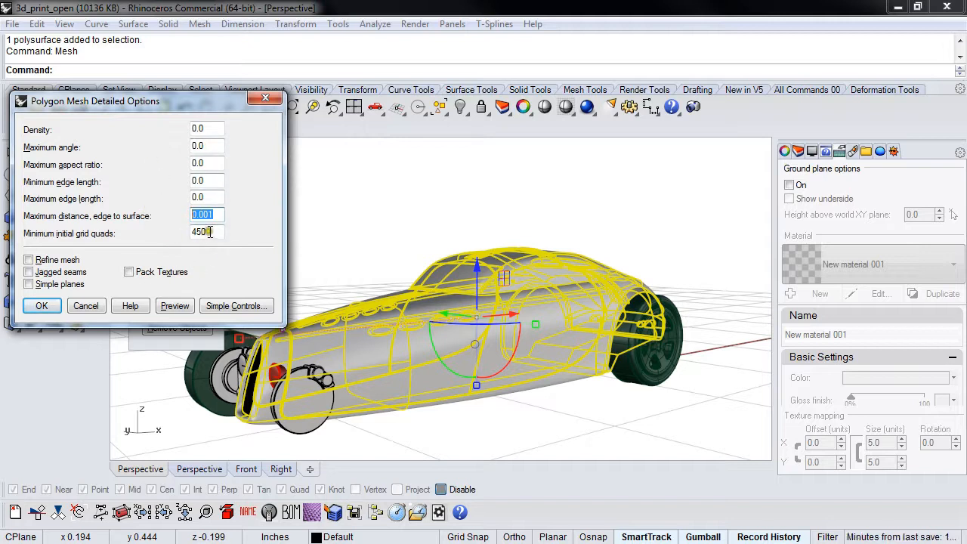
double_click(202, 232)
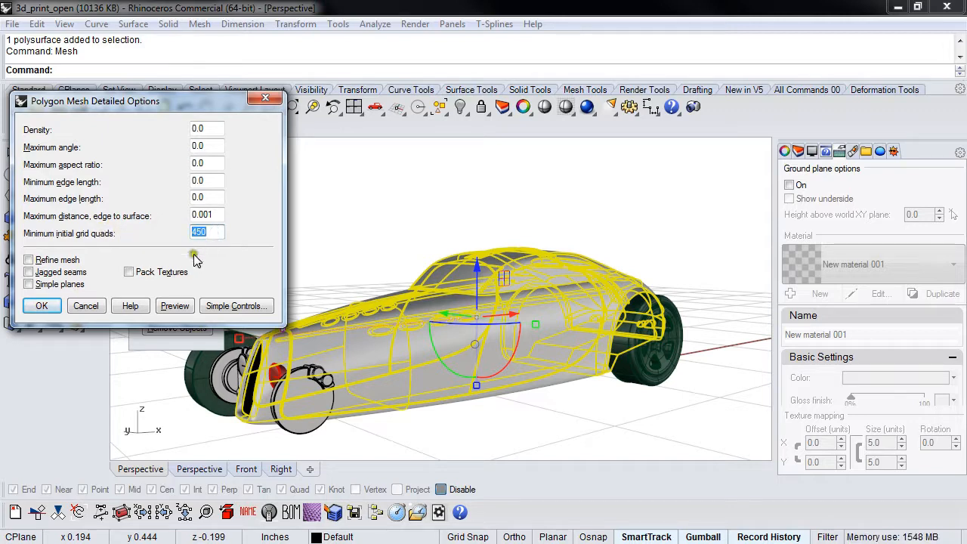
left_click(224, 220)
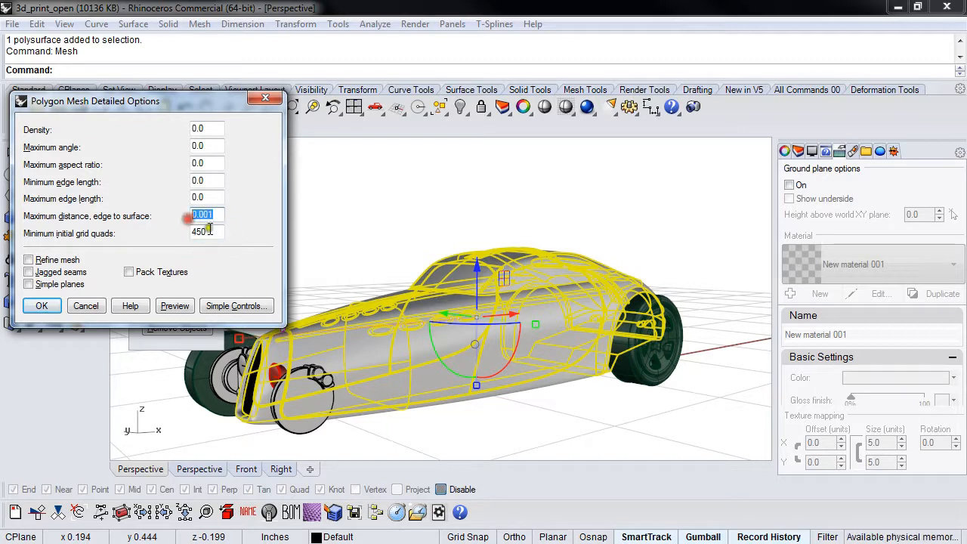
left_click(183, 236)
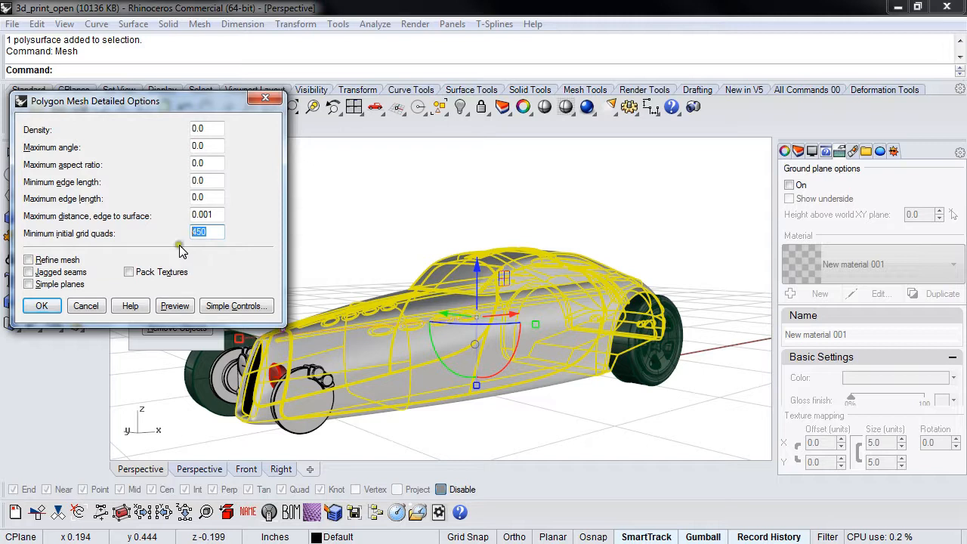
left_click(183, 246)
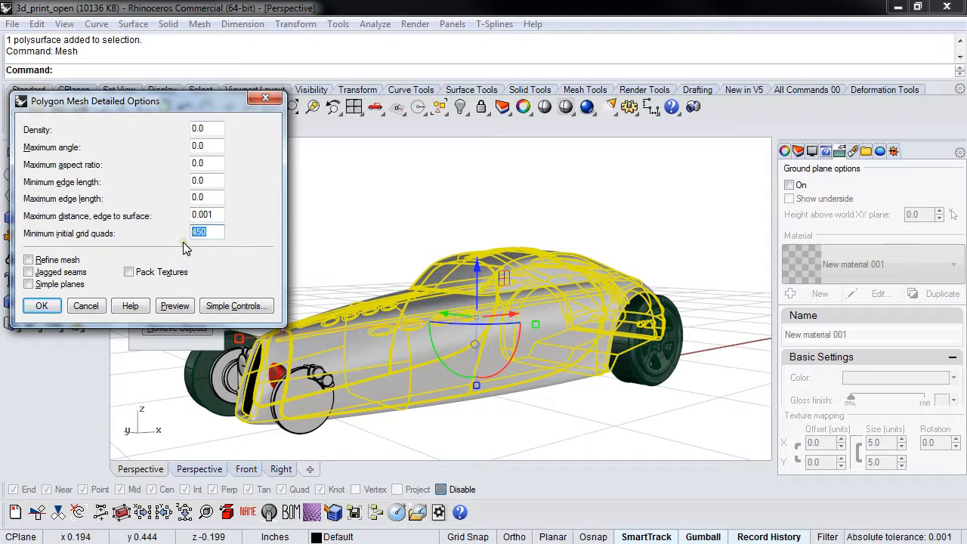
left_click(183, 247)
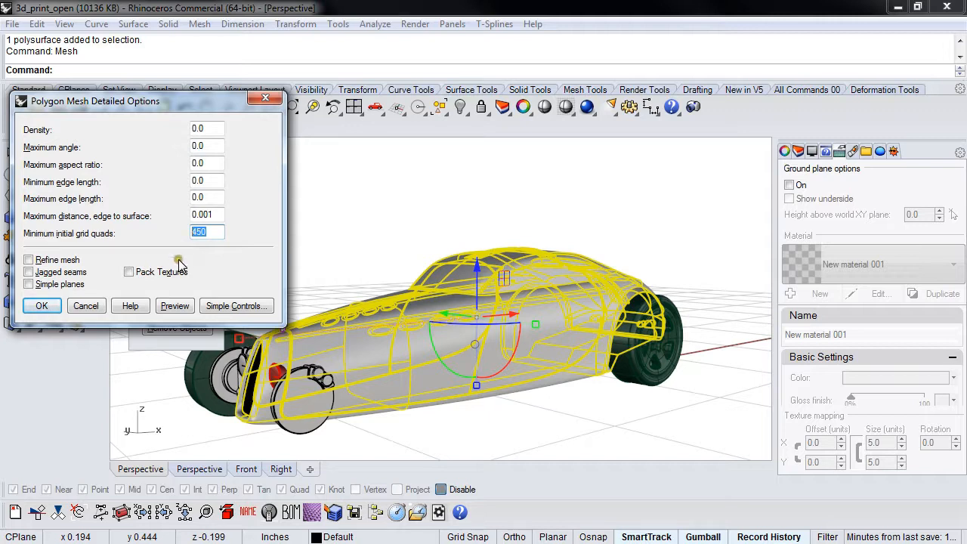
left_click(216, 226)
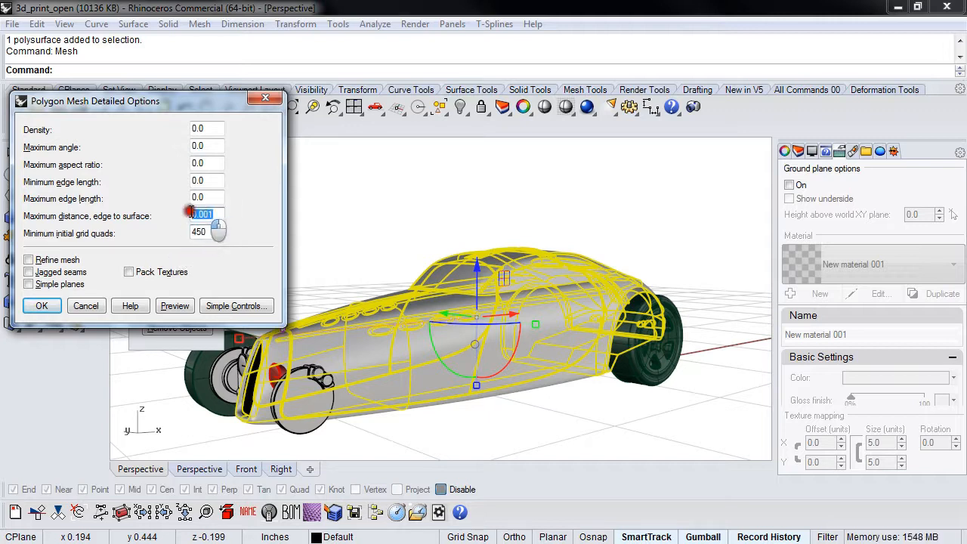
left_click(175, 248)
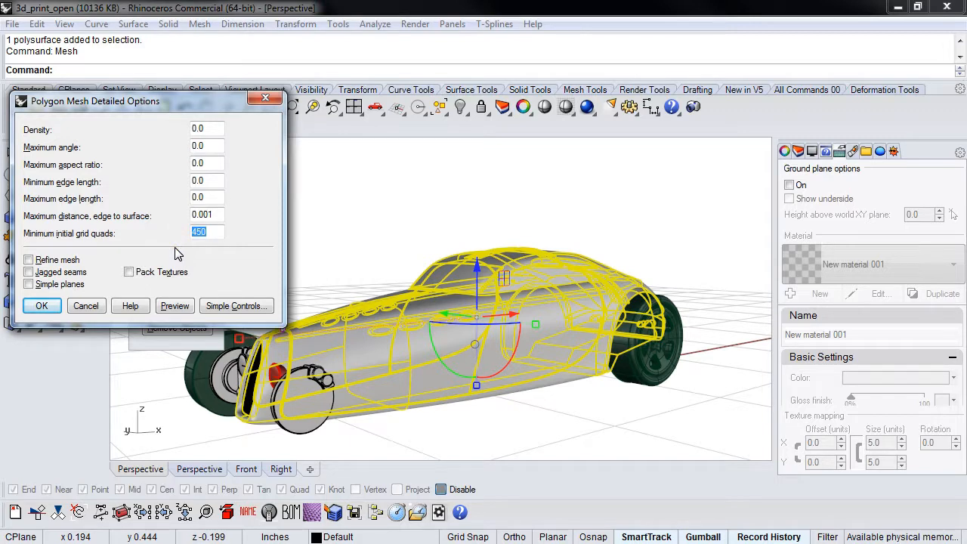
left_click(213, 128)
left_click(212, 129)
left_click_drag(213, 129, 181, 129)
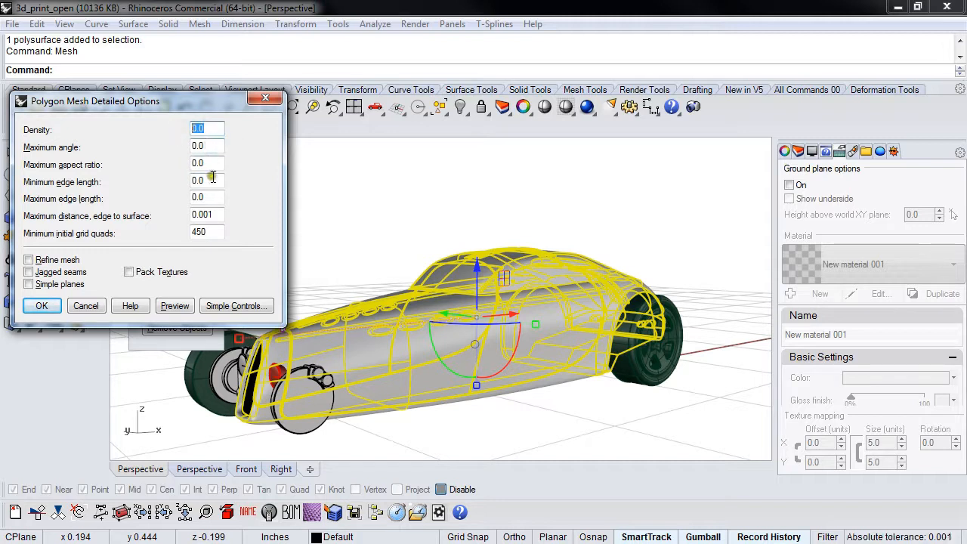
key("Tab")
key("Tab")
key("Tab")
key("Tab")
key("Tab")
key("shift+Tab")
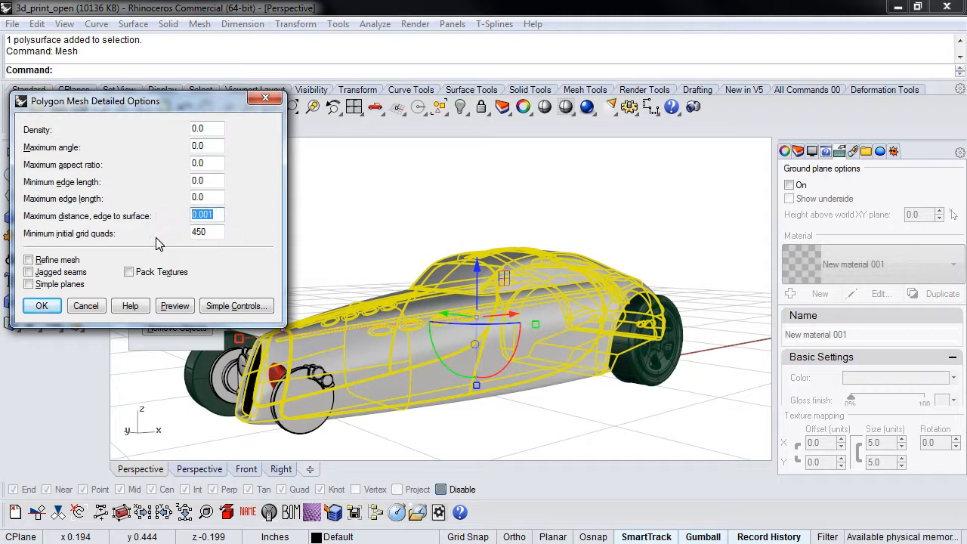
- Preview the car mesh with Minimum initial grid quads set to 0
double_click(212, 232)
type("0")
left_click(173, 305)
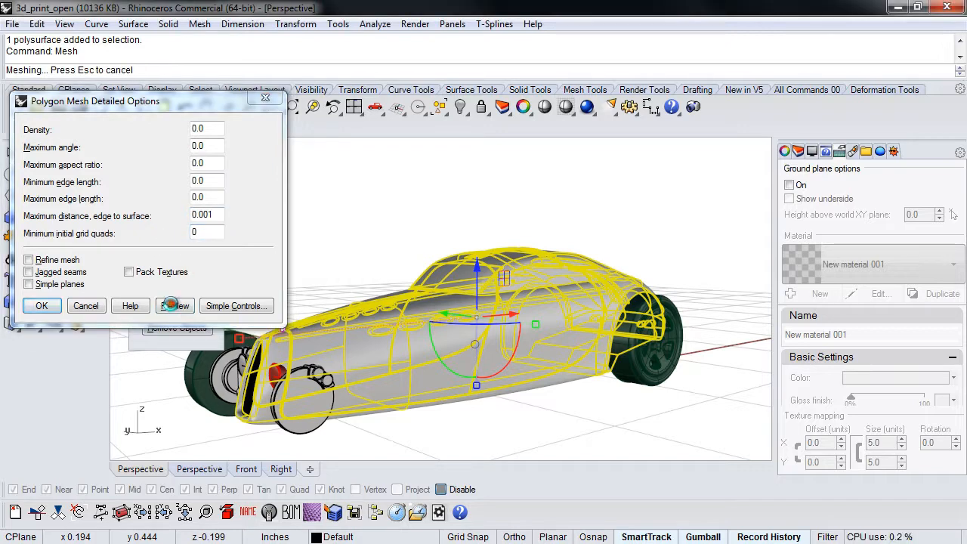
right_click_drag(417, 285, 435, 379)
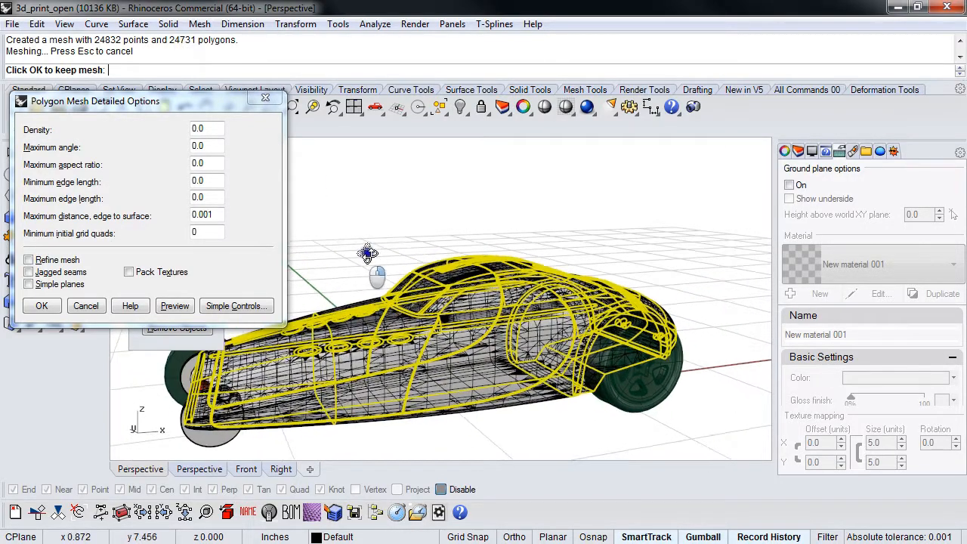
right_click_drag(355, 318, 389, 249)
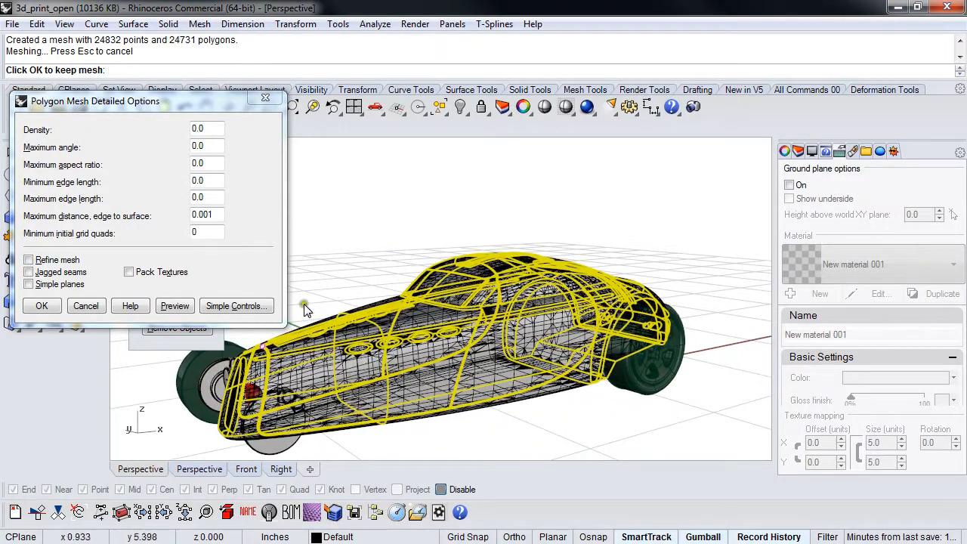
- Preview again with Maximum edge length 0.04, giving 42,153 polygons
double_click(212, 197)
type(".04")
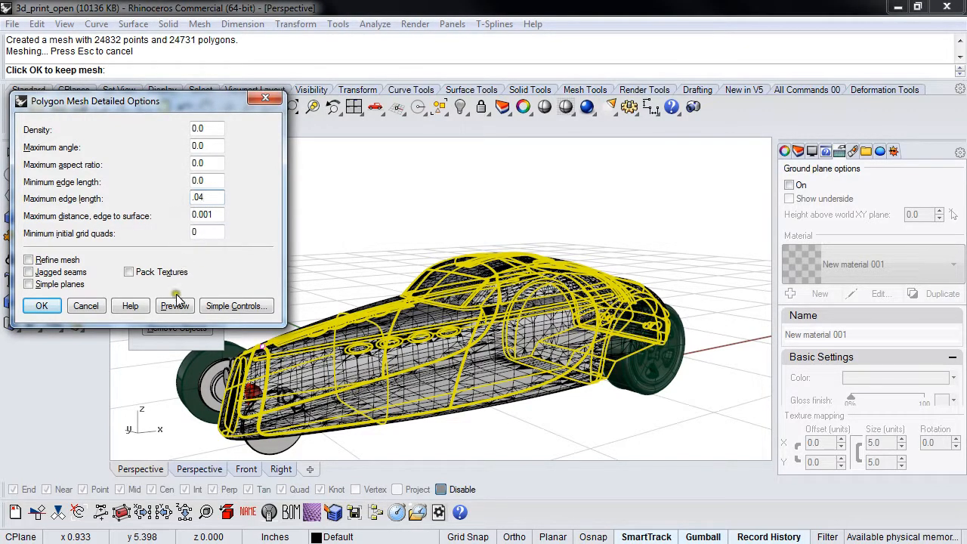
left_click(175, 305)
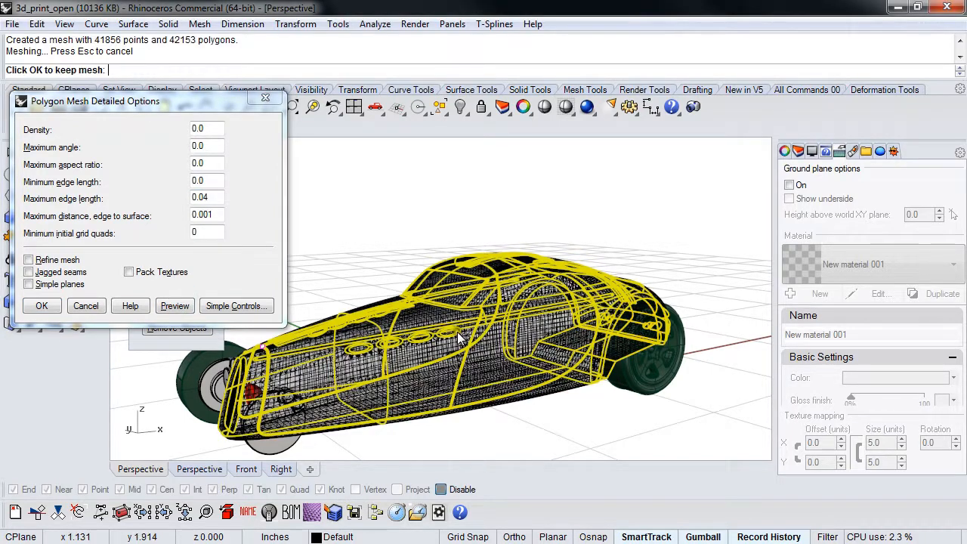
- Clear the edge-length limit and preview the mesh with 200 initial grid quads
left_click(153, 197)
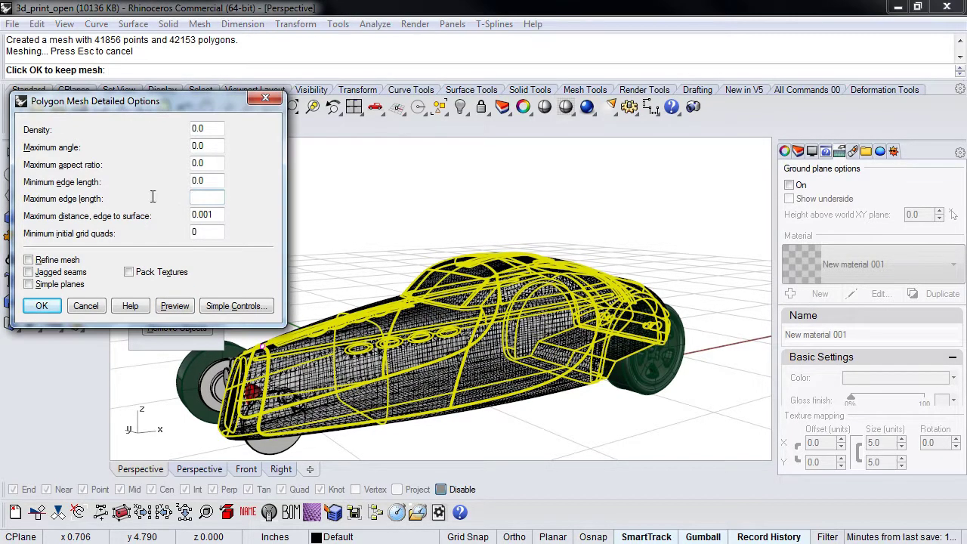
double_click(197, 232)
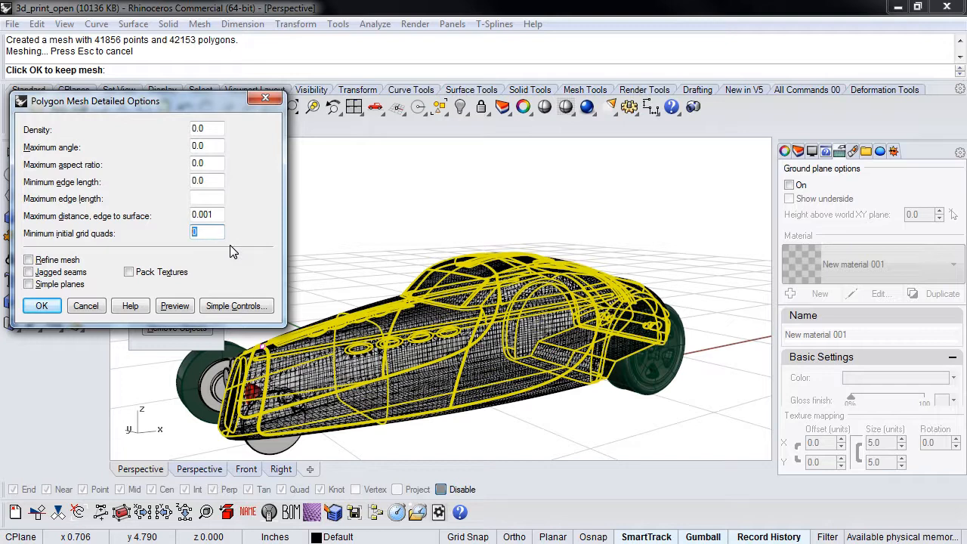
type("200")
left_click(176, 305)
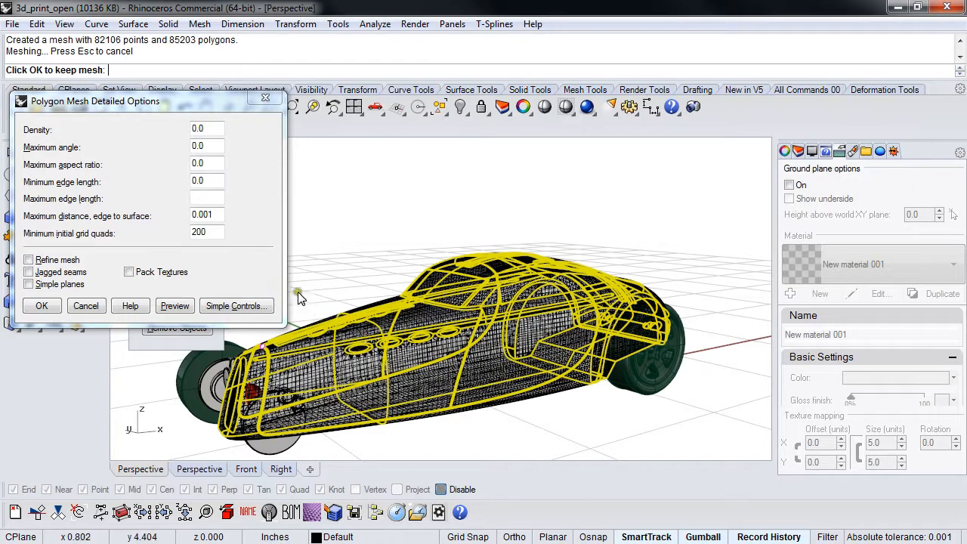
left_click_drag(176, 42, 181, 45)
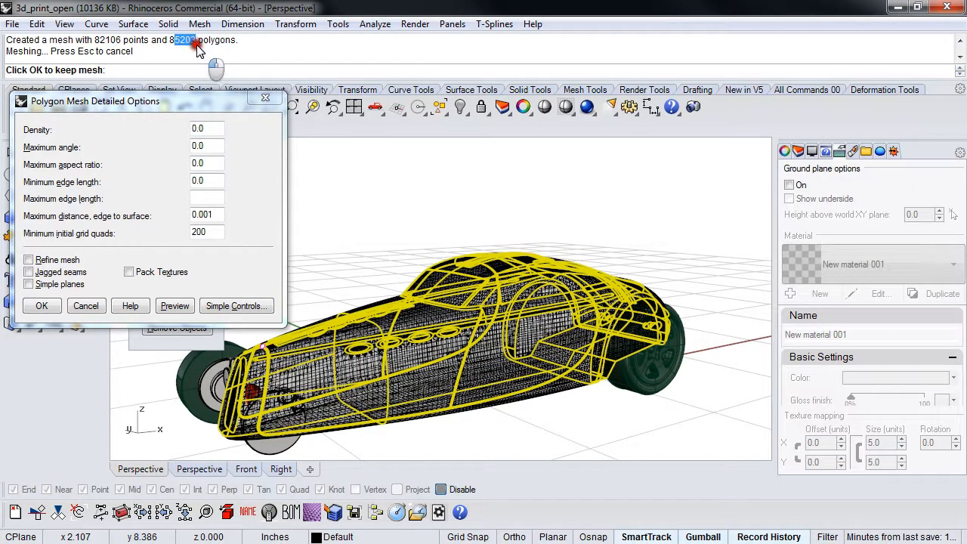
- Preview with 300 then 400 grid quads, reaching 143,788 polygons
double_click(208, 232)
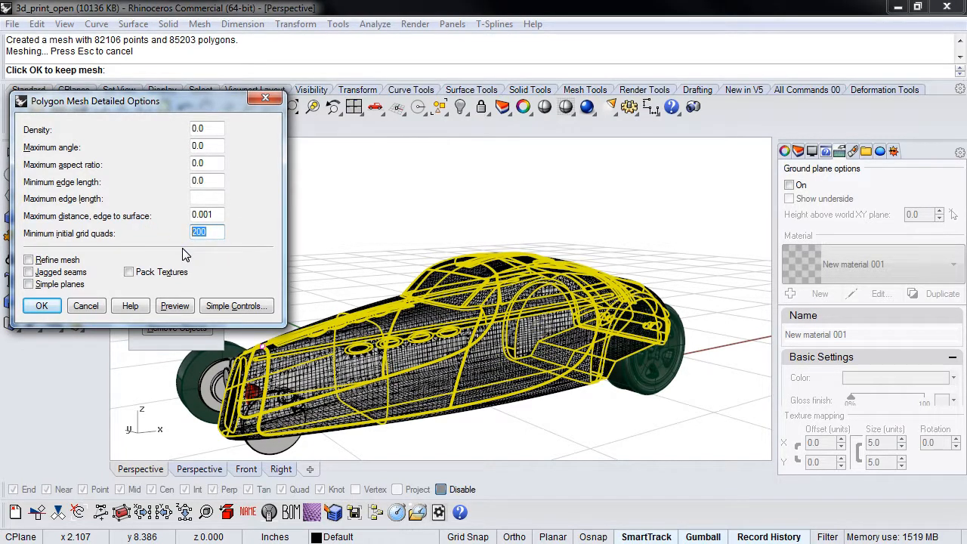
type("3")
left_click(175, 305)
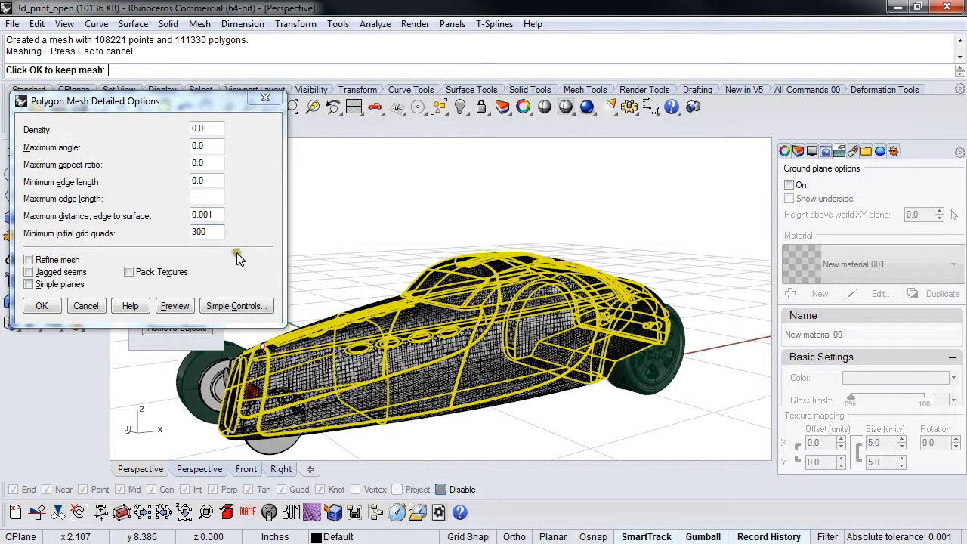
double_click(206, 232)
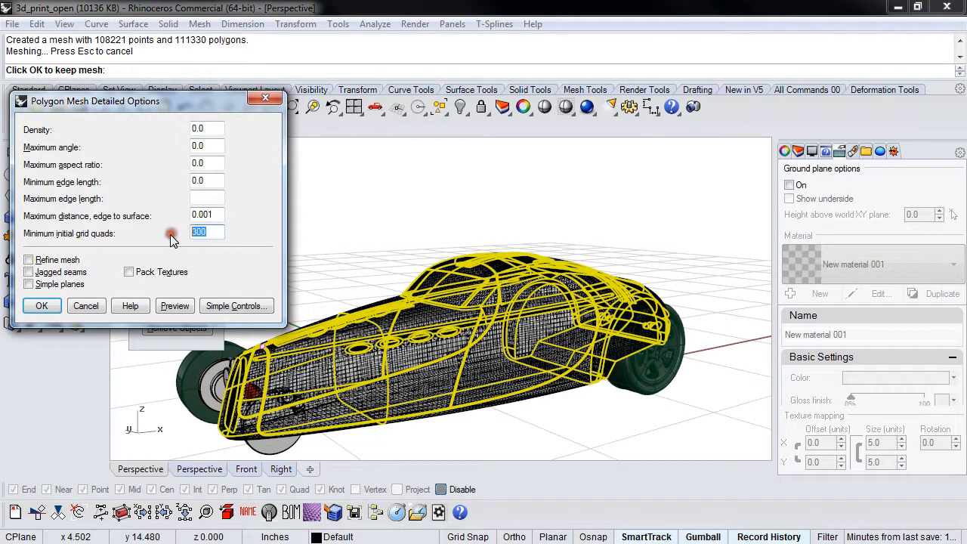
type("400")
left_click(174, 306)
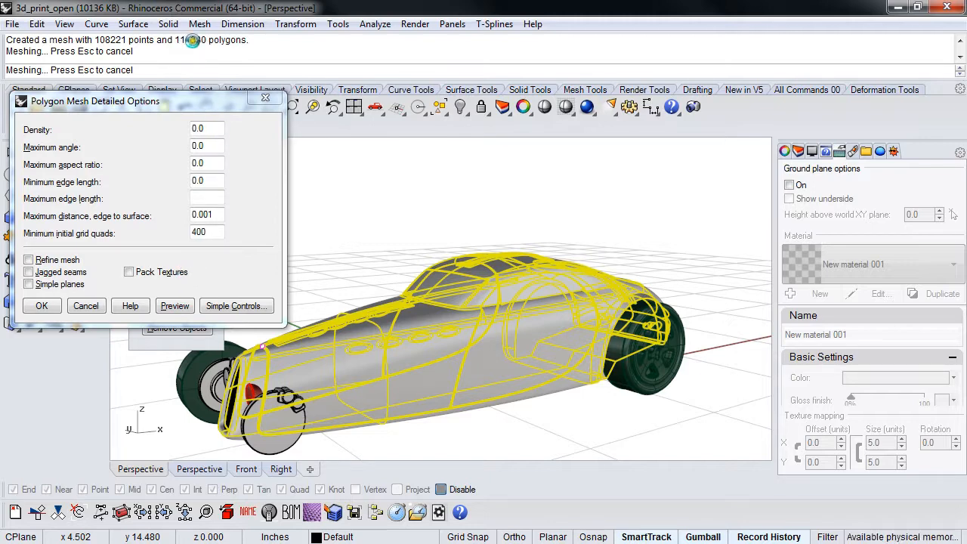
left_click(219, 214)
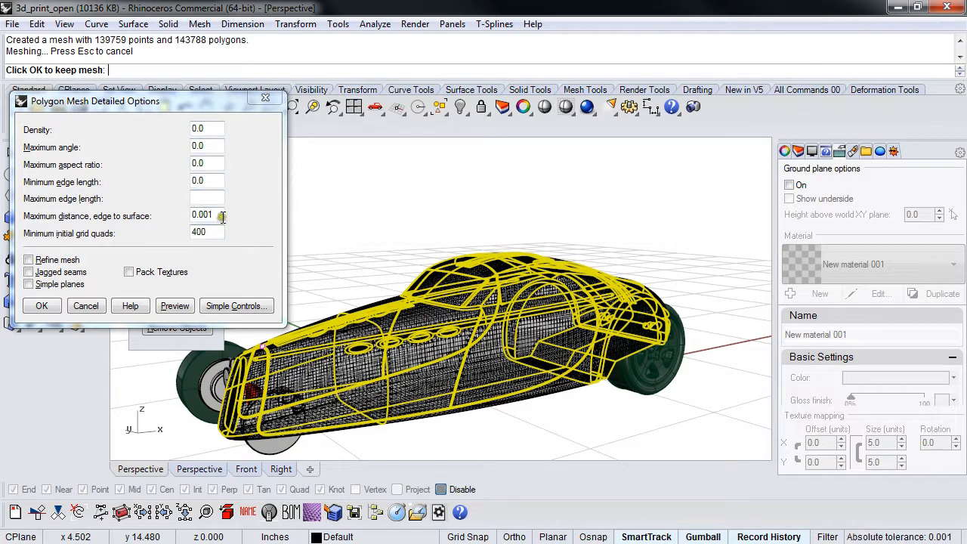
double_click(200, 231)
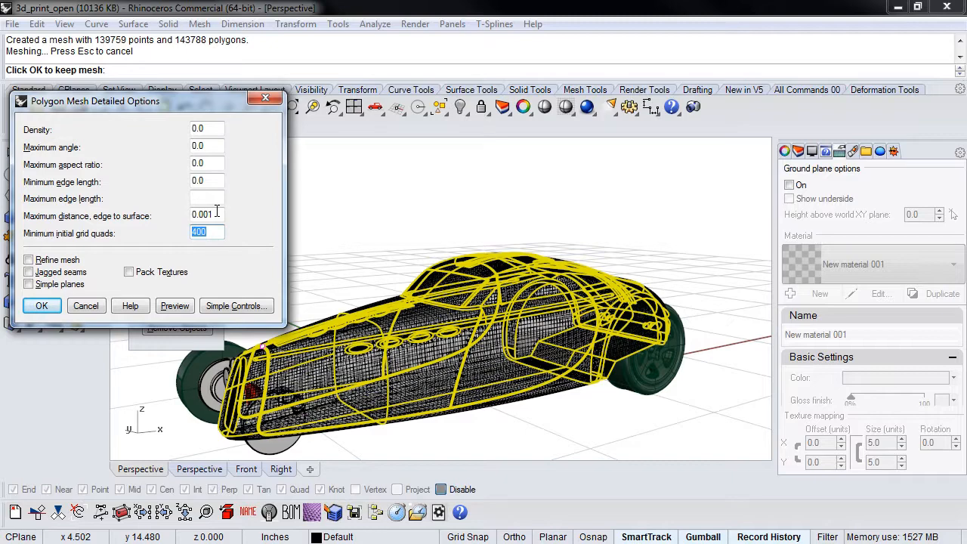
- Keep the generated mesh and window-select every part of the car
right_click_drag(390, 207, 435, 380, "ctrl")
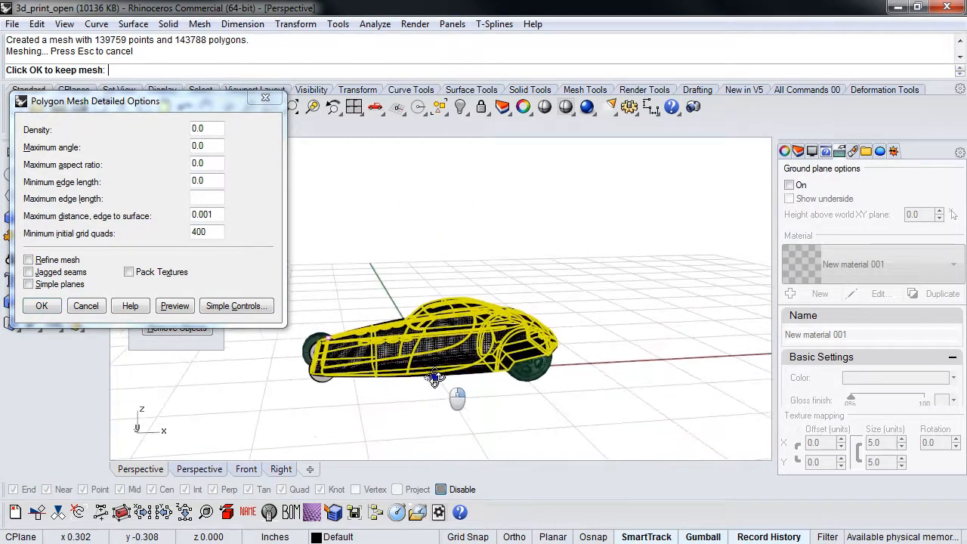
left_click(85, 306)
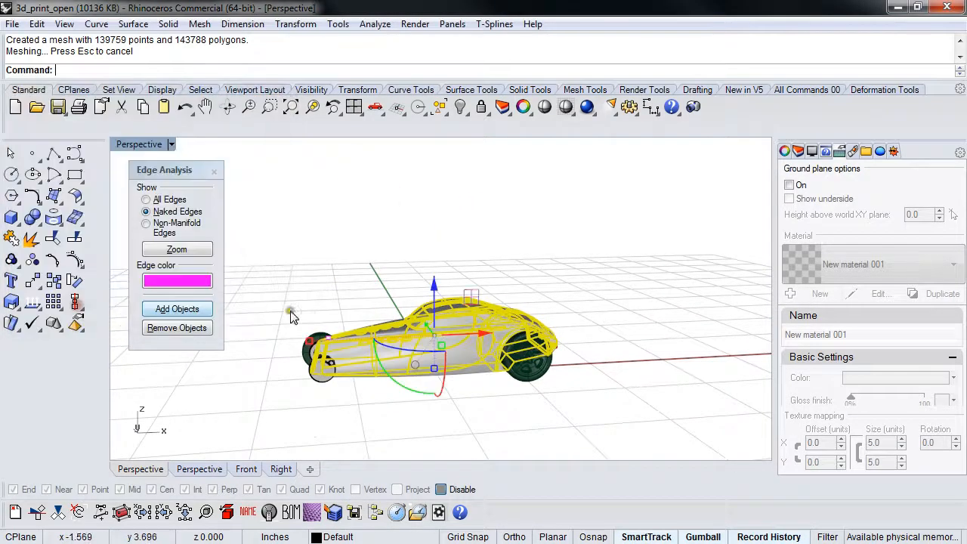
left_click(306, 283)
mouse_move(287, 258)
left_mouse_down()
mouse_move(612, 384)
mouse_move(613, 400)
left_mouse_up()
- Create the car's 3.054 × 1.125 × 0.874 inch BoundingBox and hide the car
key("BackSpace")
key("BackSpace")
type("ound")
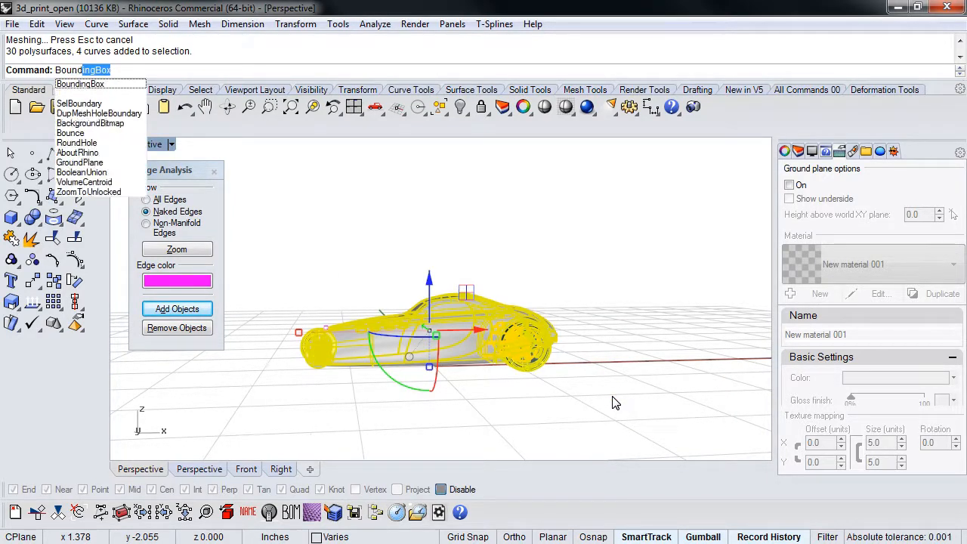
type("ibngbox")
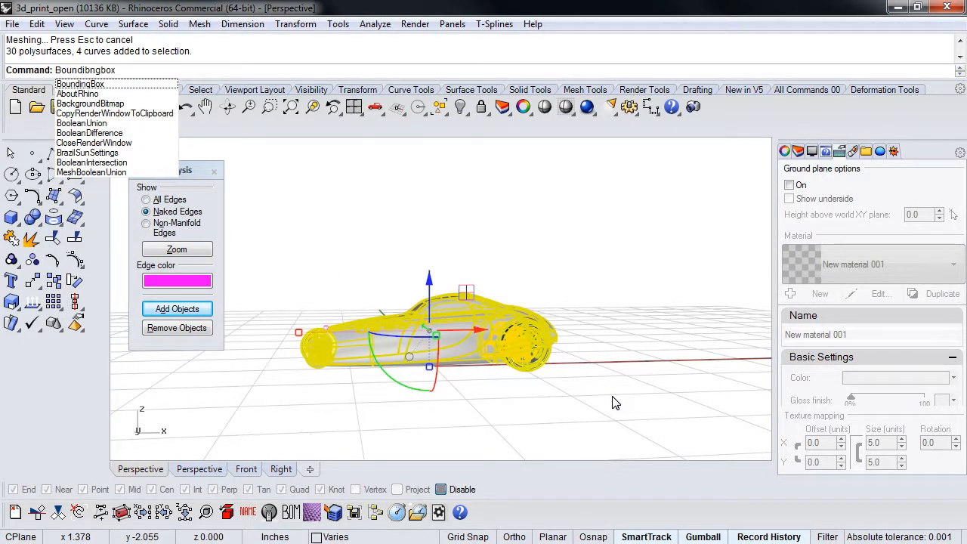
key("BackSpace")
key("BackSpace")
key("BackSpace")
key("BackSpace")
key("BackSpace")
type("i")
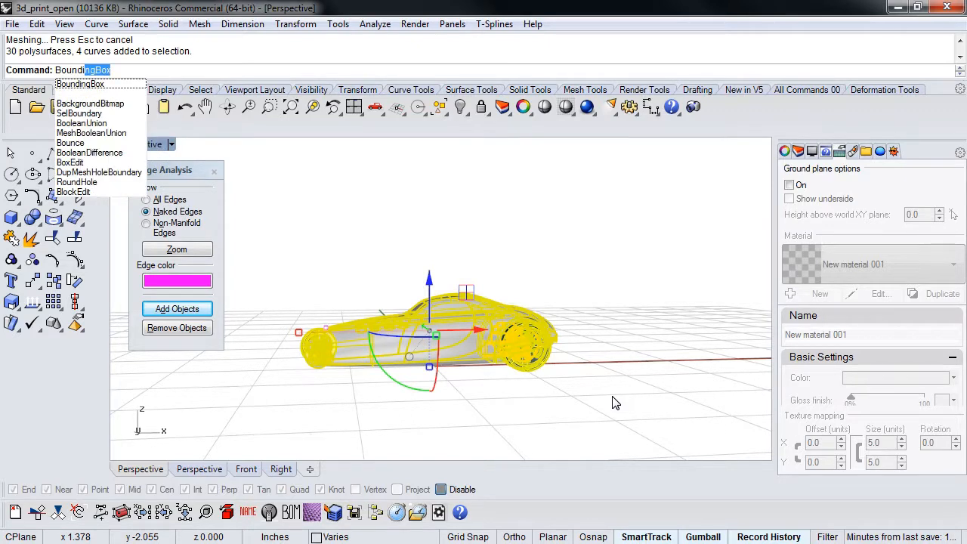
type("ngBox")
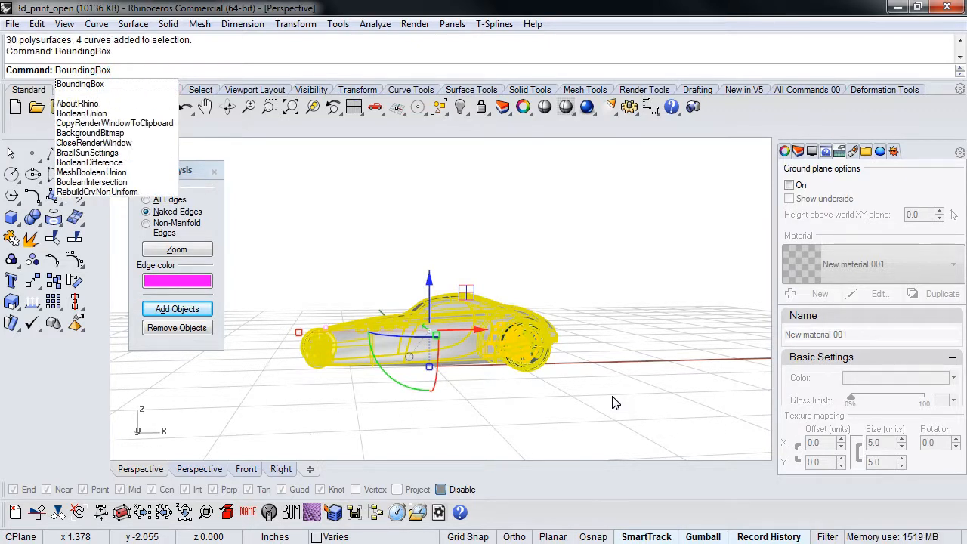
key("Return")
right_click(613, 403)
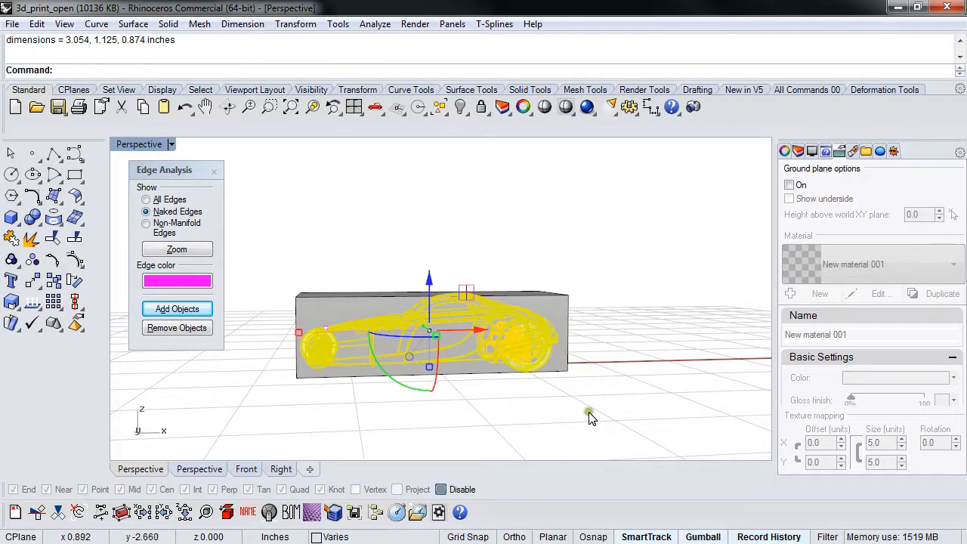
key("Delete")
right_click_drag(551, 412, 380, 368)
right_click_drag(478, 349, 411, 371)
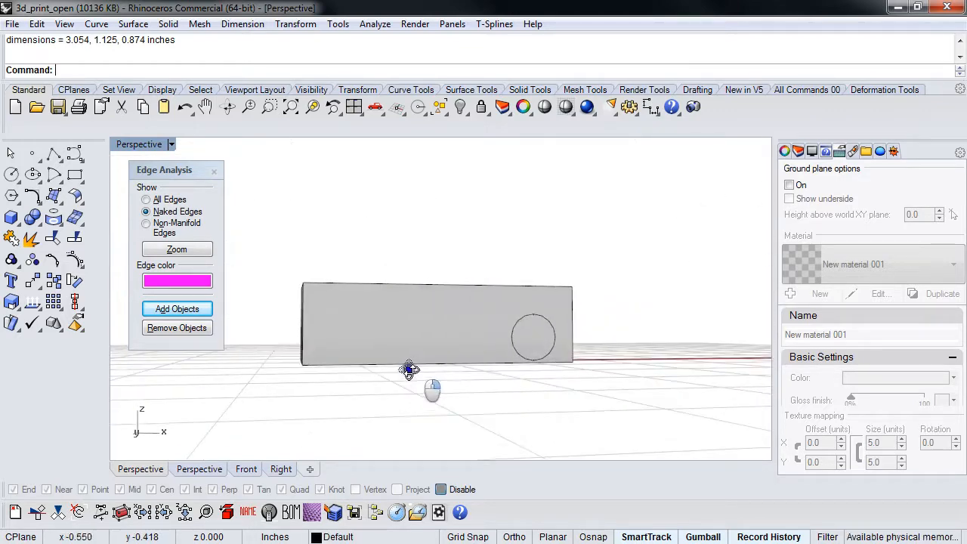
- Start a linear dimension from the Dimension menu
left_click(242, 24)
left_click(197, 46)
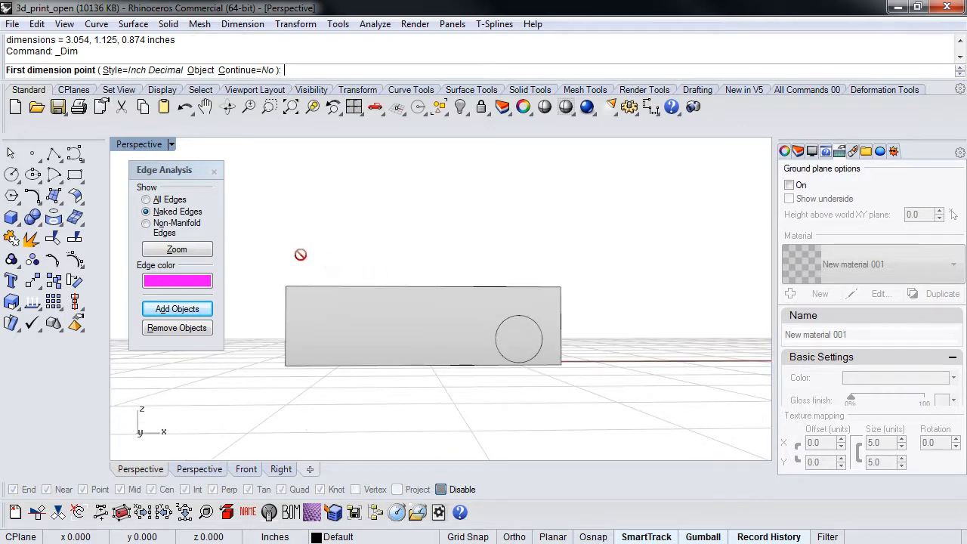
- In Front view dimension the box's top edge at 3.05 inches, then select that dimension
key("ctrl+F2")
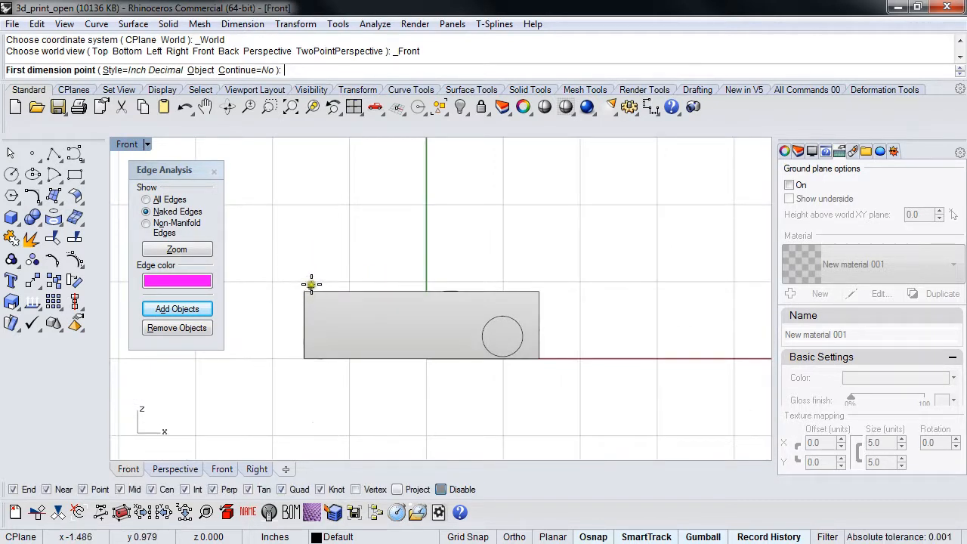
scroll(343, 302, "up", 2)
scroll(370, 299, "up", 1)
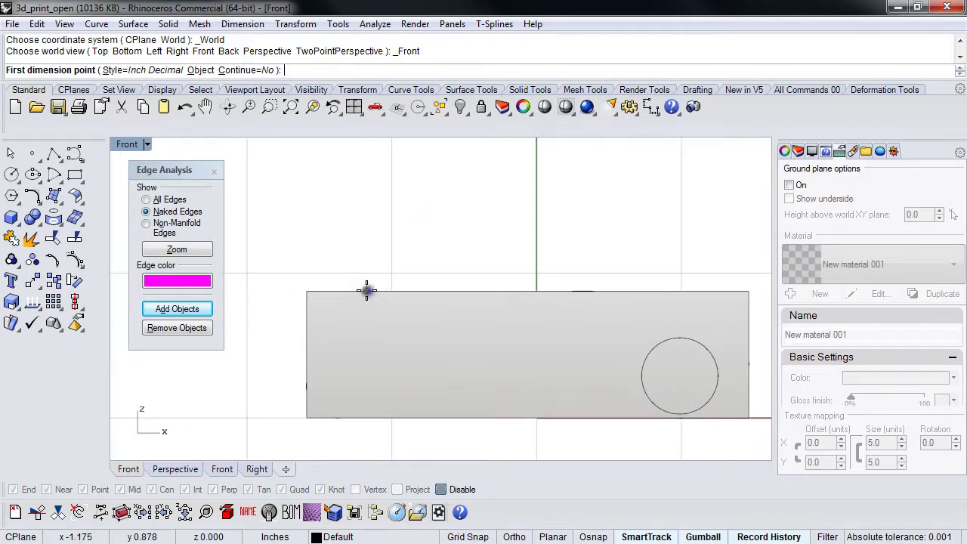
left_click(306, 291)
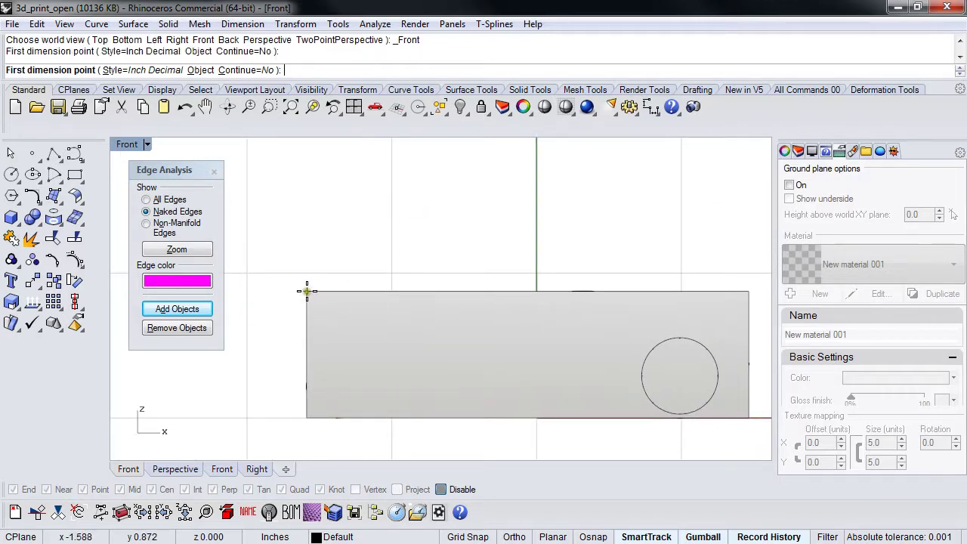
left_click(749, 292)
scroll(724, 261, "down", 2)
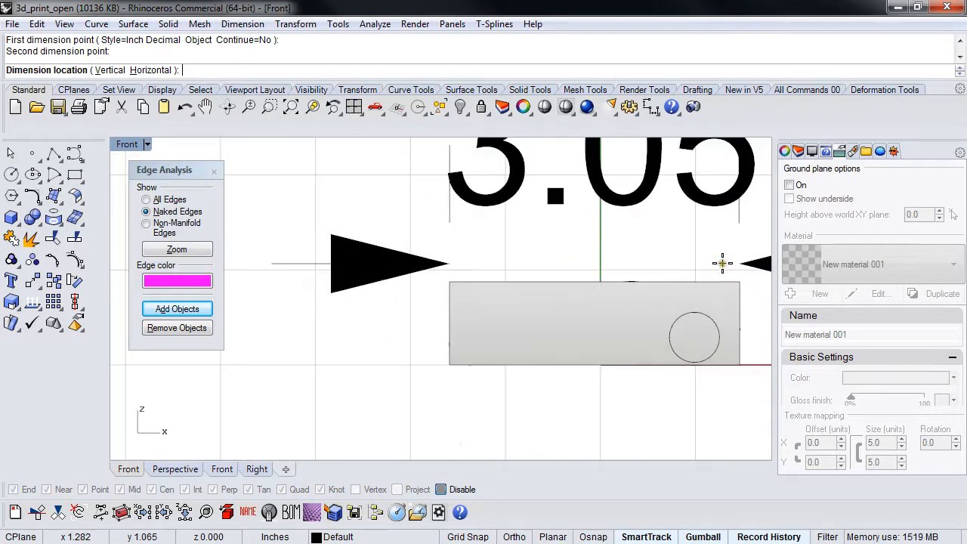
left_click(719, 264)
scroll(575, 324, "down", 1)
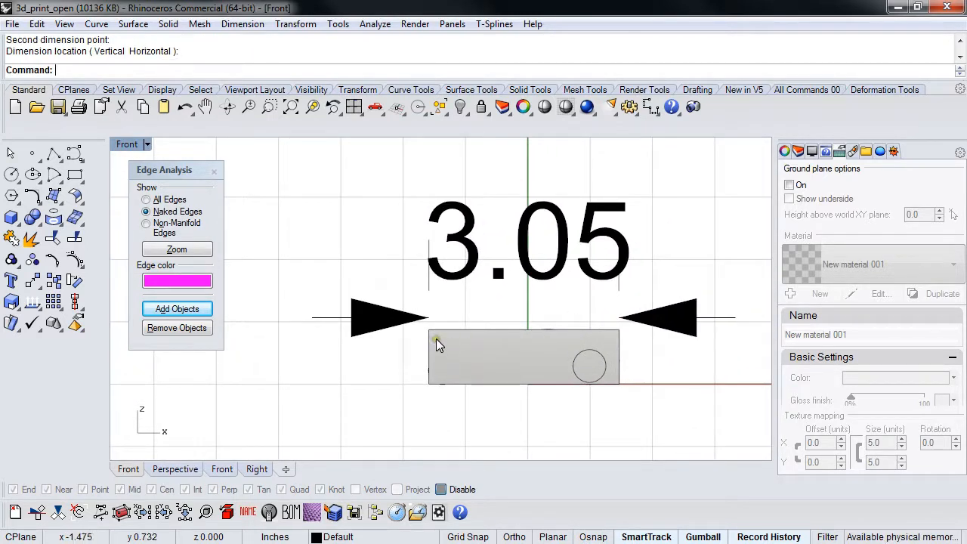
left_click(464, 277)
- Delete the temporary dimension and the grey bounding box
key("Delete")
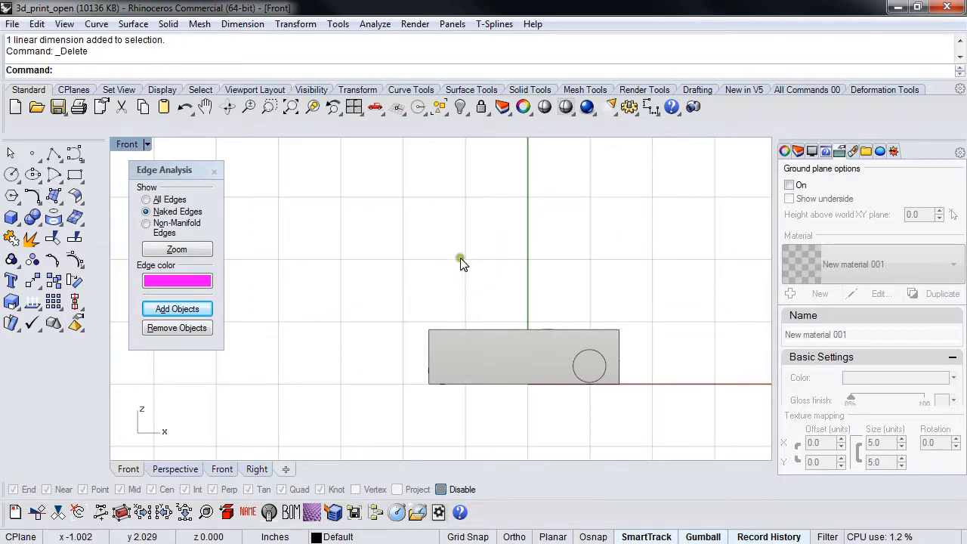
left_click(444, 330)
key("Delete")
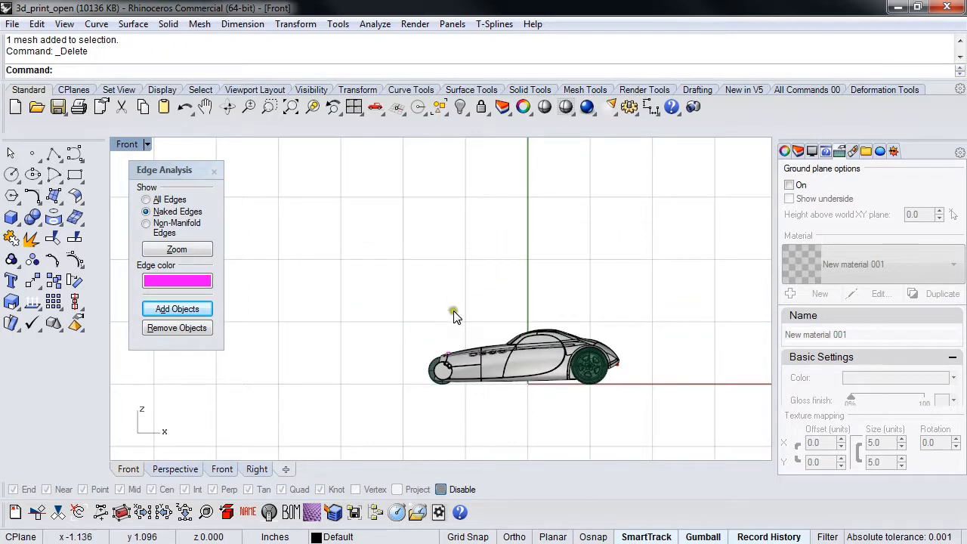
scroll(459, 326, "up", 3)
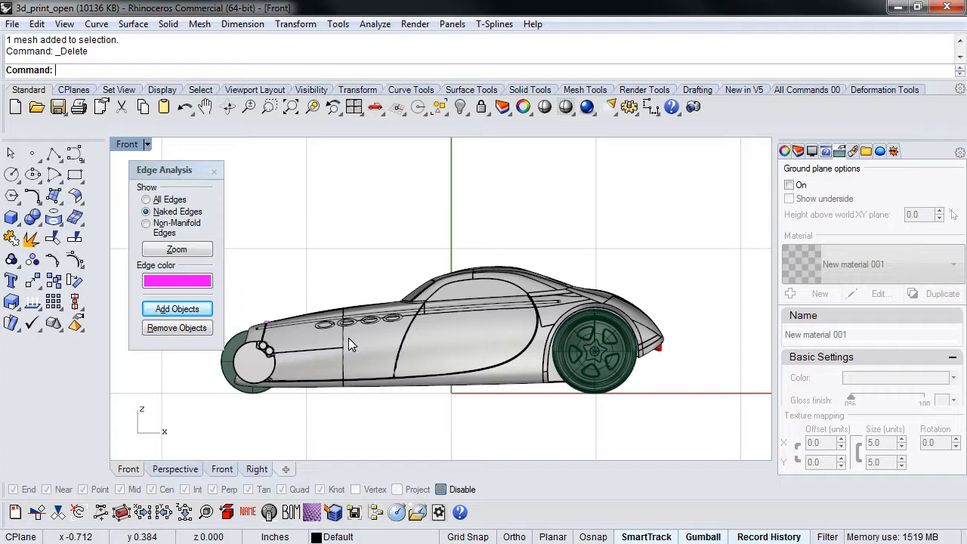
- Close naked-edge analysis and hide the car's 30 polysurfaces
key("Escape")
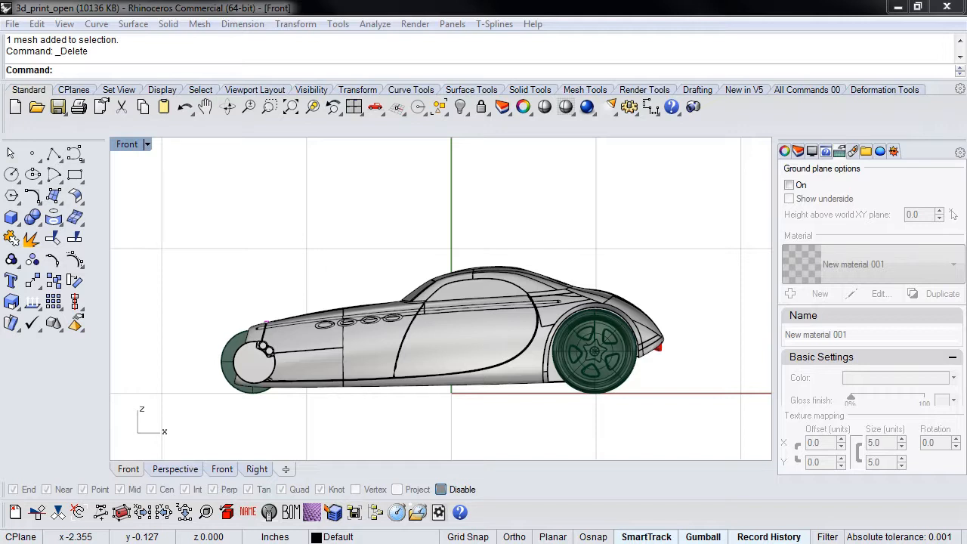
left_click_drag(155, 226, 716, 442)
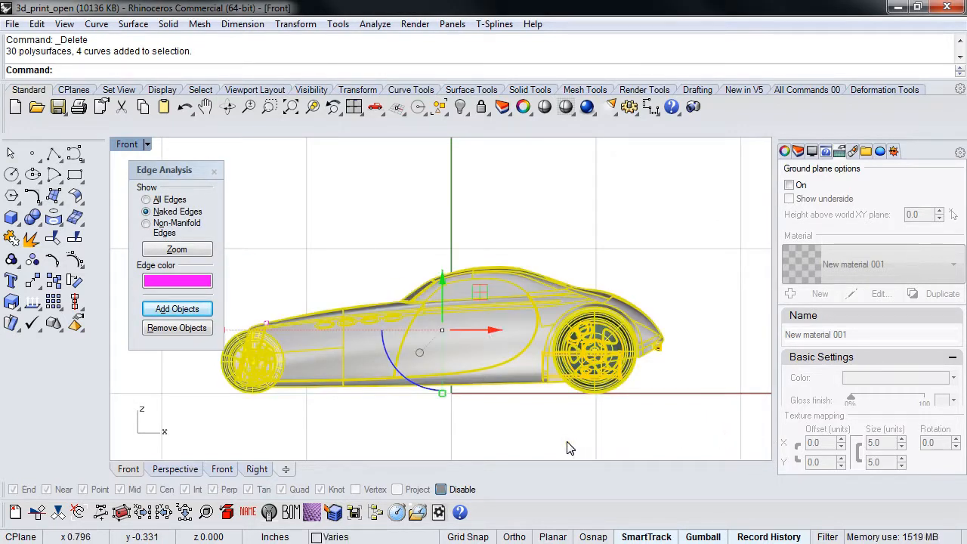
key("ctrl+h")
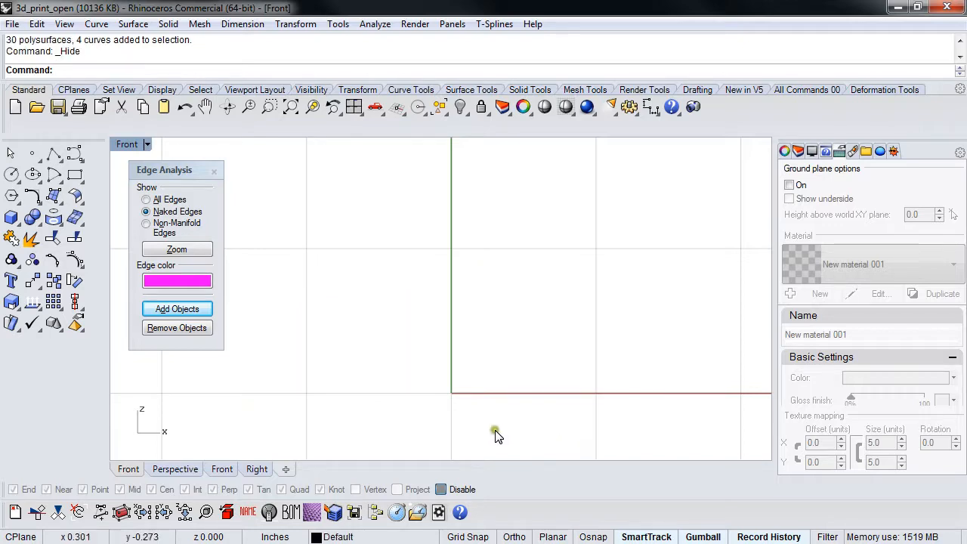
- Draw a vertical four-point curve left of the origin in Top view
left_click(497, 442)
right_click_drag(497, 442, 413, 380)
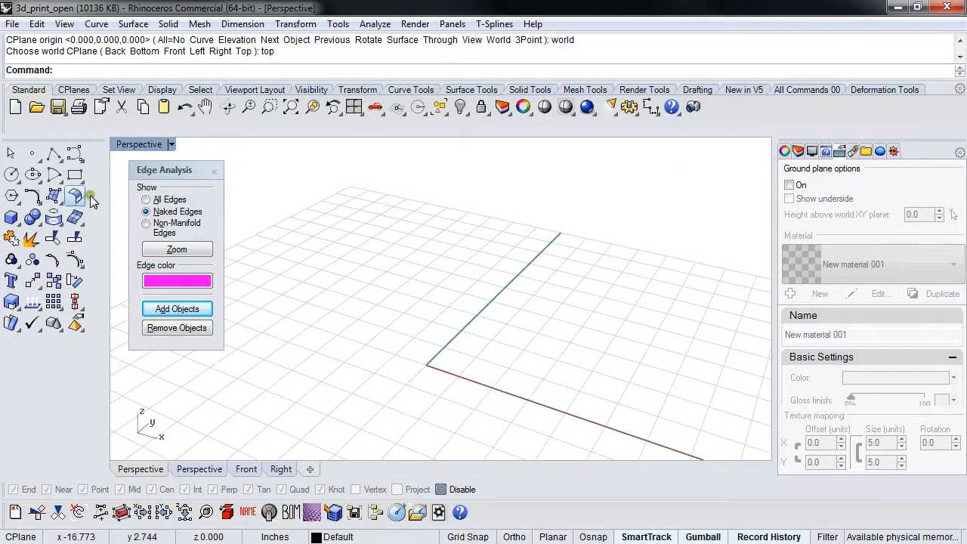
left_click(74, 155)
key("ctrl+F1")
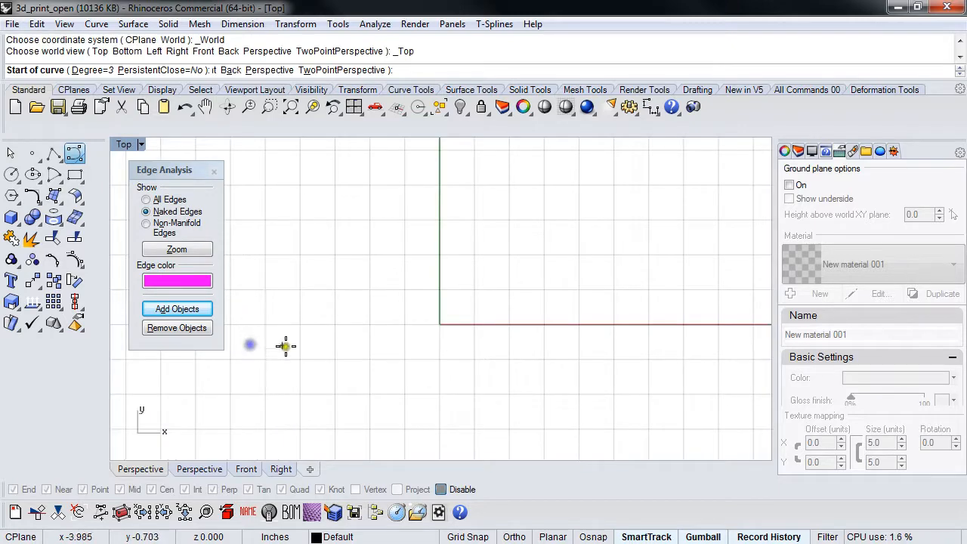
left_click(318, 377)
left_click(318, 339)
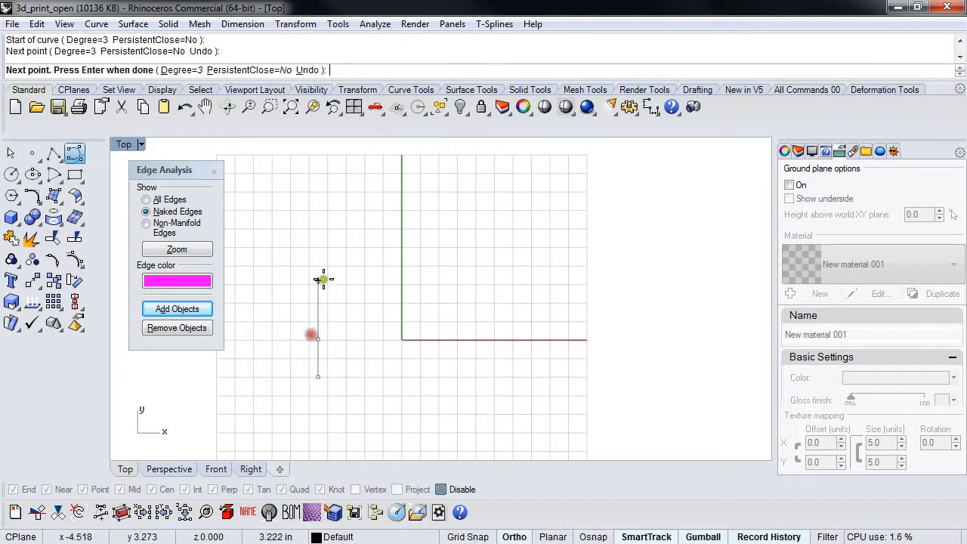
left_click(318, 272)
left_click(325, 219)
key("Return")
- Draw a parallel curve on the right and turn control points on for both
key("Return")
left_click(529, 364)
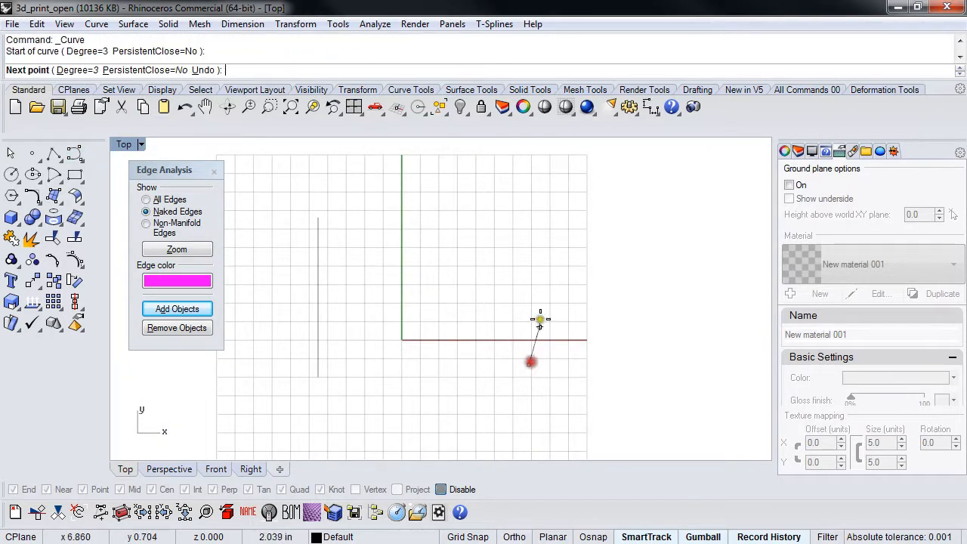
left_click(529, 305)
left_click(532, 236)
key("Return")
left_click_drag(567, 270, 215, 318)
middle_click(370, 325)
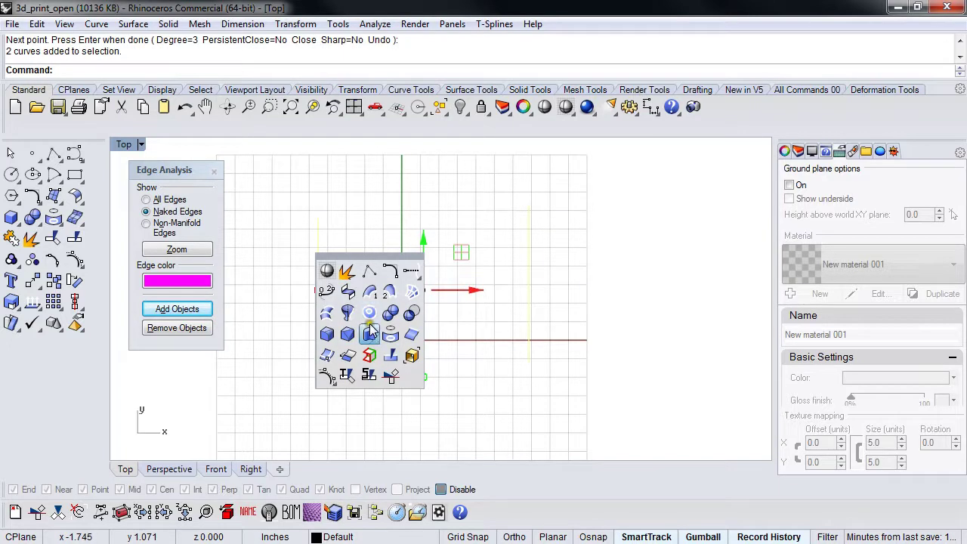
left_click(318, 370)
- Loft the two curves with Straight sections into a flat rectangular surface
middle_click(263, 349)
left_click(211, 332)
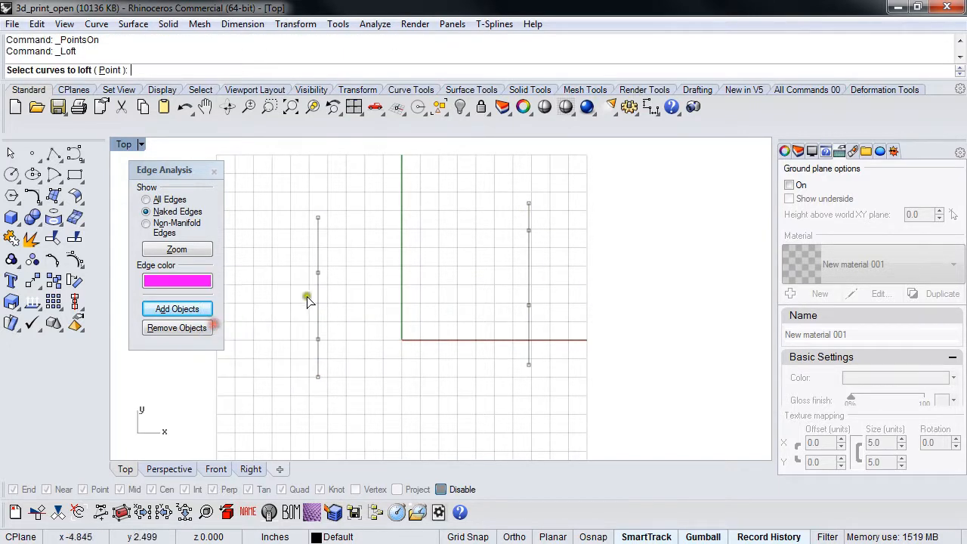
left_click(318, 306)
right_click(402, 399)
right_click_drag(402, 398, 313, 356)
right_click(313, 356)
left_click(312, 356)
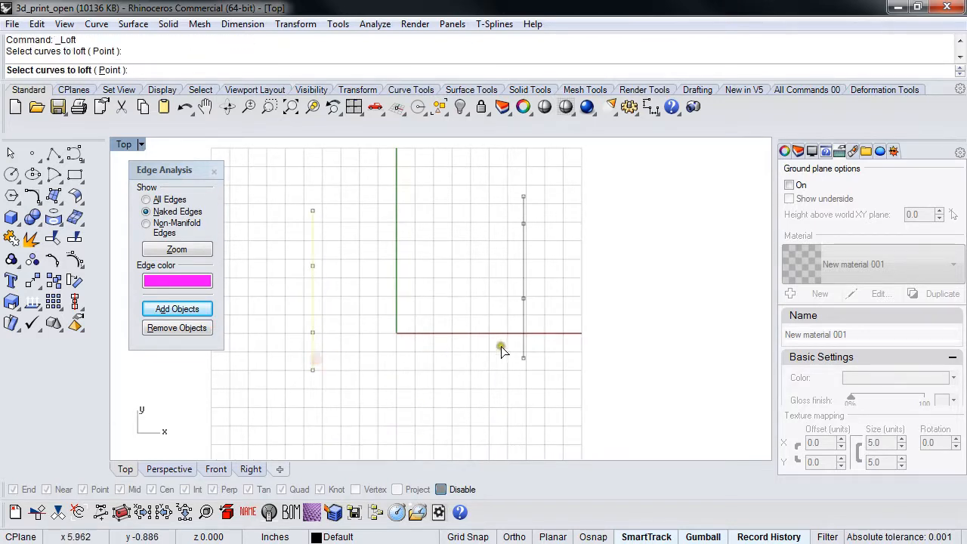
left_click(523, 341)
right_click(525, 342)
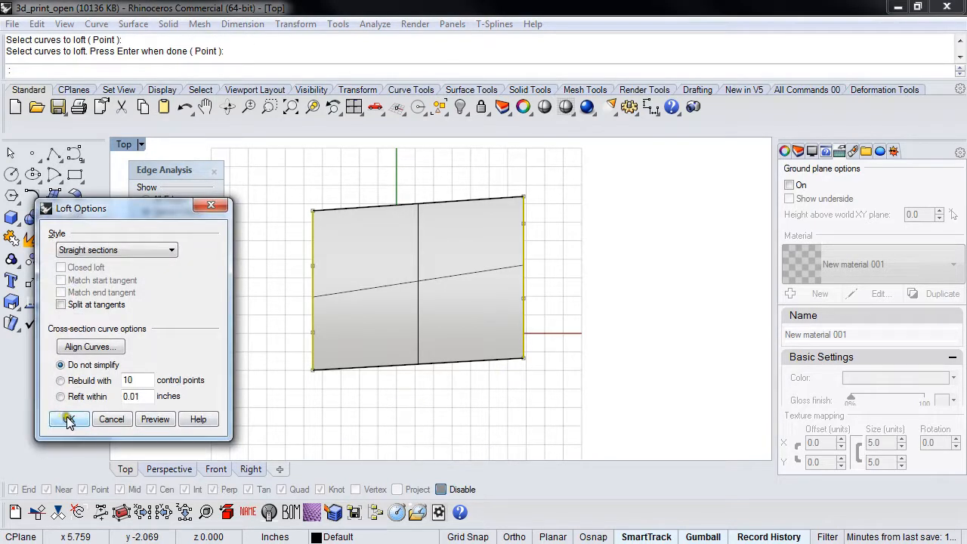
left_click(69, 419)
- Raise edge control points front and back to arch the surface into a wavy sheet
key("ctrl+F4")
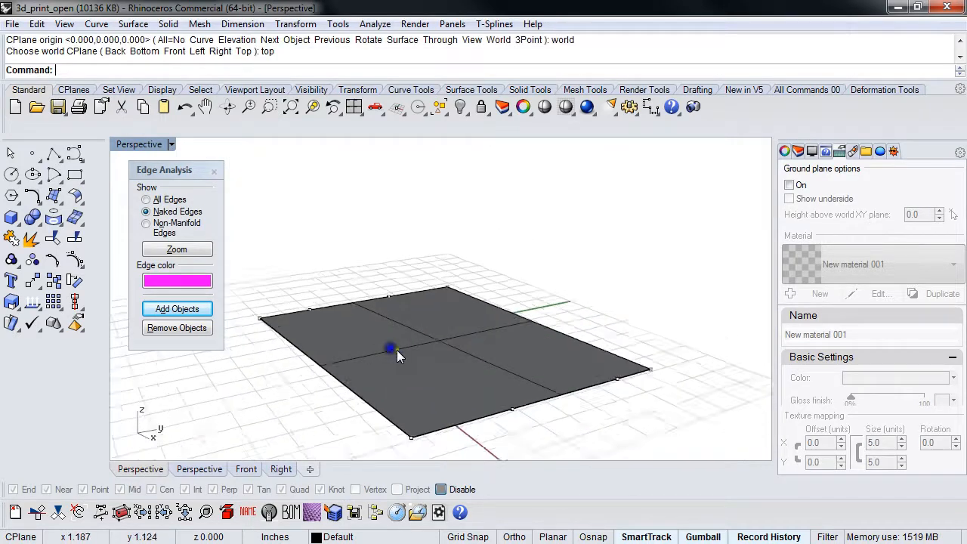
left_click(382, 356)
left_click(288, 407)
left_click_drag(434, 415, 526, 383)
left_click(525, 375, "shift")
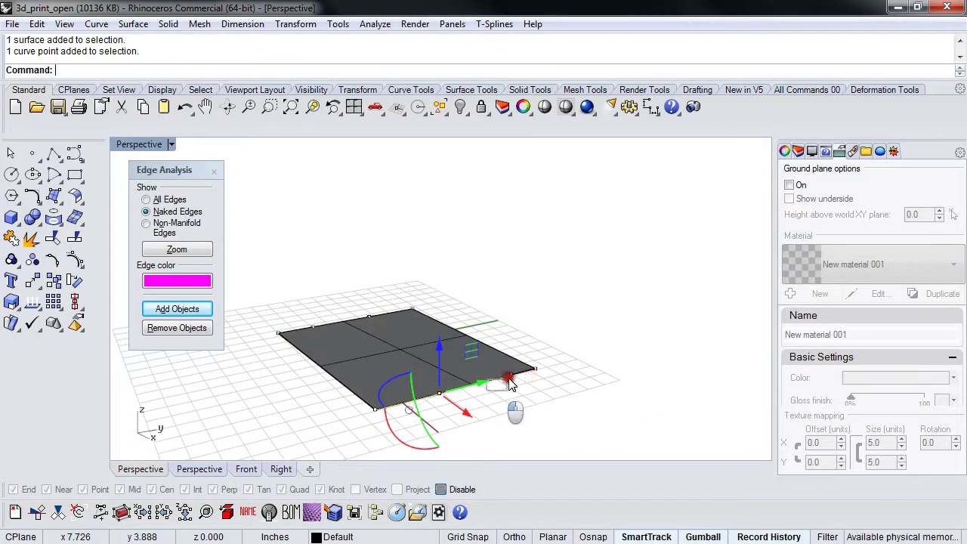
left_click_drag(479, 348, 477, 280)
left_click_drag(410, 209, 302, 340)
mouse_move(340, 299)
left_mouse_down()
mouse_move(342, 314)
mouse_move(322, 282)
left_mouse_up()
mouse_move(295, 283)
right_mouse_down()
mouse_move(446, 332)
mouse_move(501, 417)
right_mouse_up()
- Hide all curves with SelCrv and select the wavy surface alone
left_click(459, 352)
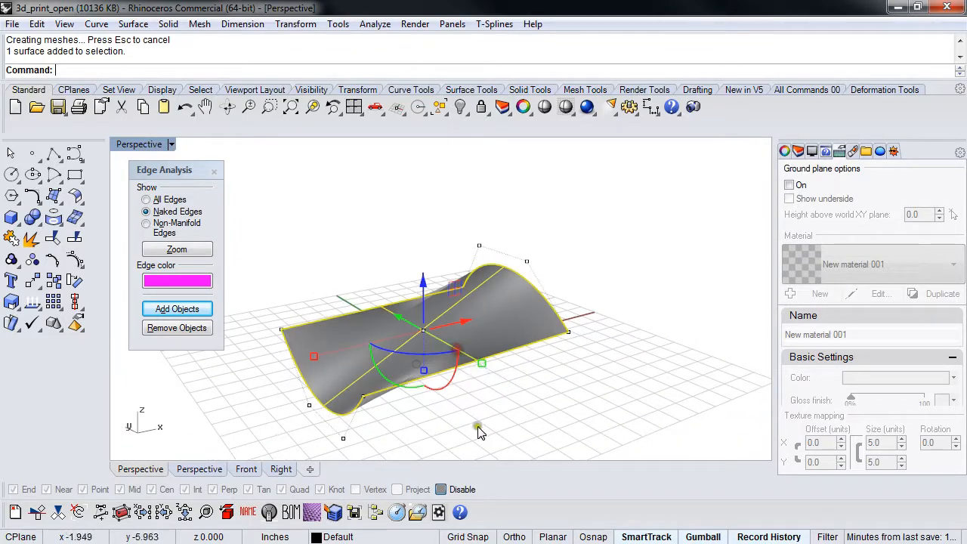
key("Escape")
left_click(443, 355)
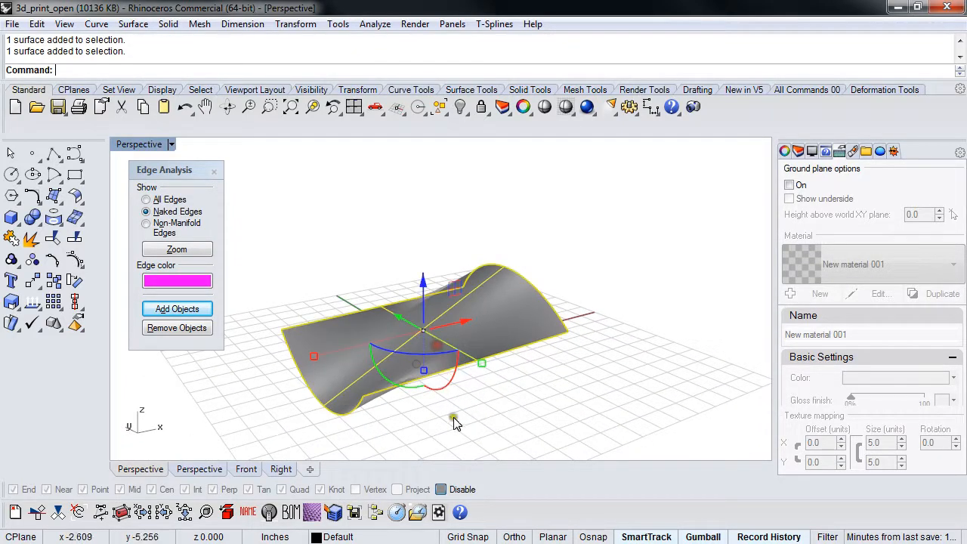
left_click(453, 419)
type("selcrv")
key("Return")
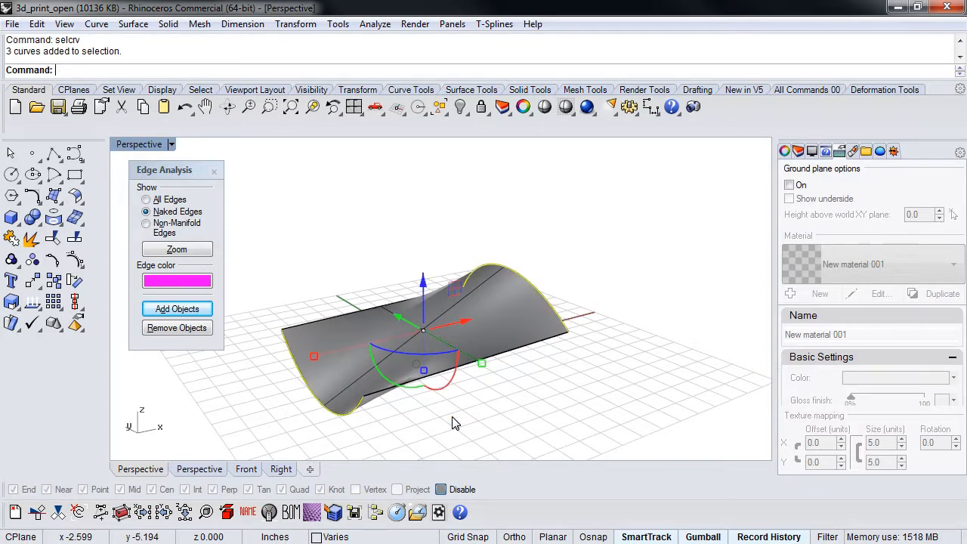
key("ctrl+h")
left_click(404, 367)
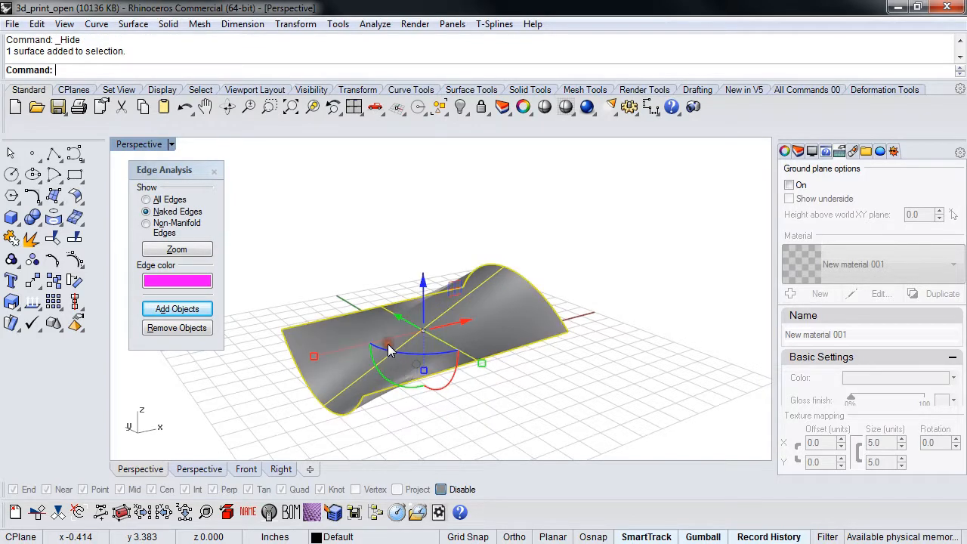
type("Mesh")
- Run Mesh on the surface and preview it with 700 initial grid quads
key("Return")
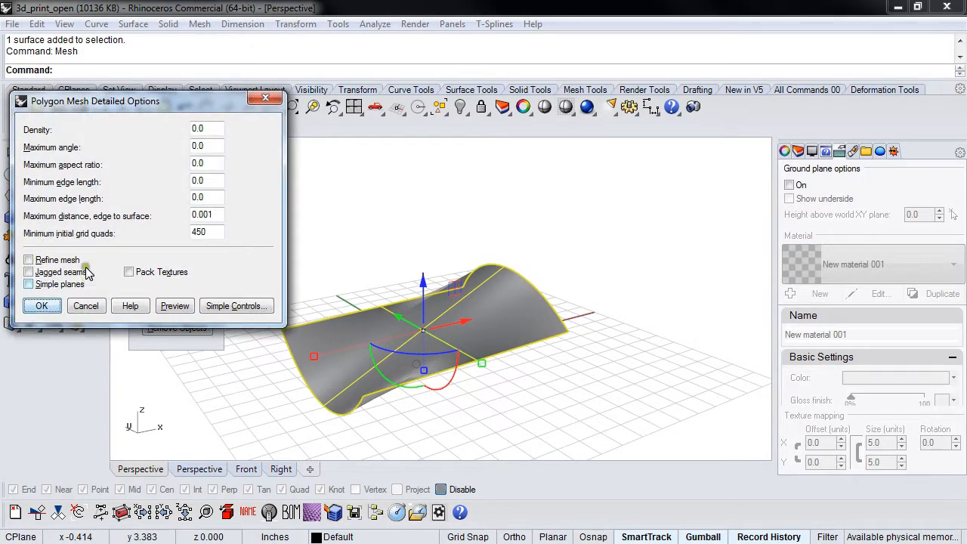
left_click(175, 306)
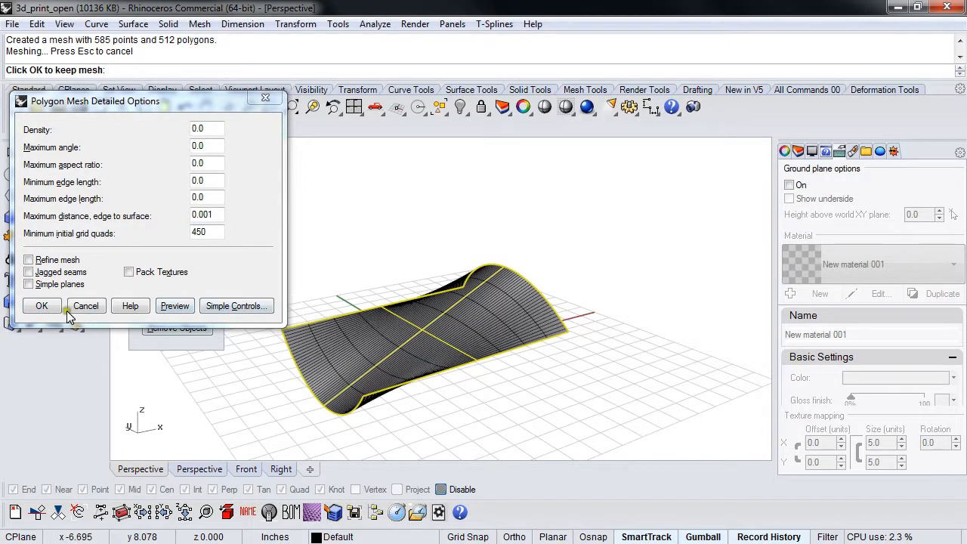
right_click_drag(318, 264, 377, 350)
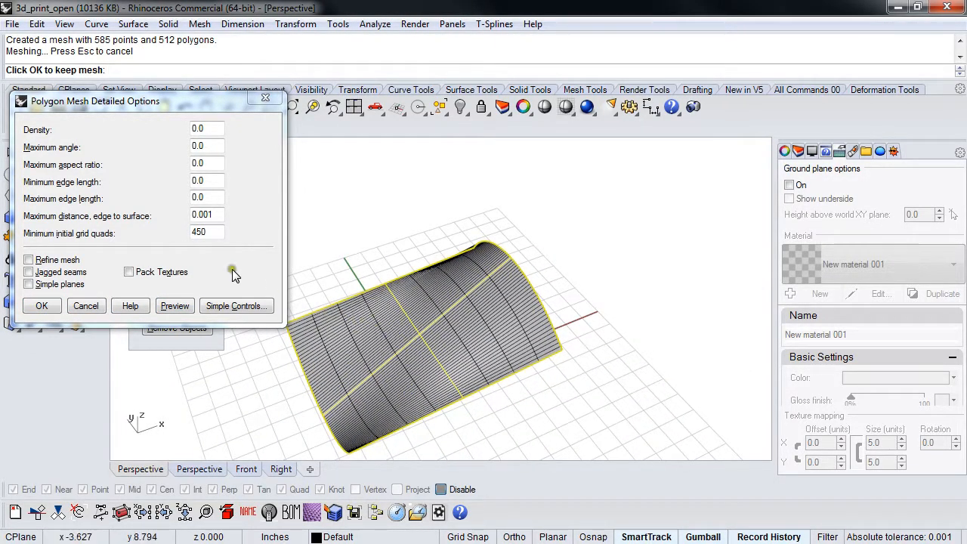
left_click_drag(220, 233, 156, 233)
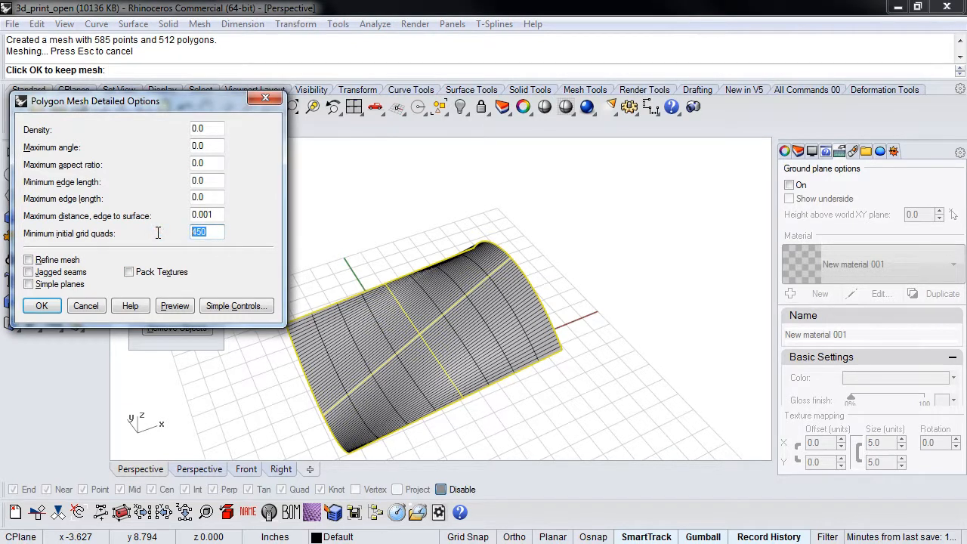
type("700")
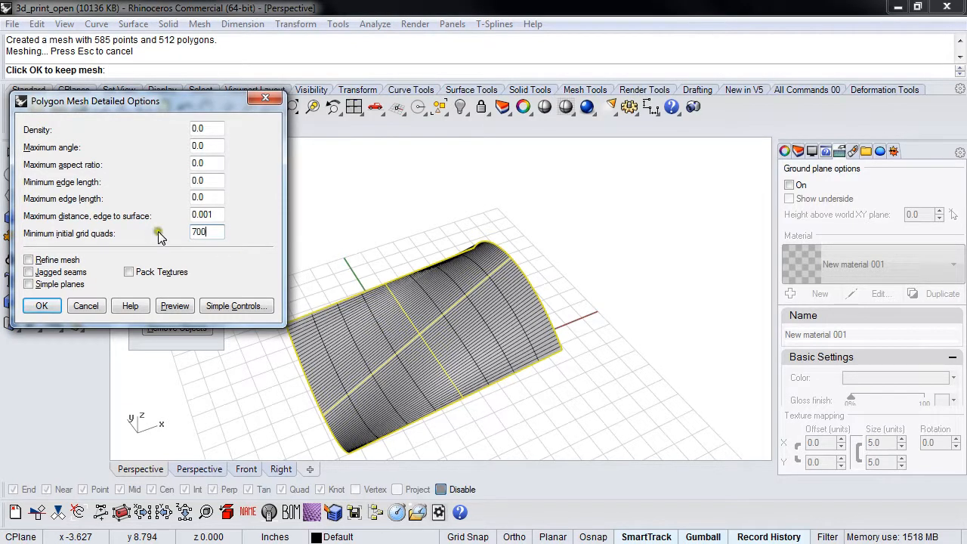
left_click(169, 304)
- Preview with 1000 then 3000 grid quads, giving 3120 points and 3008 polygons
left_click_drag(219, 235, 141, 232)
type("100")
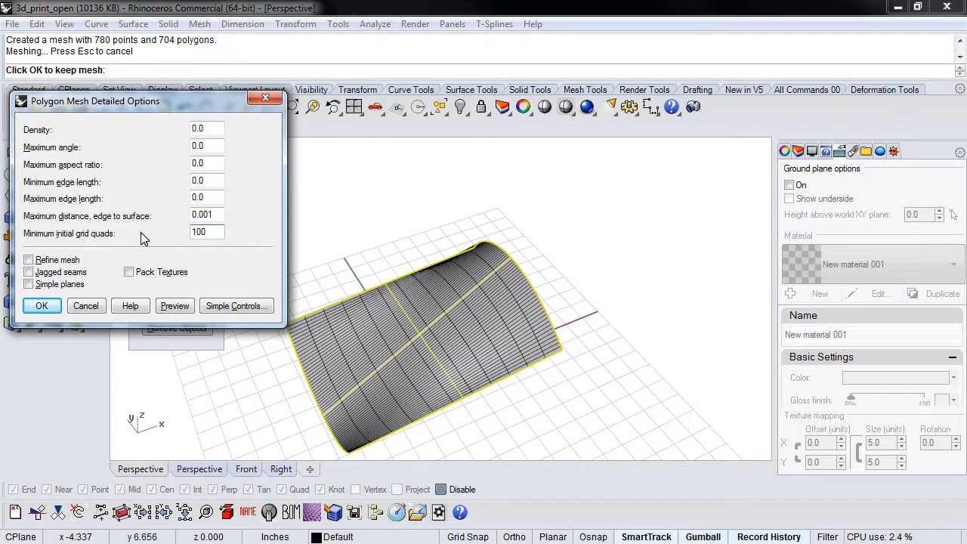
type("0")
left_click(178, 306)
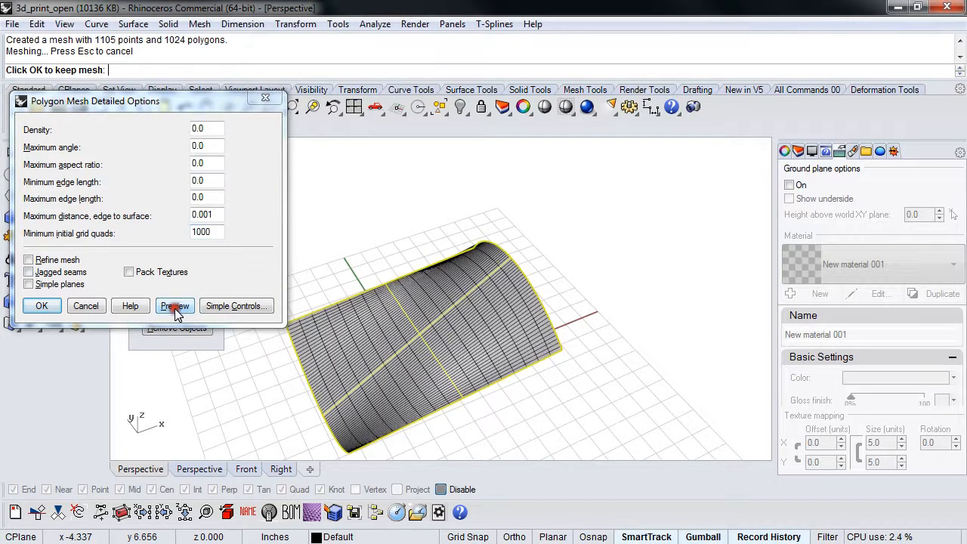
left_click(178, 241)
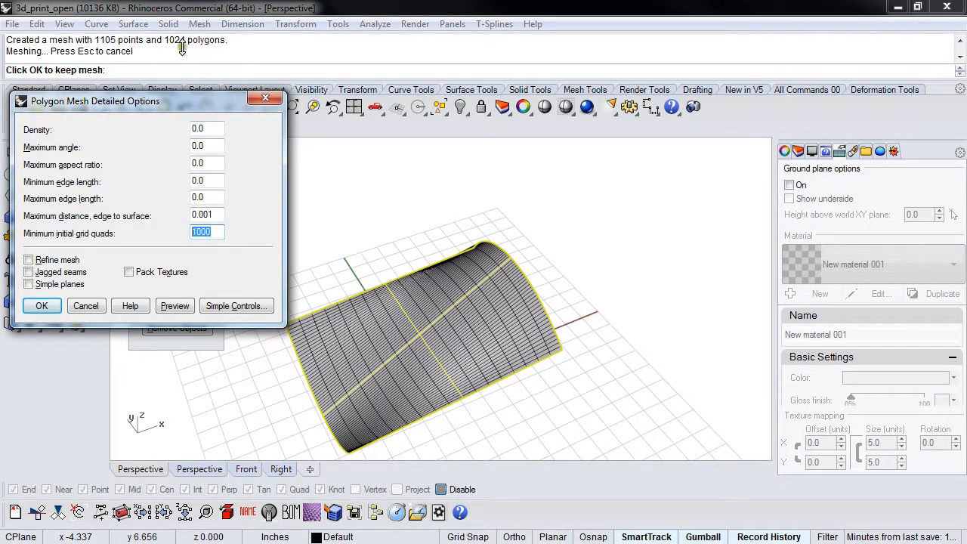
type("3000")
left_click(175, 306)
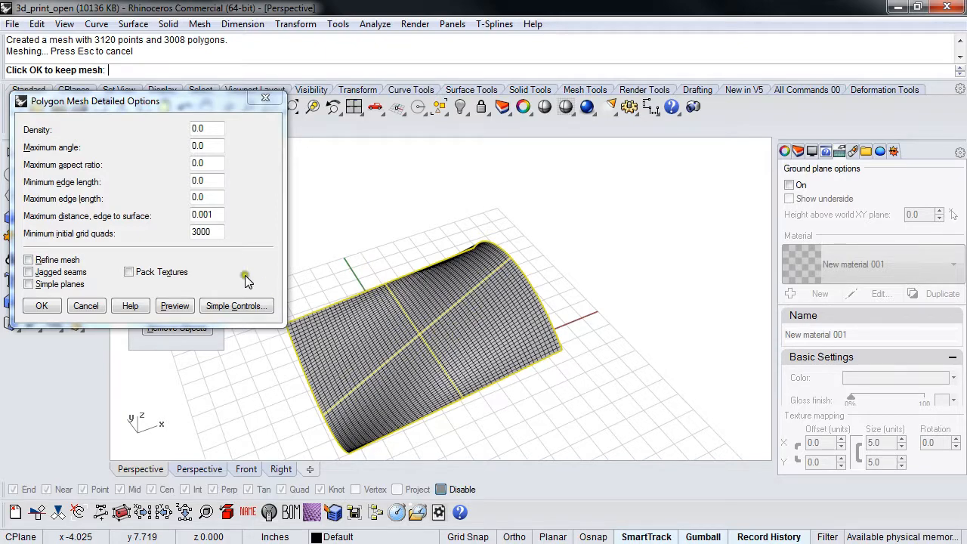
scroll(354, 383, "up", 3)
scroll(353, 383, "down", 2)
- Keep the mesh, hide the surface and run naked-edge analysis on the mesh
left_click(43, 306)
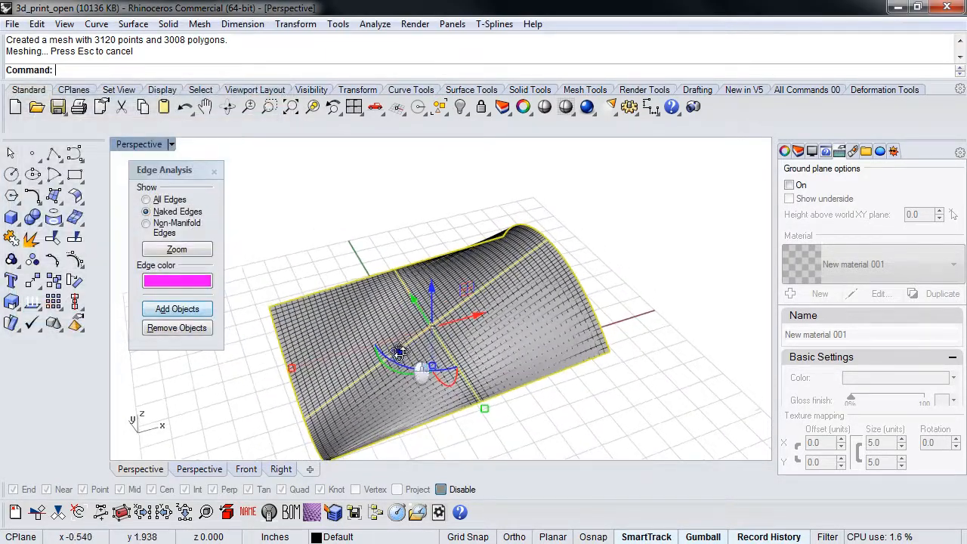
key("ctrl+h")
left_click(416, 305)
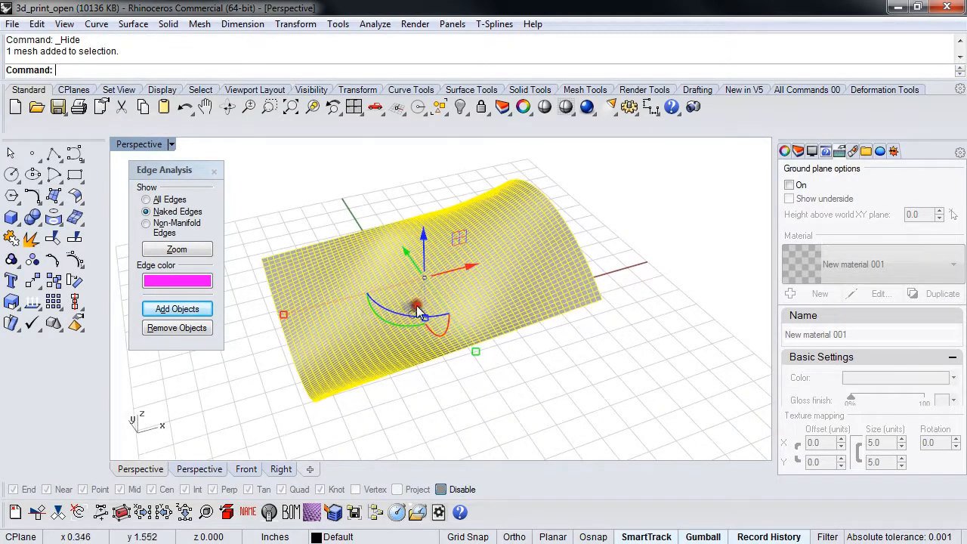
left_click(181, 310)
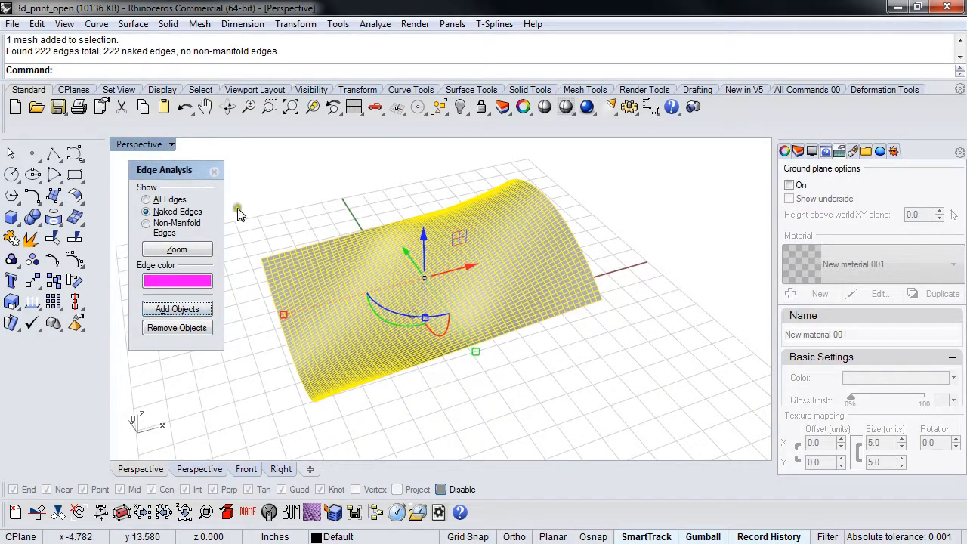
- Inspect the 222 naked edges, then undo the hide to restore the surface
left_click(320, 177)
mouse_move(320, 177)
right_mouse_down()
mouse_move(313, 302)
mouse_move(249, 239)
mouse_move(335, 173)
mouse_move(609, 173)
mouse_move(680, 216)
mouse_move(678, 227)
right_mouse_up()
mouse_move(435, 329)
right_mouse_down()
mouse_move(433, 302)
mouse_move(399, 302)
mouse_move(408, 282)
mouse_move(402, 299)
mouse_move(446, 287)
mouse_move(483, 299)
right_mouse_up()
key("ctrl+z")
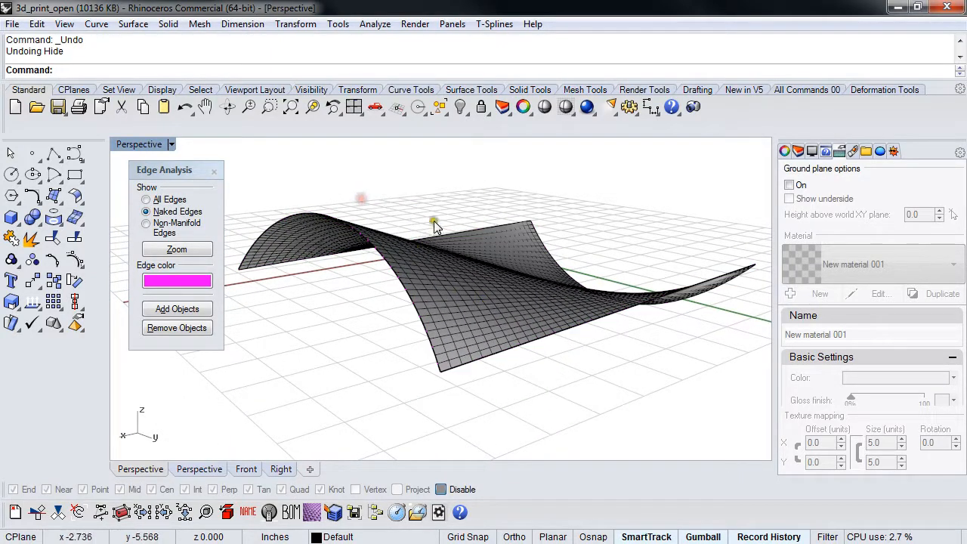
- Pick the surface from the overlap and lift it above the mesh with the gumball
left_click(463, 274)
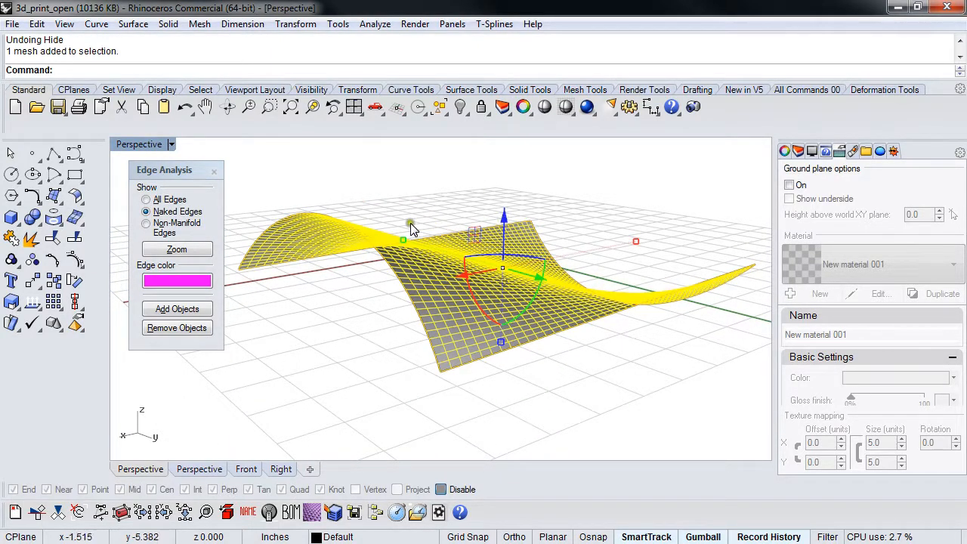
left_click(412, 301)
left_click(461, 340)
right_click_drag(460, 340, 381, 381)
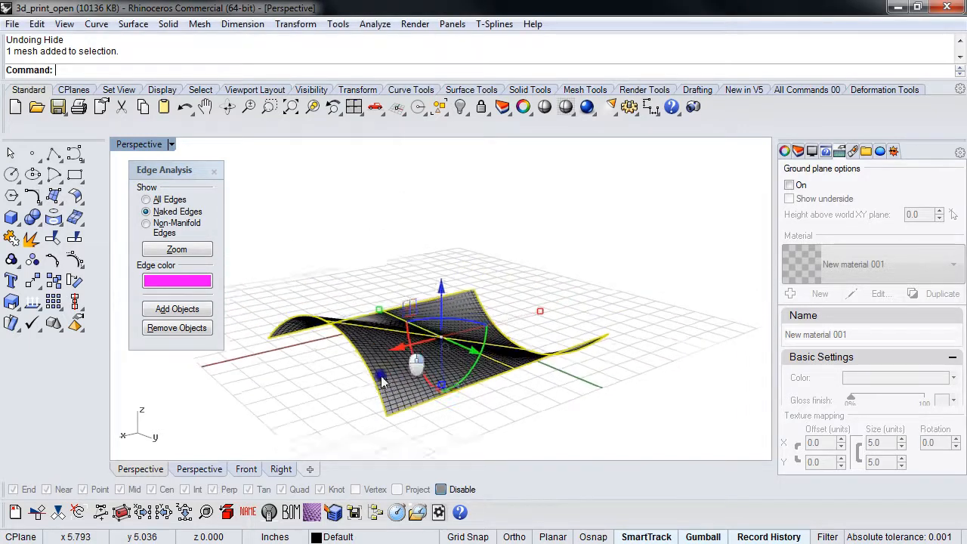
left_click_drag(442, 291, 435, 163)
left_click(622, 328)
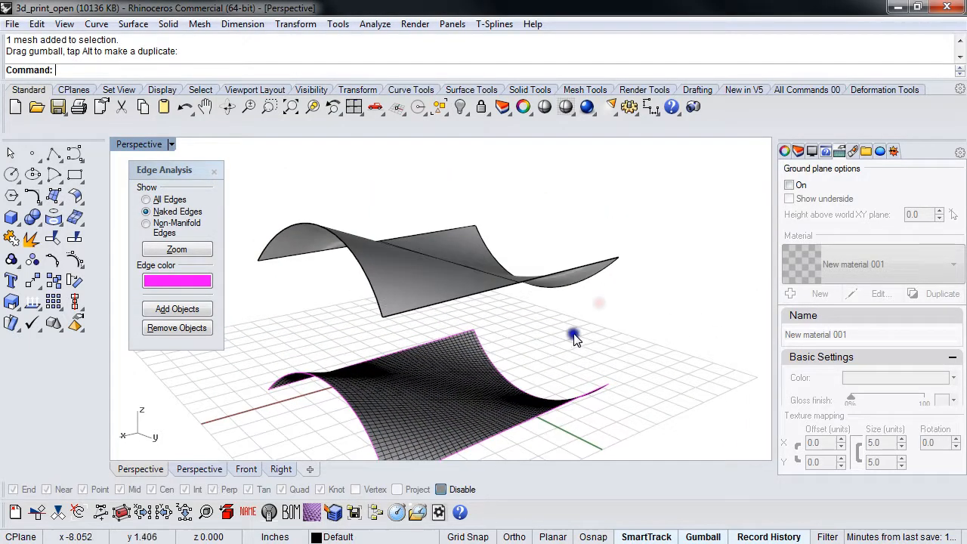
- Offset the surface downward into a 0.15-thick solid (Solid=Yes, FlipAll) and select it
left_click(420, 382)
left_click(312, 334)
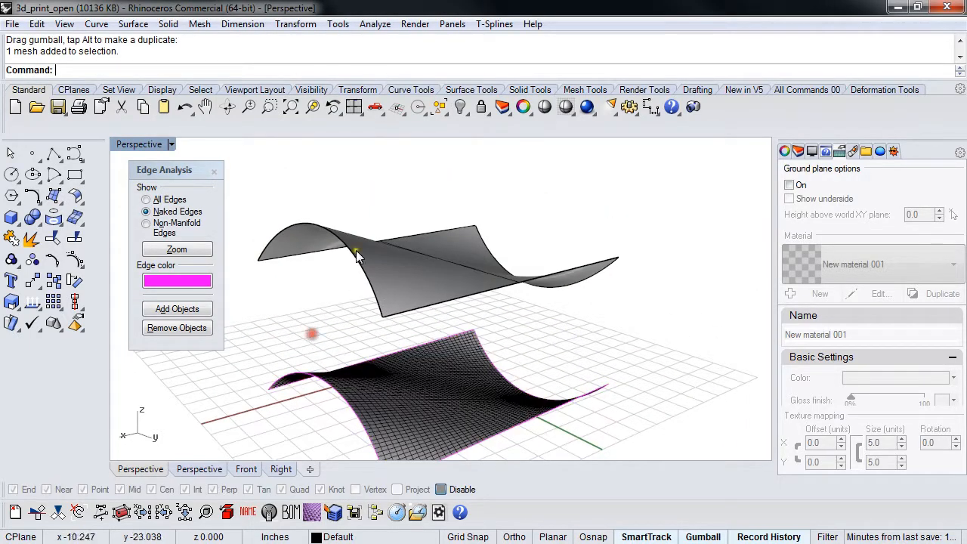
left_click(361, 244)
left_click(168, 23)
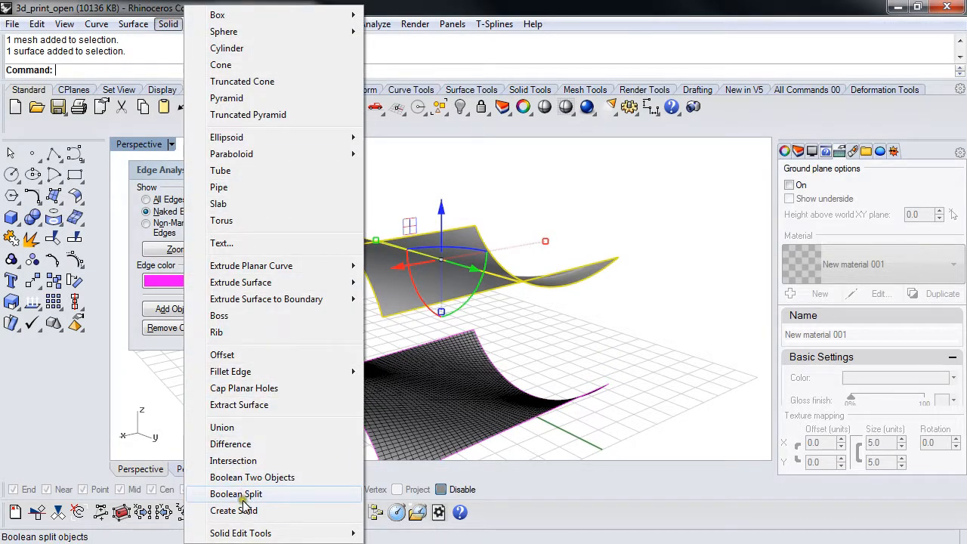
left_click(222, 355)
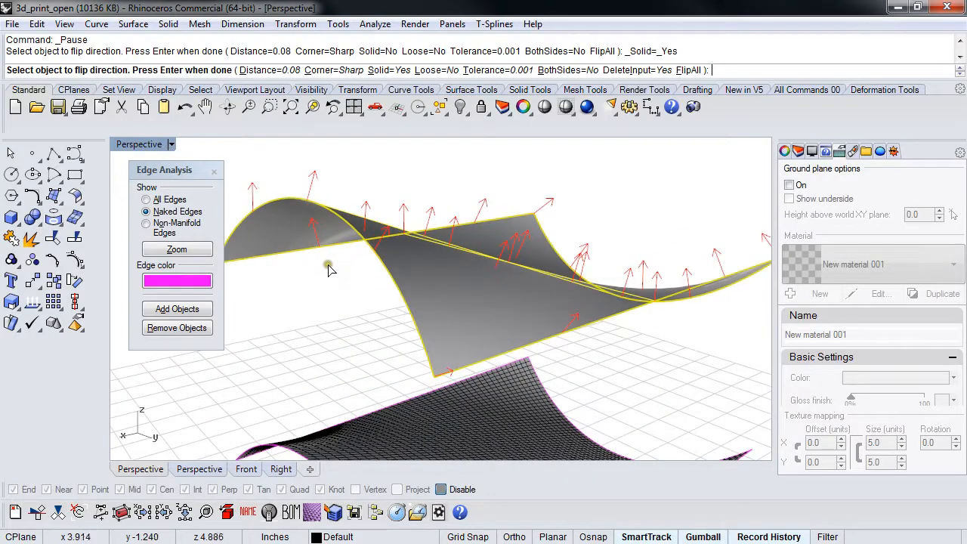
type("f")
key("Return")
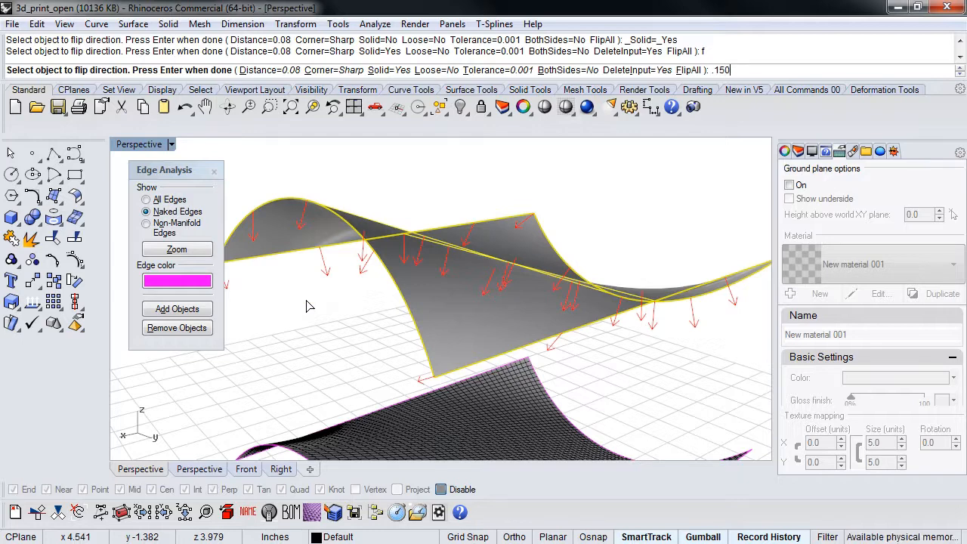
key("Return")
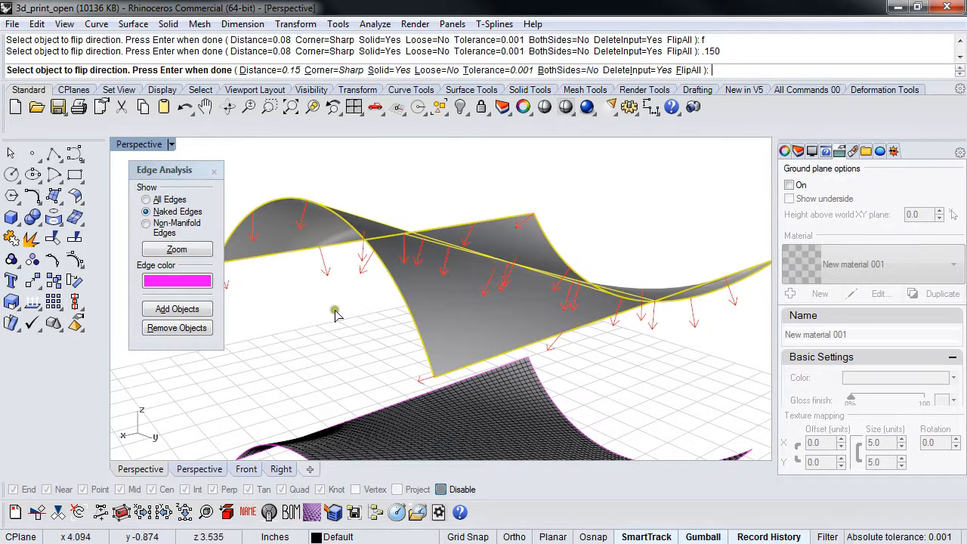
right_click(346, 305)
scroll(346, 305, "down", 2)
left_click(355, 328)
scroll(393, 318, "down", 2)
left_click(443, 298)
- Mesh the thickened solid polysurface, previewing and accepting the default mesh settings
key("Return")
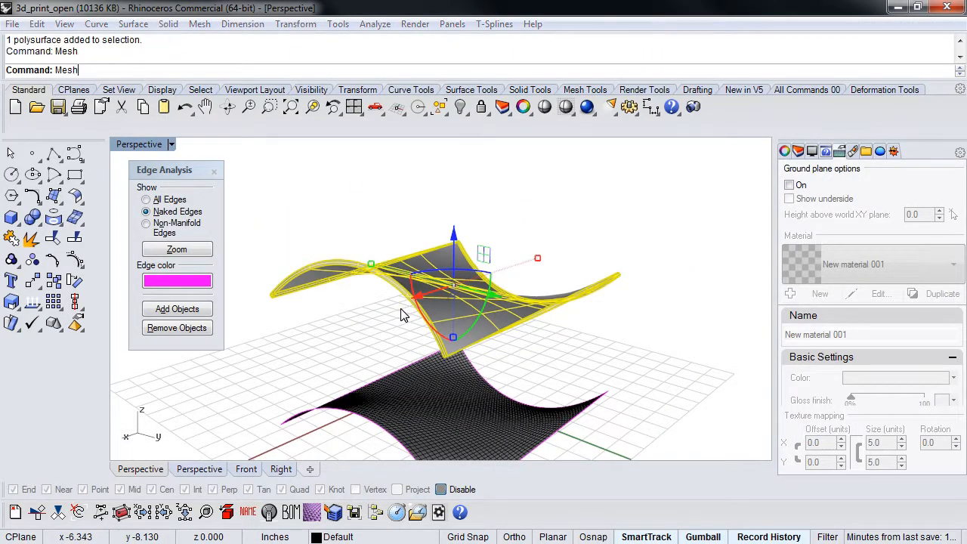
left_click(186, 306)
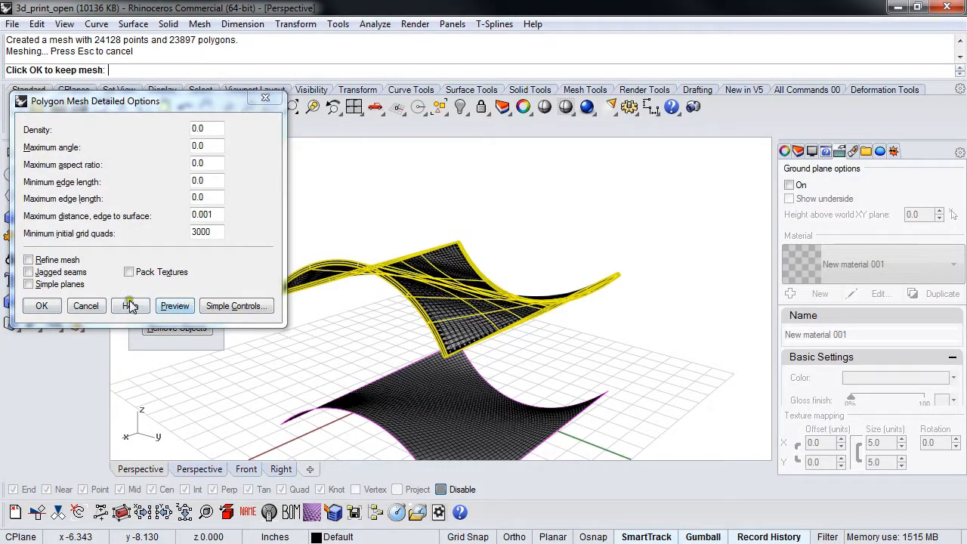
left_click(42, 306)
- Pick the solid polysurface out of the overlap, drag it up off its mesh, and select the leftover solid
right_click_drag(417, 330, 569, 342)
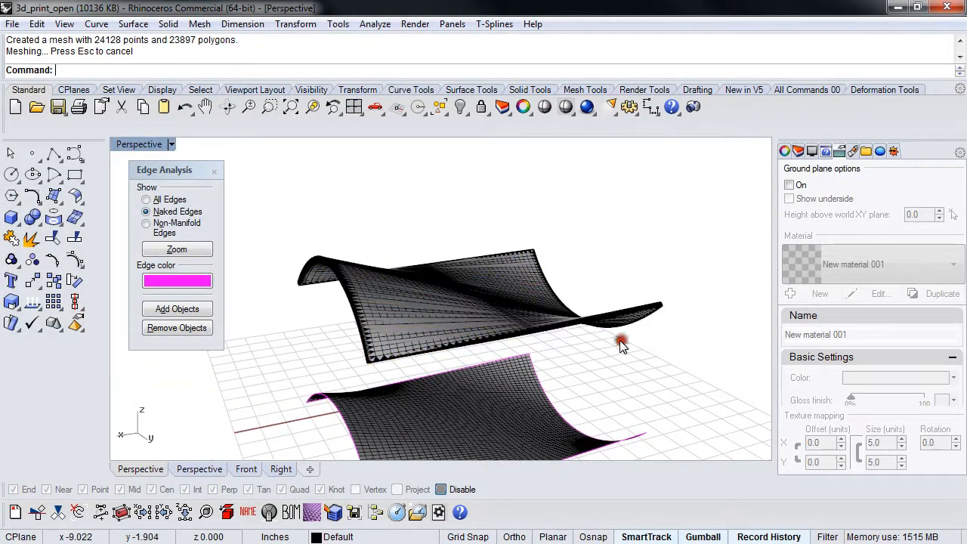
left_click(374, 324)
left_click(399, 356)
scroll(408, 333, "down", 3)
left_click(444, 268)
left_click_drag(444, 268, 442, 189)
key("Escape")
scroll(499, 348, "up", 3)
scroll(490, 351, "up", 3)
left_click(389, 337)
- Delete the leftover solid and the upper thickened mesh, leaving only the wavy mesh
key("Delete")
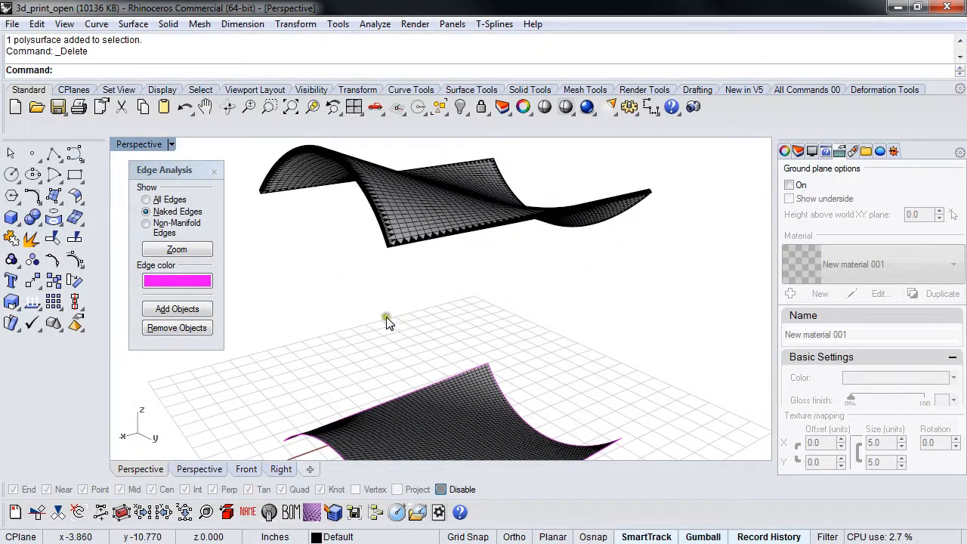
scroll(387, 319, "down", 2)
scroll(363, 345, "down", 2)
scroll(383, 346, "down", 2)
left_click(336, 240)
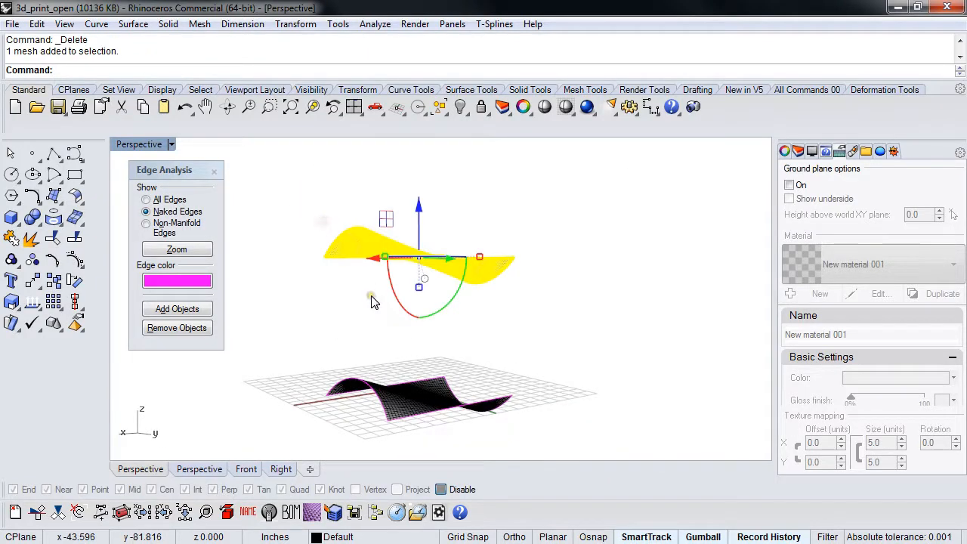
key("Delete")
scroll(378, 355, "up", 3)
scroll(424, 352, "up", 3)
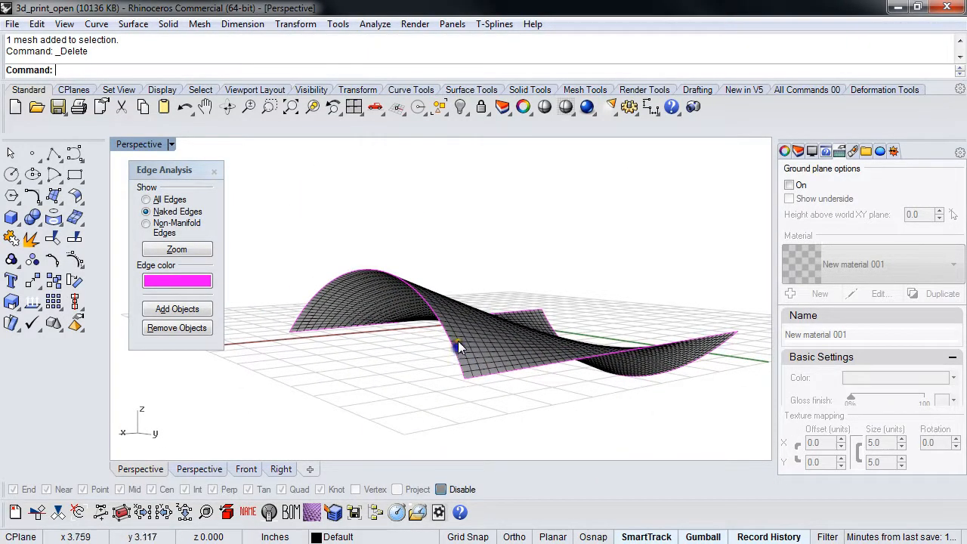
- Run OffsetMesh on the wavy mesh, previewing a 0.15 offset in red and opening its settings
left_click(459, 346)
type("Mesh")
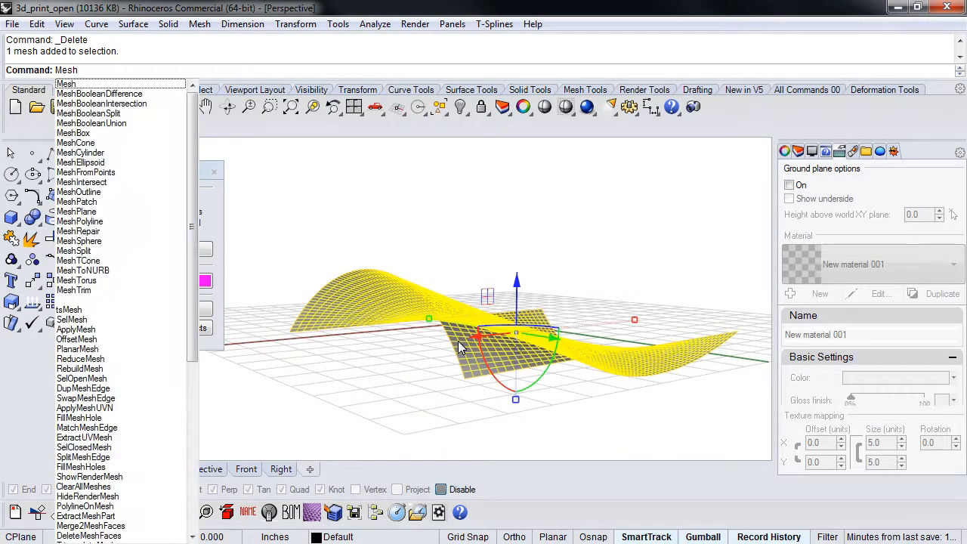
type("o")
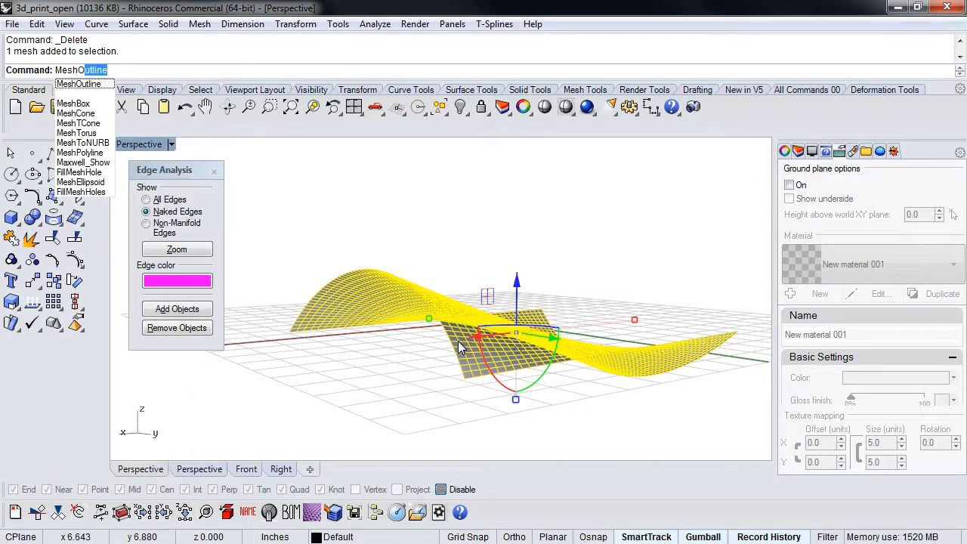
key("BackSpace")
key("BackSpace")
key("BackSpace")
key("BackSpace")
key("BackSpace")
type("Offset")
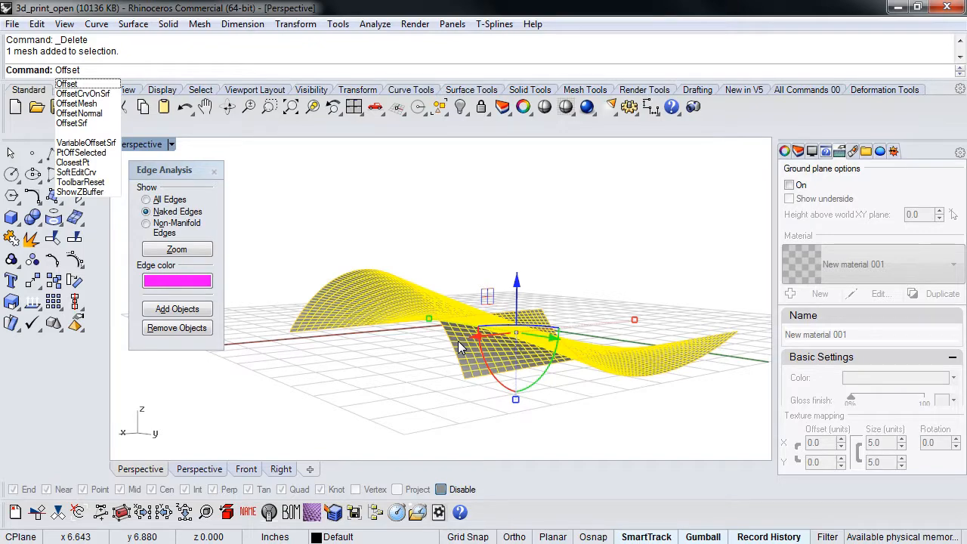
key("Down")
key("Down")
key("Return")
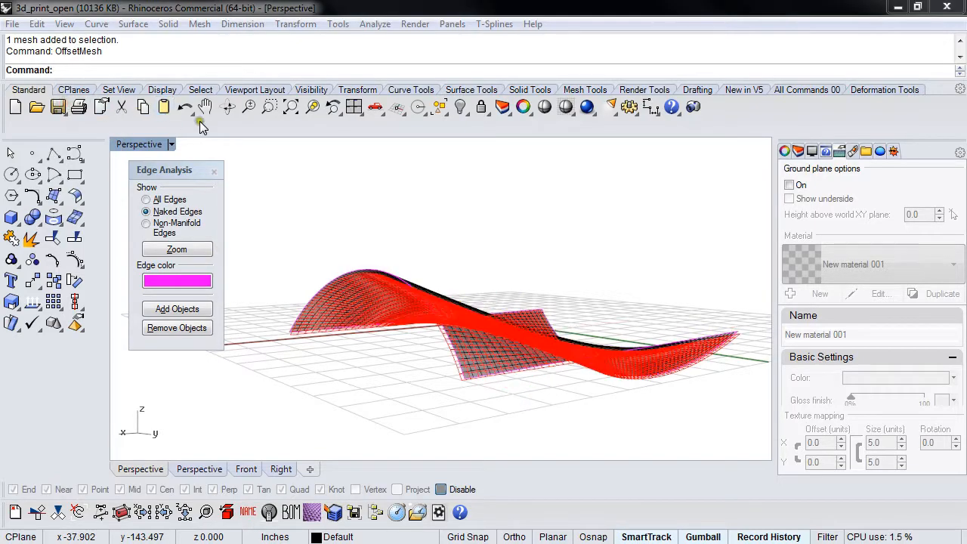
scroll(391, 343, "up", 5)
scroll(391, 346, "down", 2)
scroll(397, 345, "down", 2)
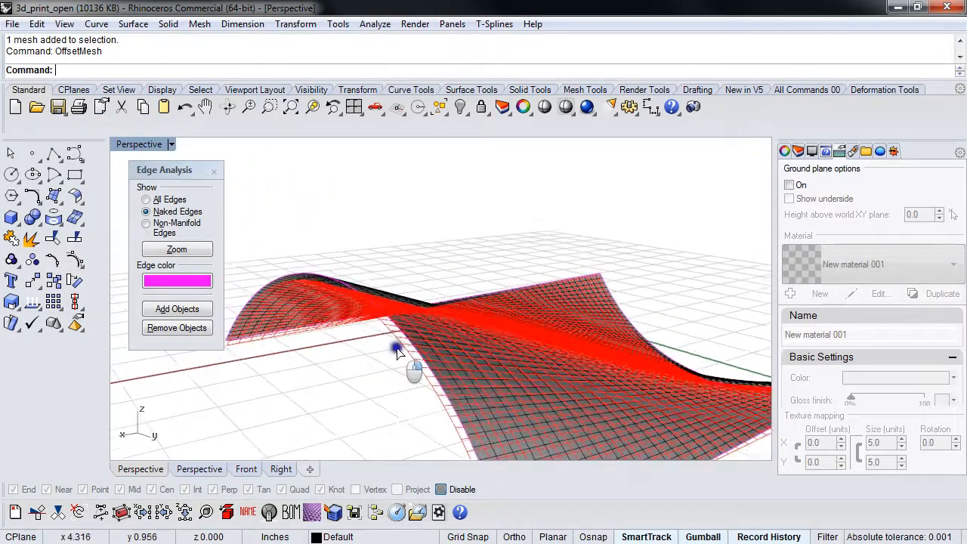
scroll(412, 352, "down", 1)
mouse_move(412, 353)
right_mouse_down()
mouse_move(430, 389)
mouse_move(384, 387)
mouse_move(434, 388)
mouse_move(475, 370)
mouse_move(305, 404)
right_mouse_up()
key("Escape")
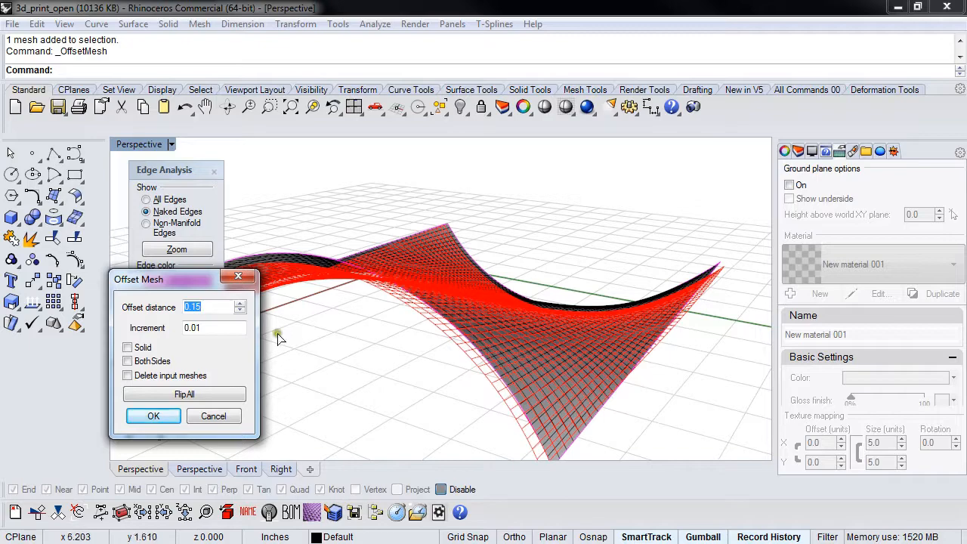
- Apply the 0.15 offset as a closed solid and inspect the resulting mesh
left_click(128, 348)
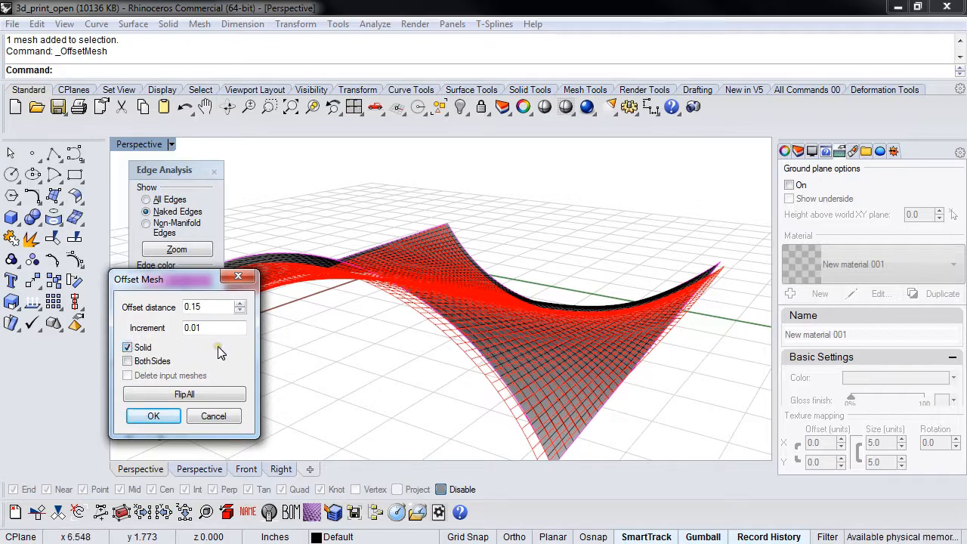
left_click(168, 416)
mouse_move(399, 371)
right_mouse_down()
mouse_move(335, 380)
mouse_move(477, 390)
right_mouse_up()
left_click(330, 323)
mouse_move(331, 324)
right_mouse_down()
mouse_move(424, 384)
mouse_move(361, 386)
right_mouse_up()
left_click(361, 386)
- Undo, rerun OffsetMesh on the wavy mesh with Solid checked and apply it again
key("ctrl+z")
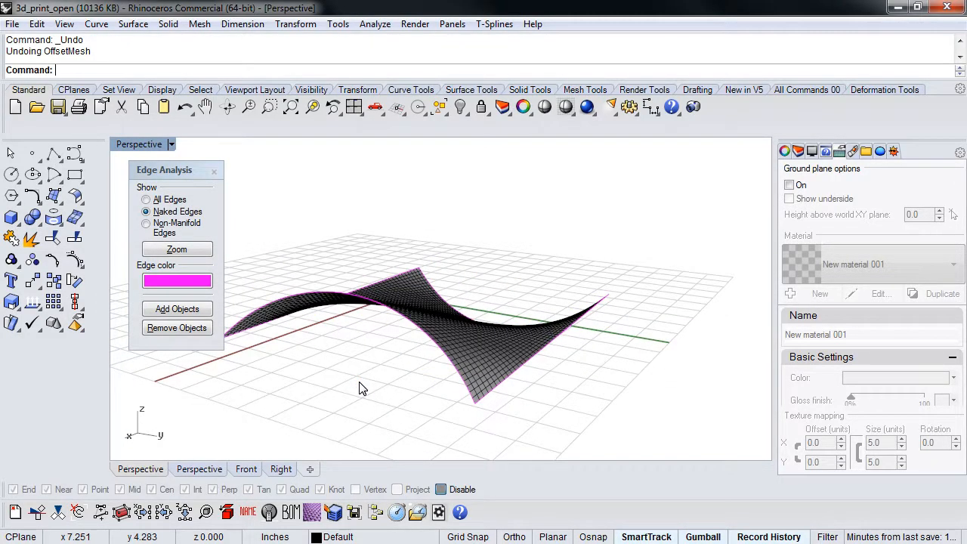
right_click(371, 368)
left_click(485, 330)
right_click(486, 331)
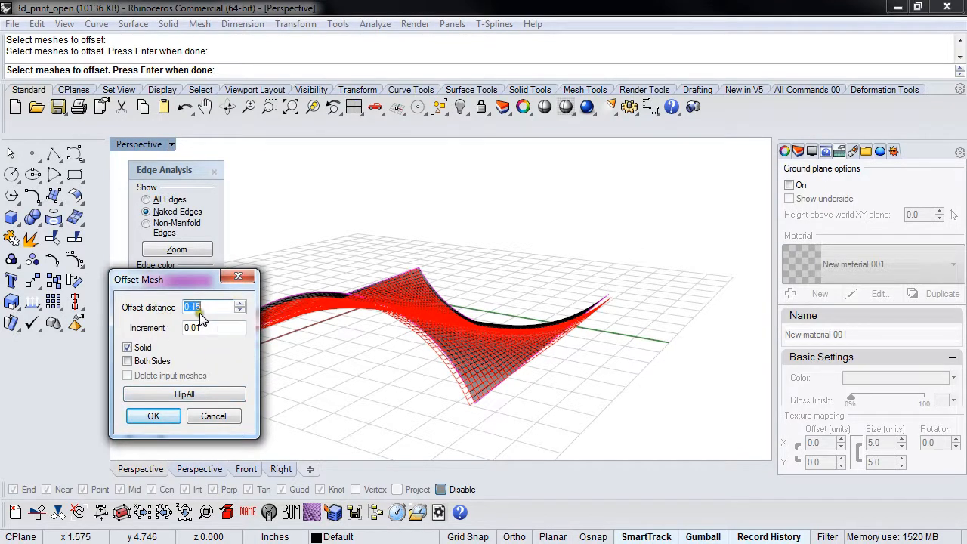
left_click_drag(241, 315, 241, 311)
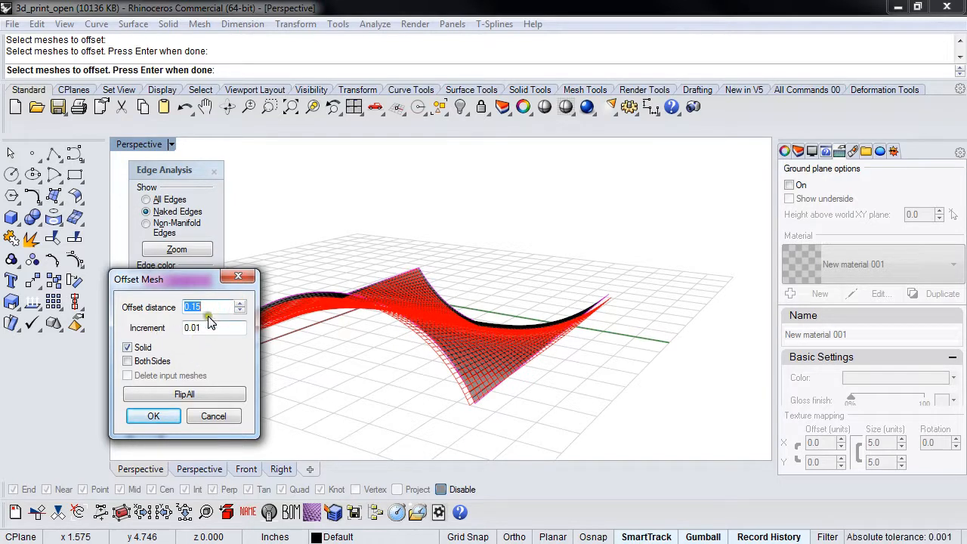
left_click(129, 347)
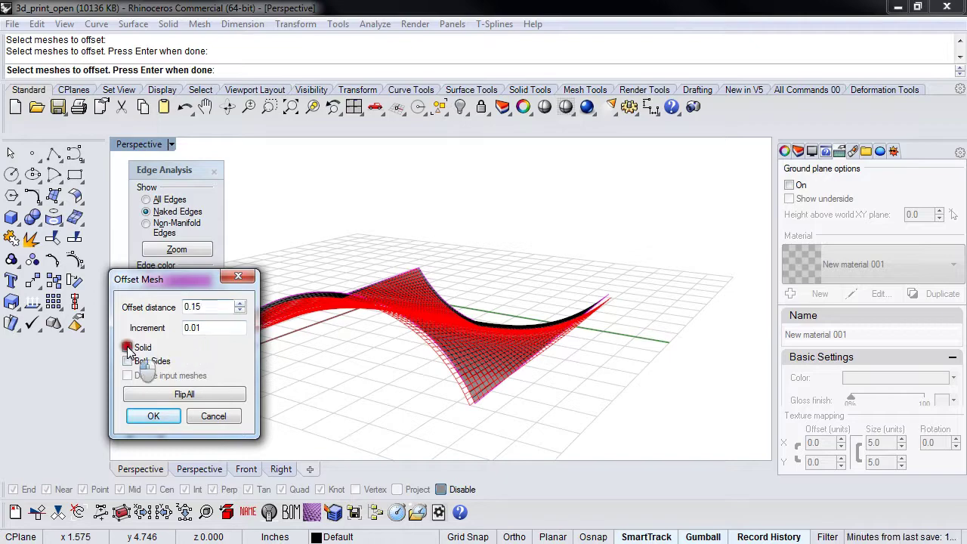
left_click(155, 416)
- Inspect the new solid mesh from several angles, then delete it to empty the scene
mouse_move(408, 384)
right_mouse_down()
mouse_move(363, 319)
mouse_move(252, 288)
mouse_move(220, 325)
right_mouse_up()
mouse_move(527, 313)
right_mouse_down()
mouse_move(443, 367)
mouse_move(480, 422)
right_mouse_up()
left_click(385, 389)
key("Delete")
mouse_move(356, 371)
right_mouse_down()
mouse_move(339, 371)
mouse_move(393, 373)
right_mouse_up()
- Create a trial sphere with a picked centre and diameter, then delete it
left_click(18, 224)
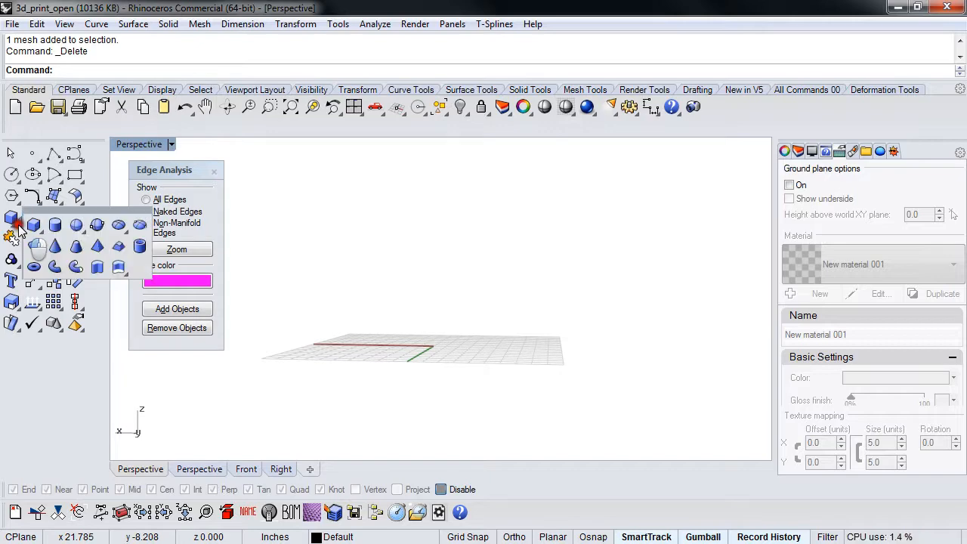
left_click(76, 225)
left_click(380, 309)
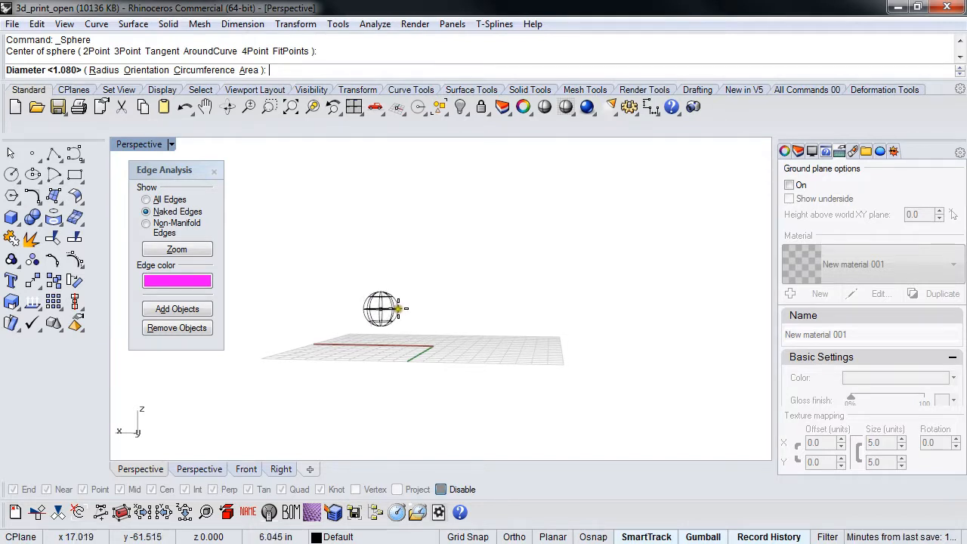
left_click(406, 306)
mouse_move(408, 306)
right_mouse_down()
mouse_move(549, 385)
mouse_move(359, 310)
right_mouse_up()
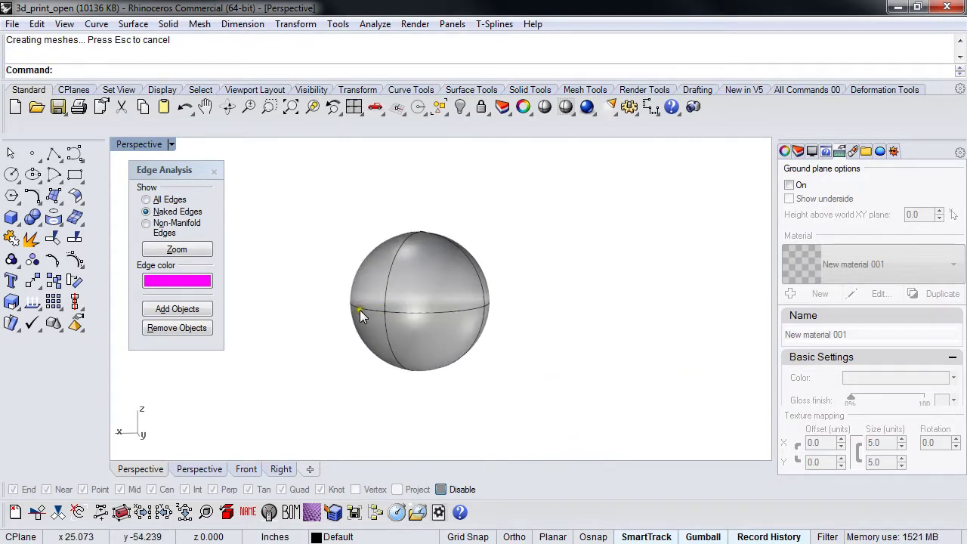
left_click(452, 333)
scroll(417, 315, "down", 2)
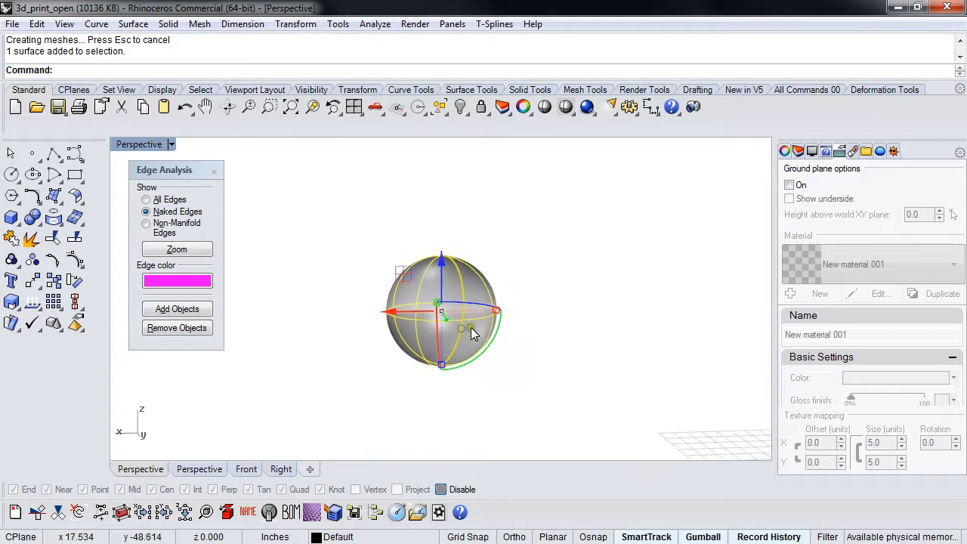
key("Delete")
scroll(454, 350, "down", 2)
scroll(362, 336, "down", 2)
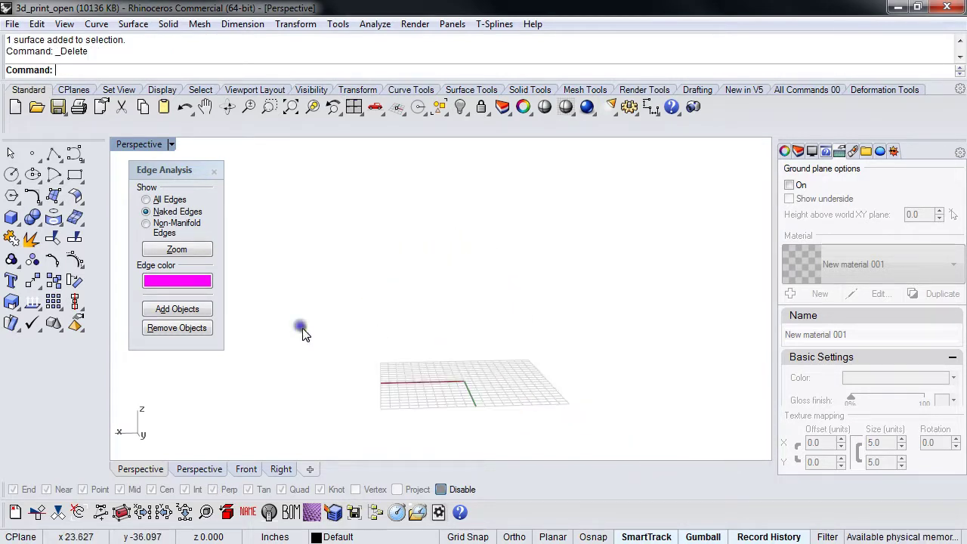
- Create a sphere centred on the world origin and switch the display to wireframe
left_click(30, 219)
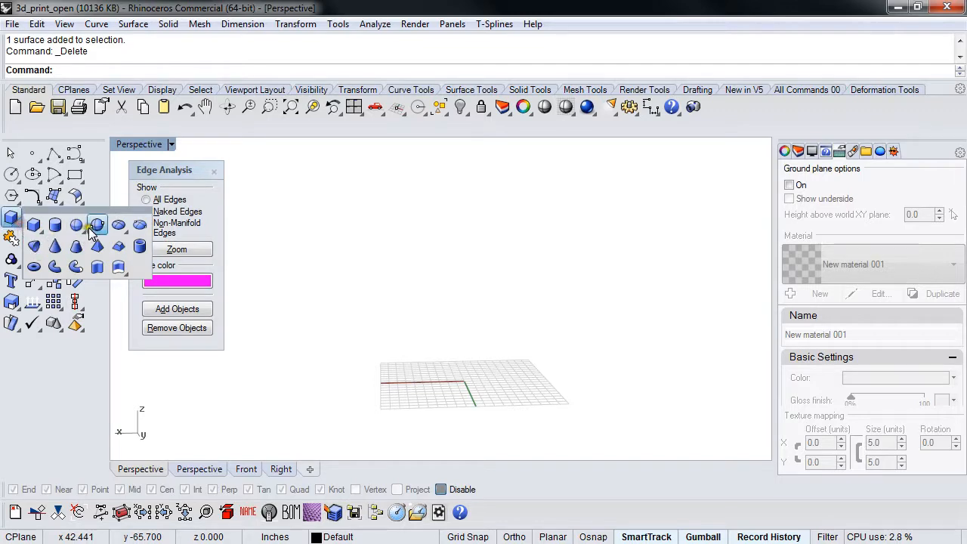
left_click(79, 224)
type("0")
key("Return")
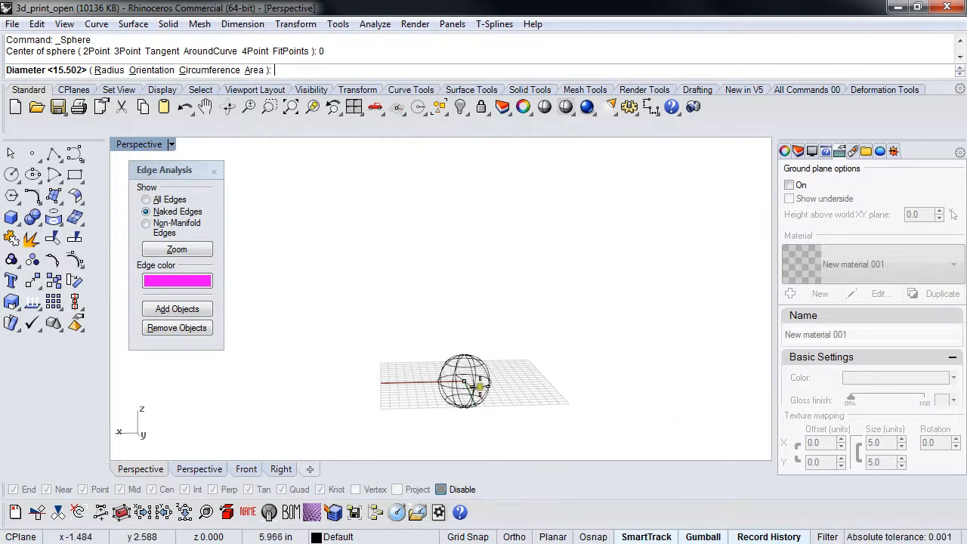
left_click(501, 383)
mouse_move(494, 389)
right_mouse_down()
mouse_move(485, 352)
mouse_move(532, 349)
mouse_move(490, 370)
right_mouse_up()
middle_click(485, 352)
left_click(441, 296)
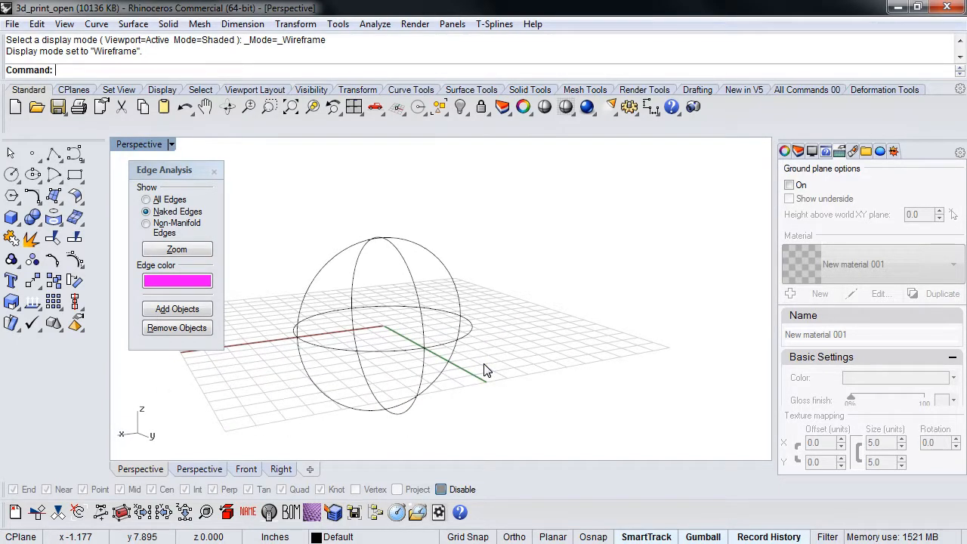
- In the Front view, draw a short horizontal polyline across the sphere's bottom
mouse_move(486, 370)
right_mouse_down()
mouse_move(486, 383)
mouse_move(449, 350)
right_mouse_up()
left_click(399, 366)
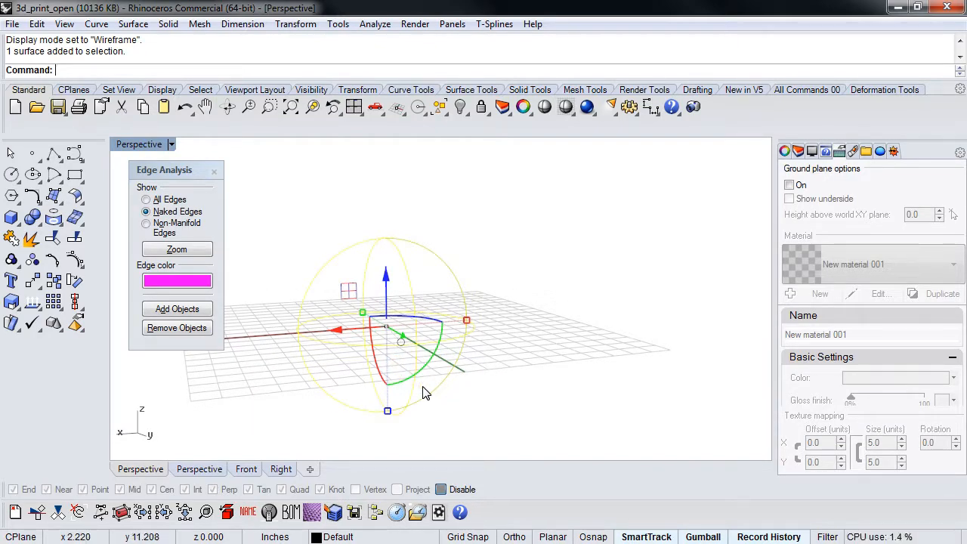
left_click(444, 394)
right_click(465, 421)
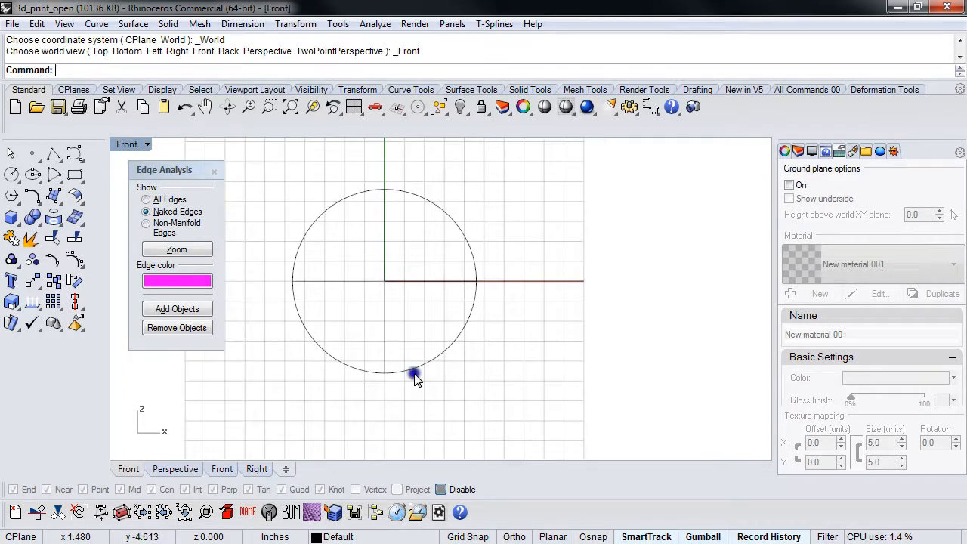
scroll(412, 372, "up", 5)
left_click(51, 159)
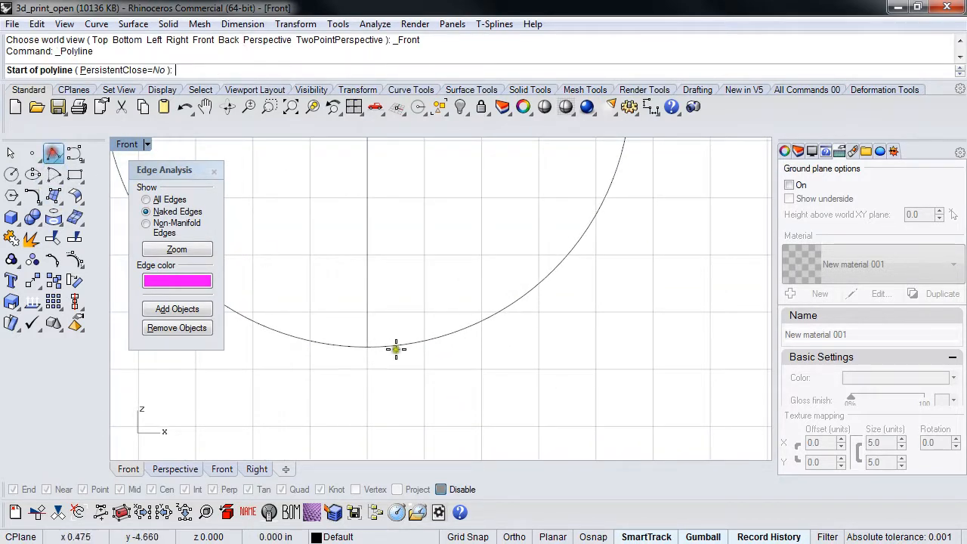
left_click(320, 346)
left_click(468, 348)
right_click(470, 349)
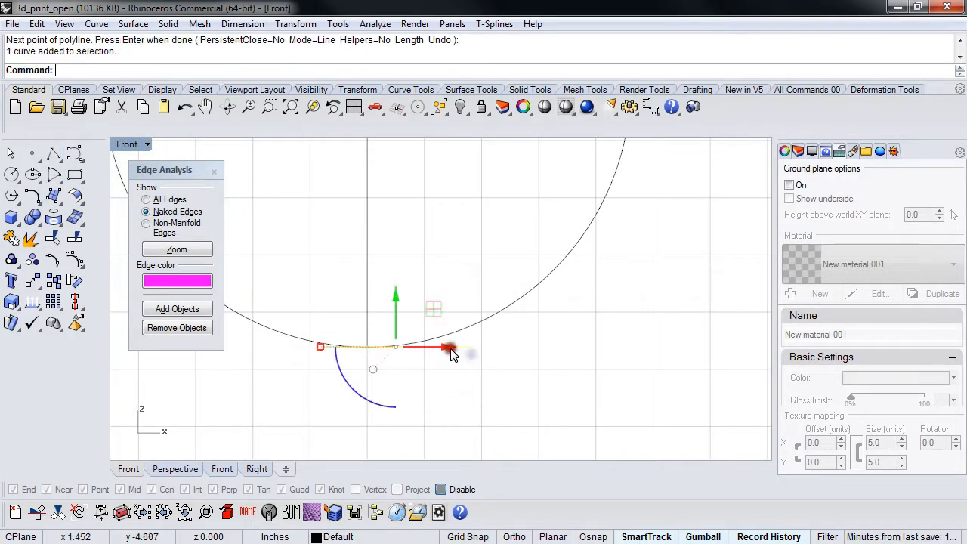
- Trim away the sphere below the line, then delete the cutting line
left_click(393, 301)
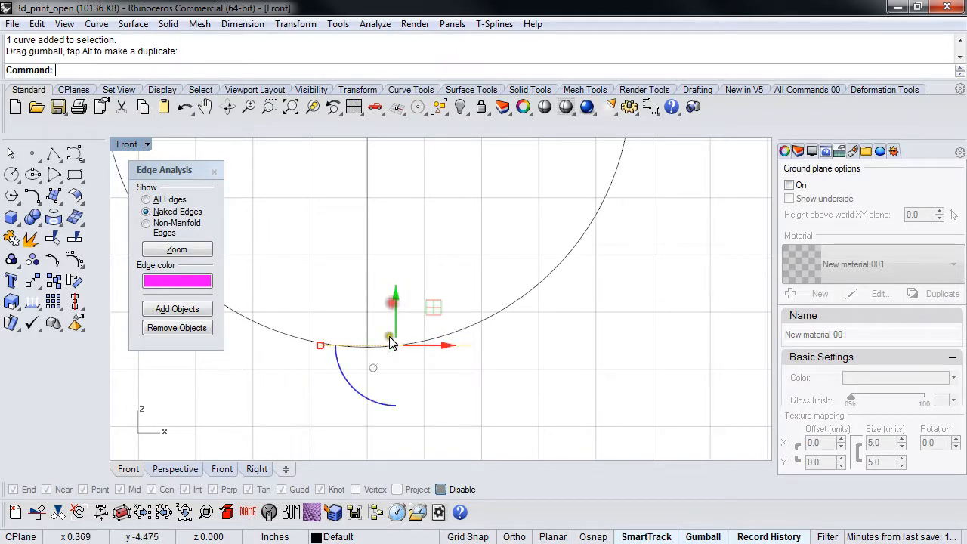
scroll(368, 356, "up", 2)
key("ctrl+t")
left_click(362, 352)
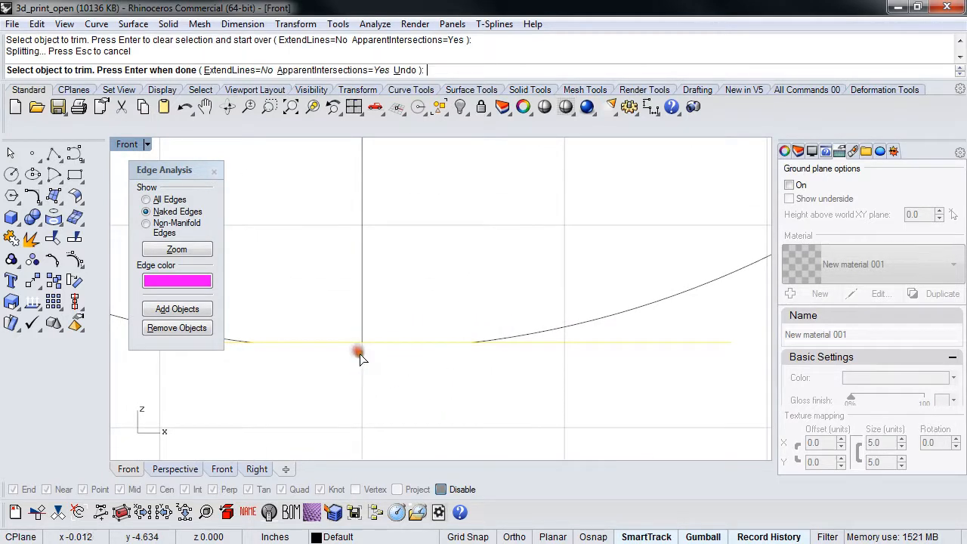
scroll(408, 378, "up", 1)
scroll(514, 378, "down", 1)
key("Return")
left_click(508, 363)
key("Delete")
scroll(464, 385, "down", 3)
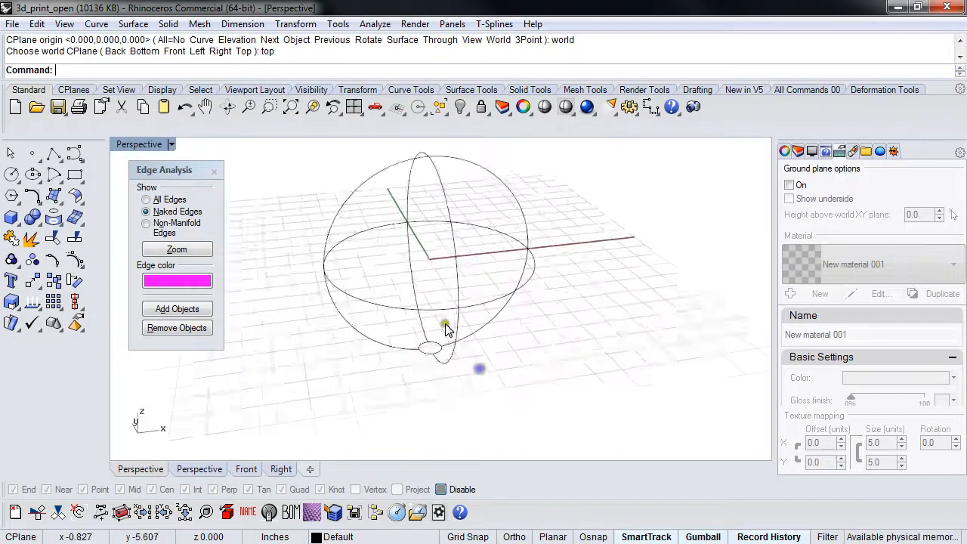
- Convert the trimmed sphere into a dense mesh with edited grid quads and hide the original surface
right_click_drag(364, 381, 447, 391)
left_click(469, 367)
type("Mes")
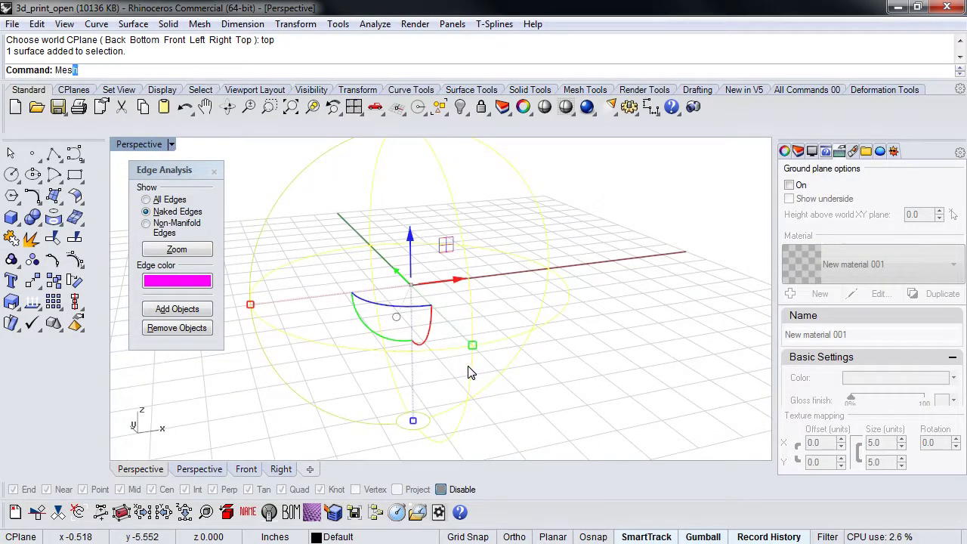
key("Return")
left_click(43, 307)
left_click_drag(214, 231, 140, 235)
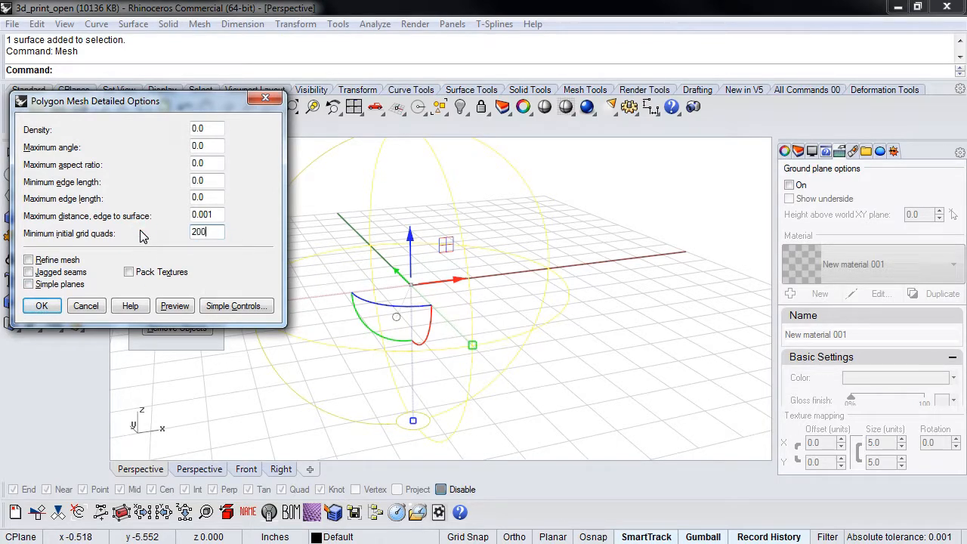
left_click(41, 306)
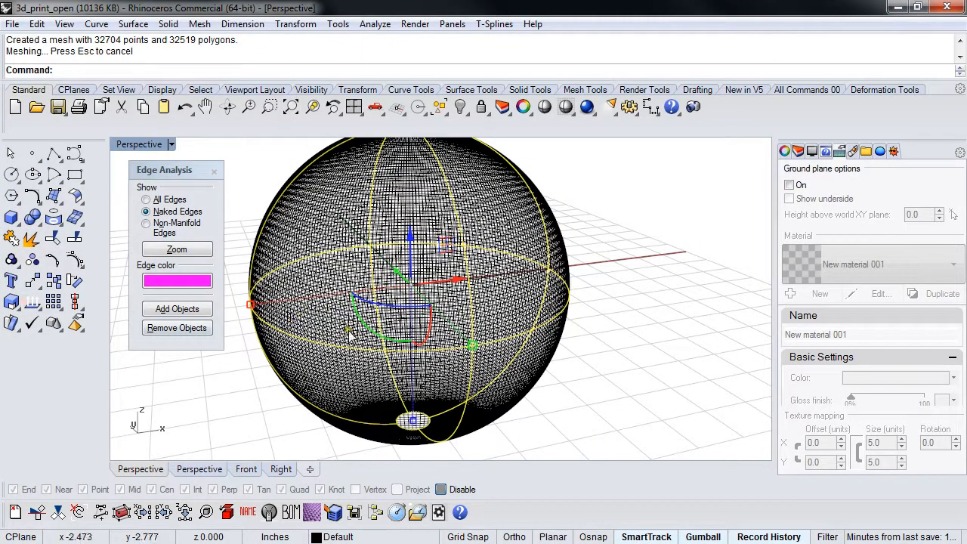
scroll(353, 336, "down", 3)
key("ctrl+h")
- Add the sphere mesh to edge analysis, finding 64 naked edges around the bottom opening
right_click_drag(350, 342, 450, 286)
left_click(450, 286)
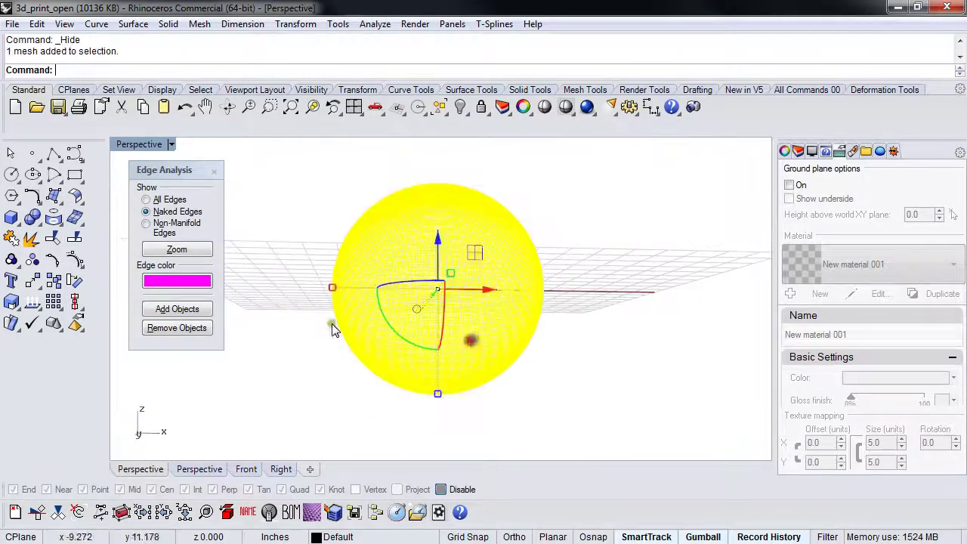
left_click(177, 308)
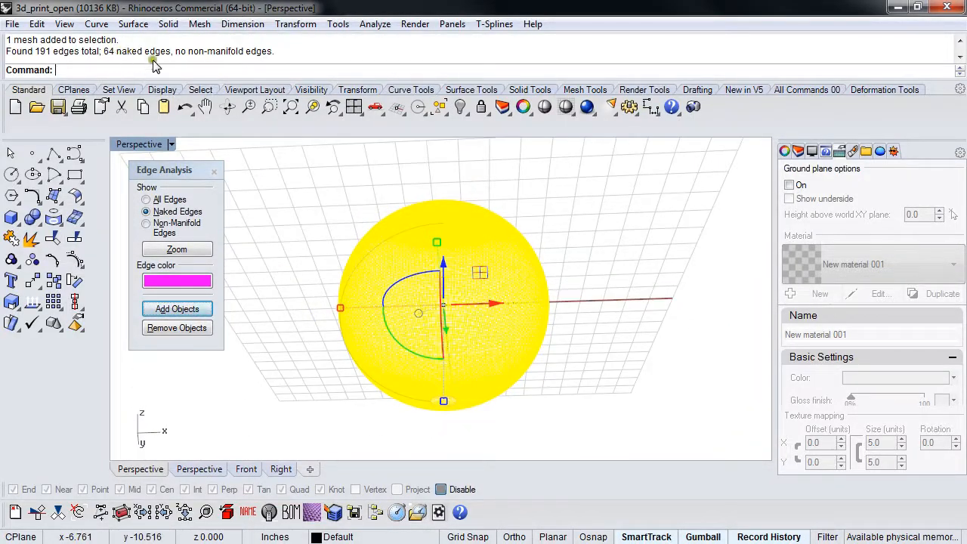
left_click(285, 295)
mouse_move(285, 295)
right_mouse_down()
mouse_move(395, 378)
mouse_move(436, 425)
right_mouse_up()
scroll(427, 384, "up", 5)
scroll(438, 418, "up", 3)
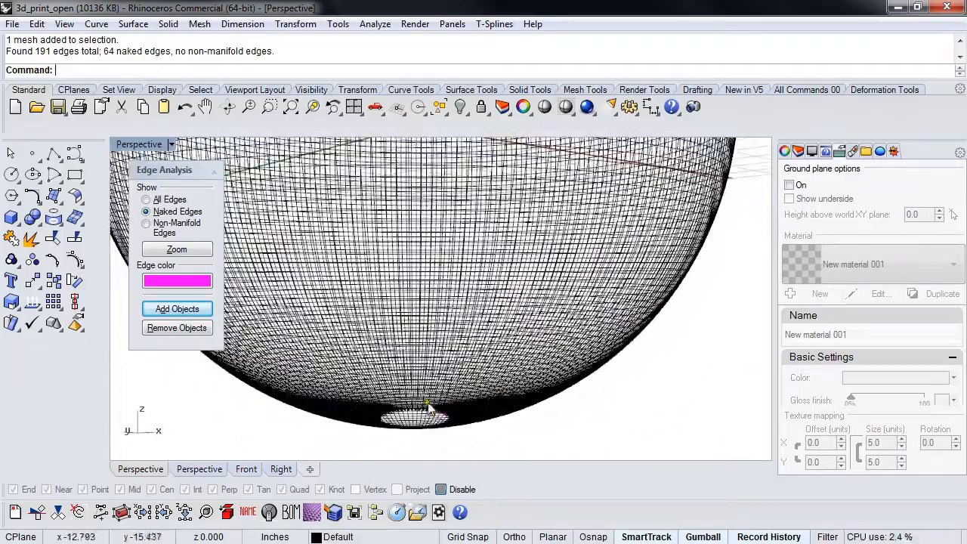
scroll(427, 408, "down", 3)
scroll(406, 408, "up", 3)
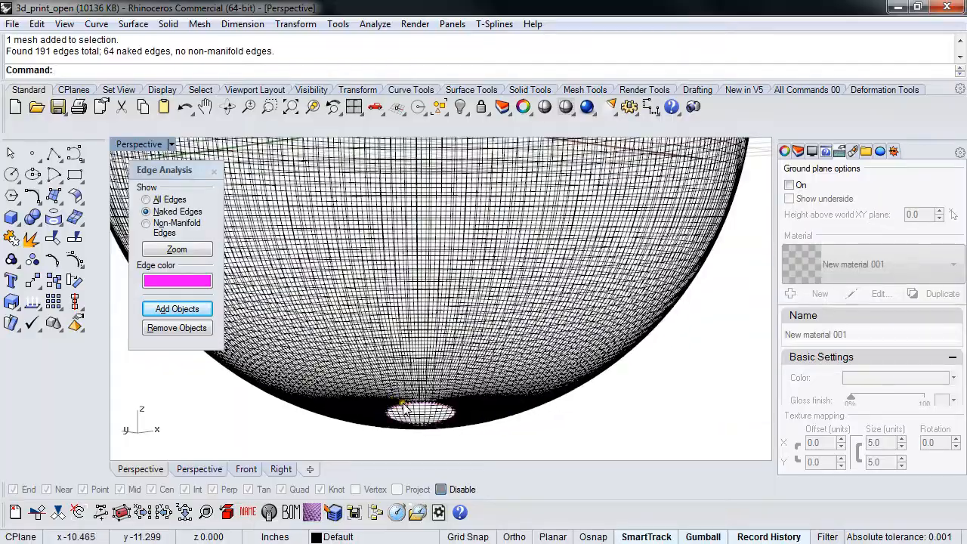
right_click_drag(406, 409, 426, 413)
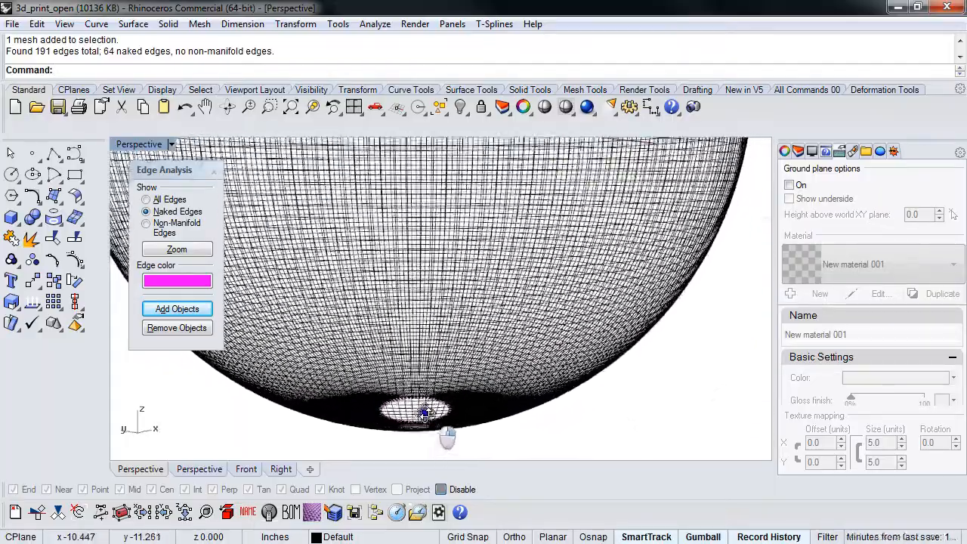
- Offset the sphere mesh 0.15 as a closed solid shell via Mesh > Offset Mesh
left_click(199, 24)
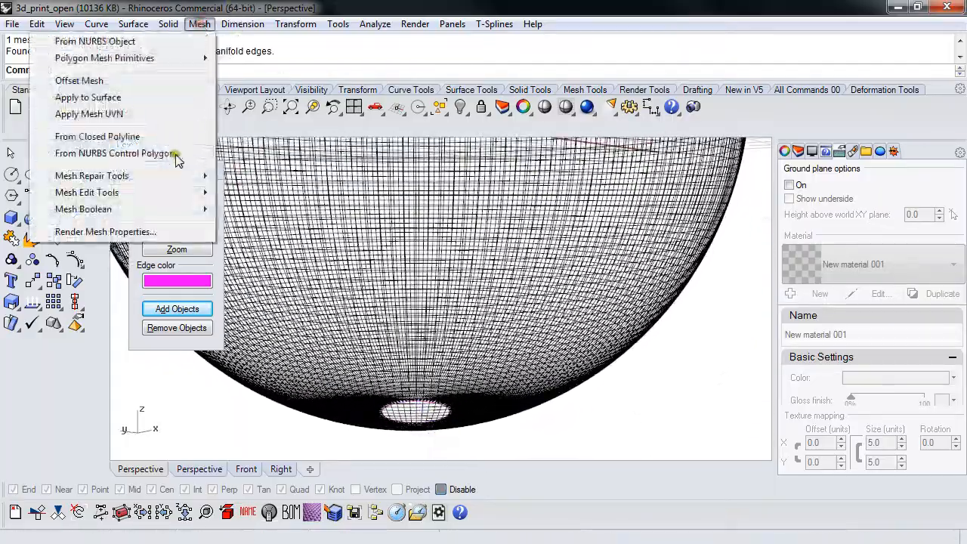
left_click(84, 80)
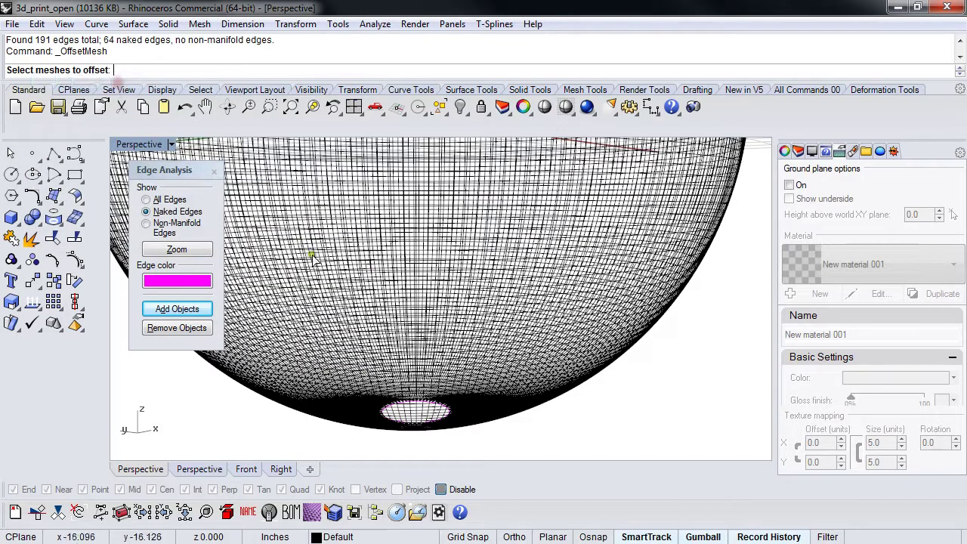
left_click(350, 288)
key("Return")
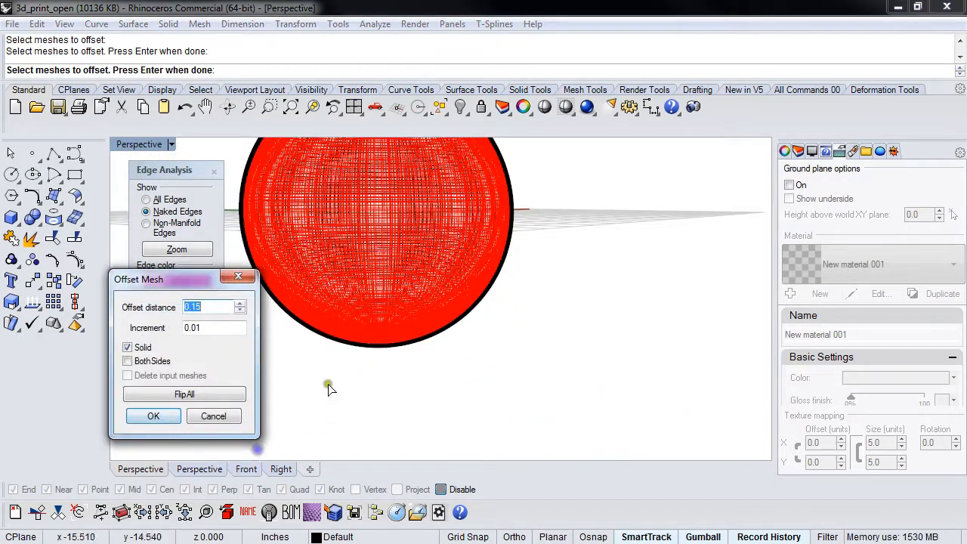
left_click(128, 348)
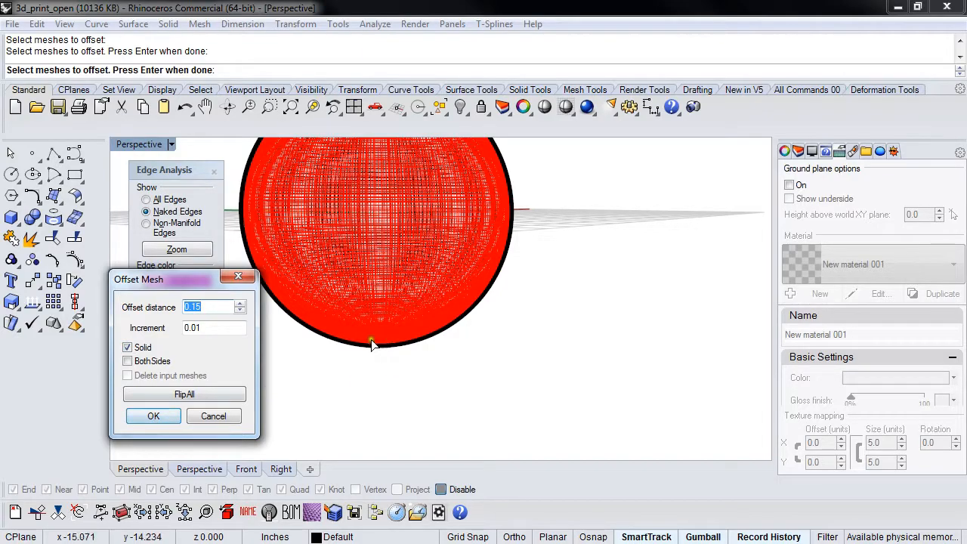
left_click(151, 416)
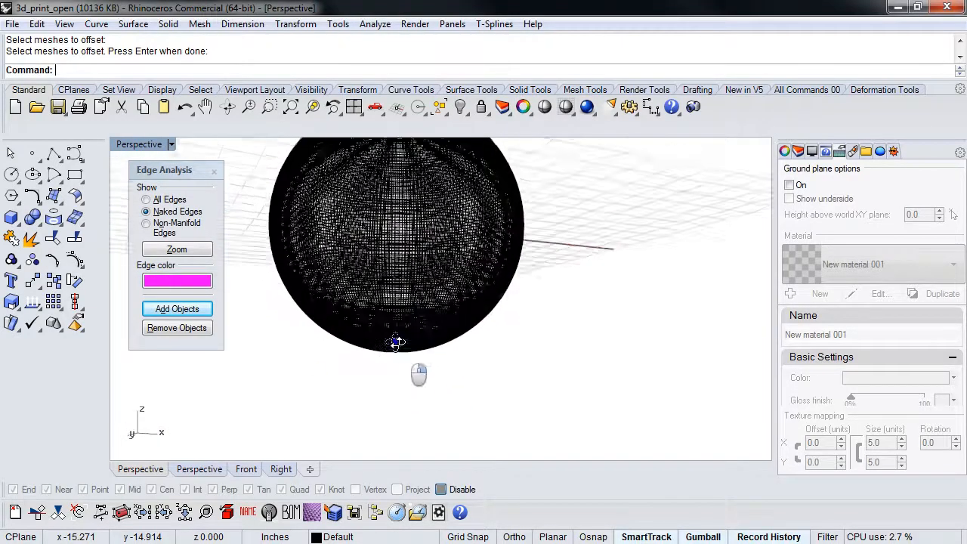
scroll(417, 372, "up", 5)
- Switch to shaded display and orbit to check the wall thickness at the bottom opening
middle_click(386, 354)
left_click(382, 347)
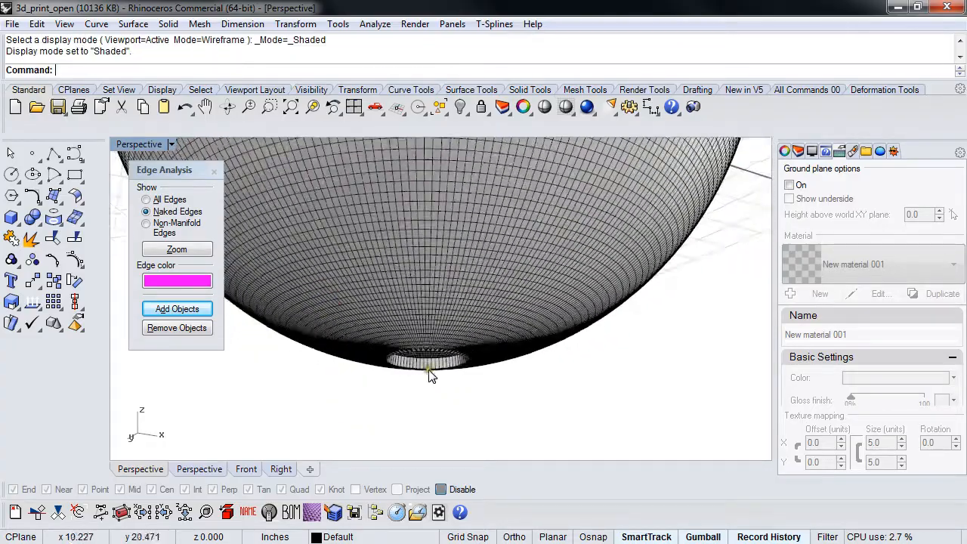
mouse_move(443, 378)
right_mouse_down()
mouse_move(529, 389)
mouse_move(475, 368)
right_mouse_up()
scroll(474, 367, "up", 3)
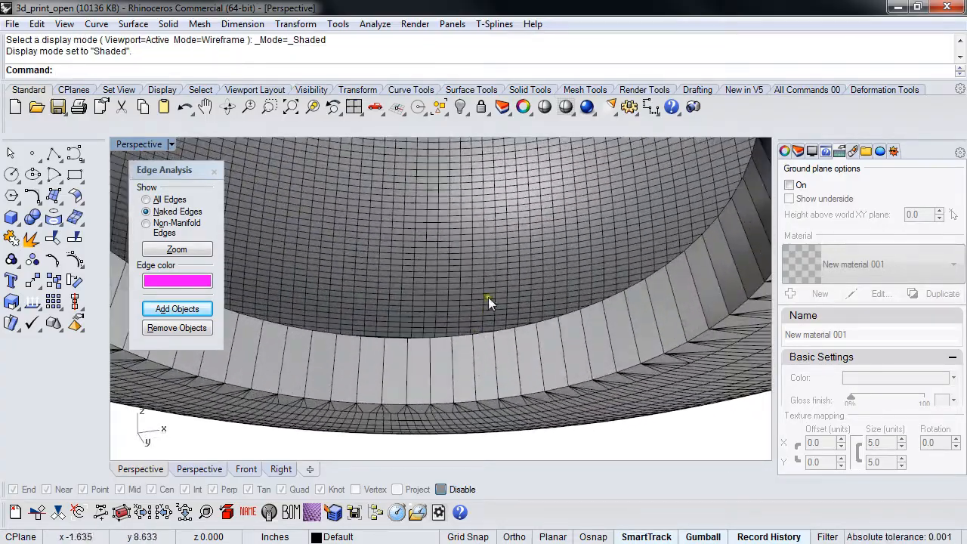
scroll(459, 366, "down", 2)
scroll(459, 361, "down", 3)
scroll(459, 359, "down", 3)
scroll(459, 358, "down", 3)
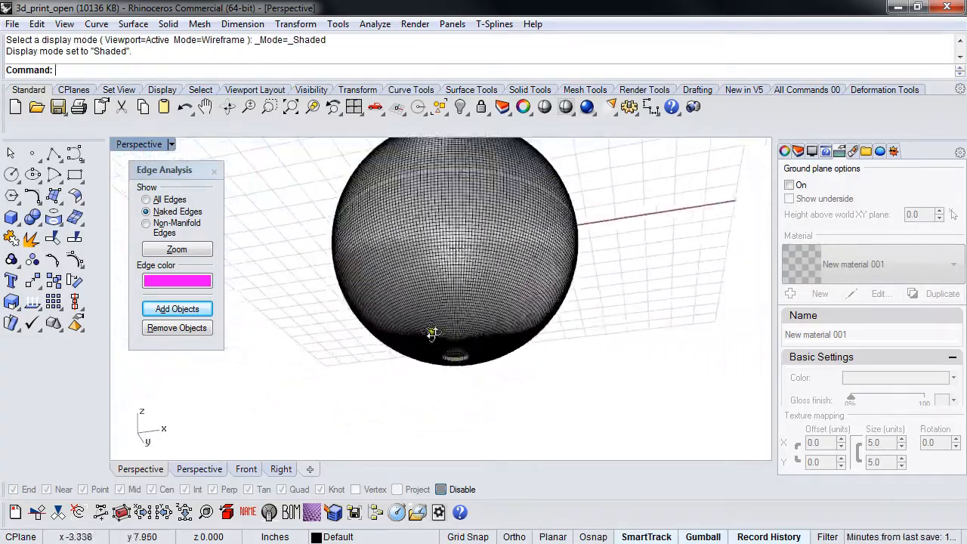
mouse_move(434, 349)
right_mouse_down()
mouse_move(328, 385)
mouse_move(289, 334)
mouse_move(287, 368)
right_mouse_up()
- In Front view, draw a helper polyline across the sphere, cancel a trim, and delete the line
key("ctrl+F2")
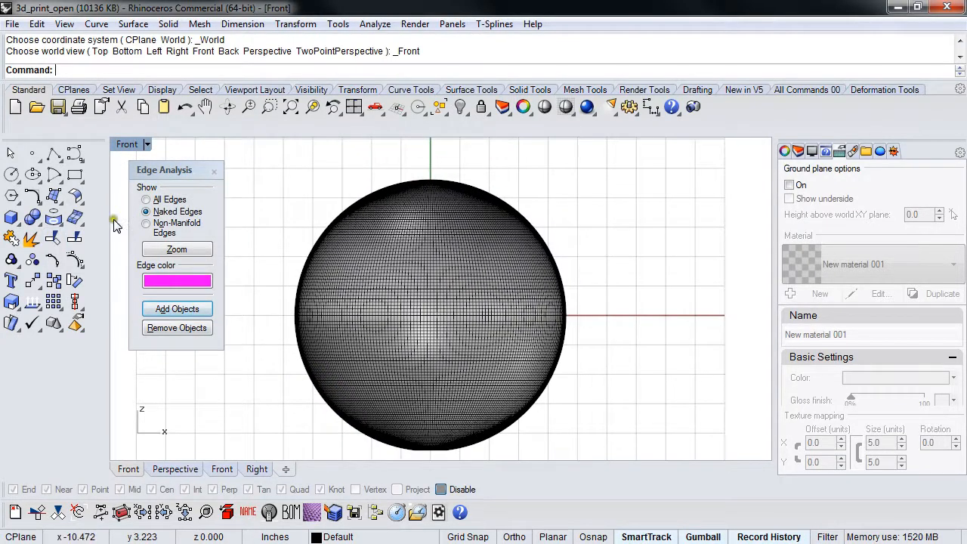
left_click(53, 155)
left_click(266, 315)
left_click(678, 331)
key("Return")
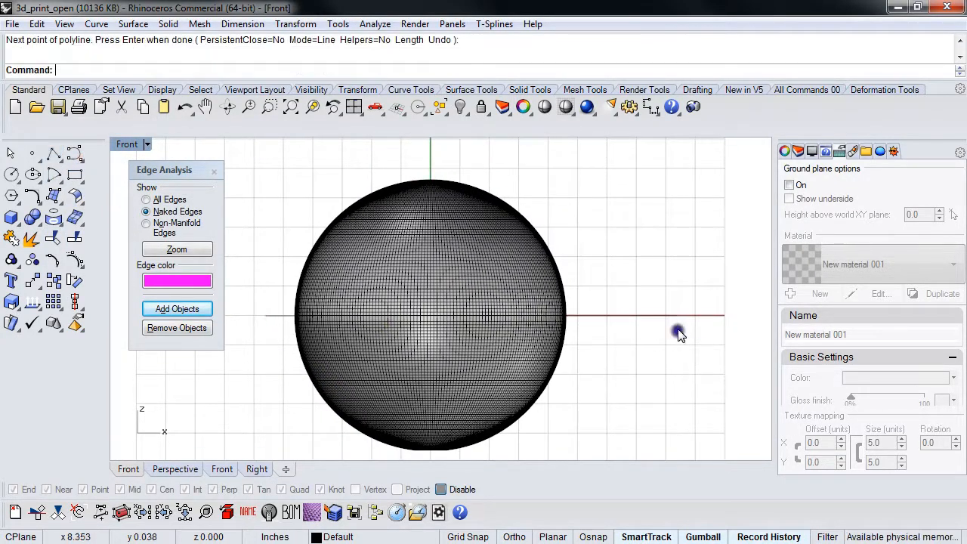
key("ctrl+t")
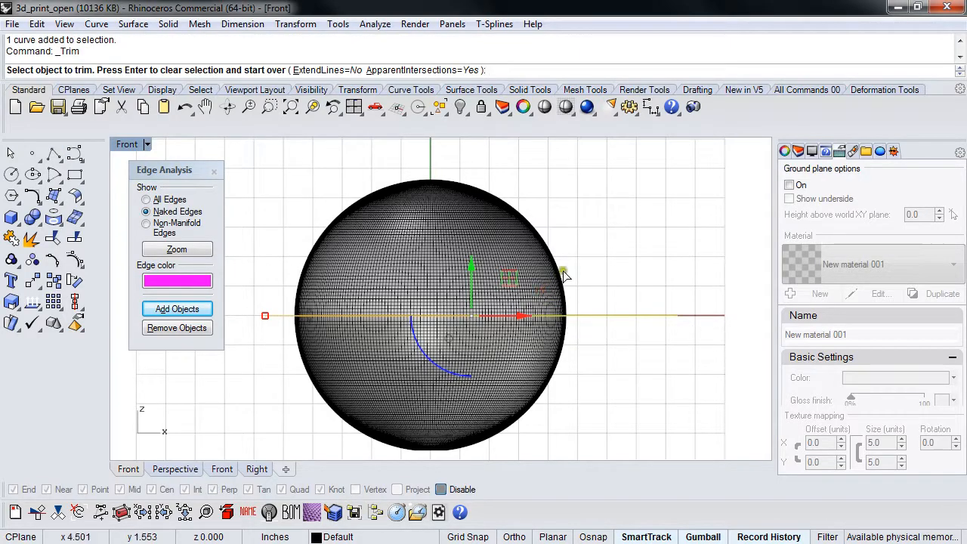
key("Return")
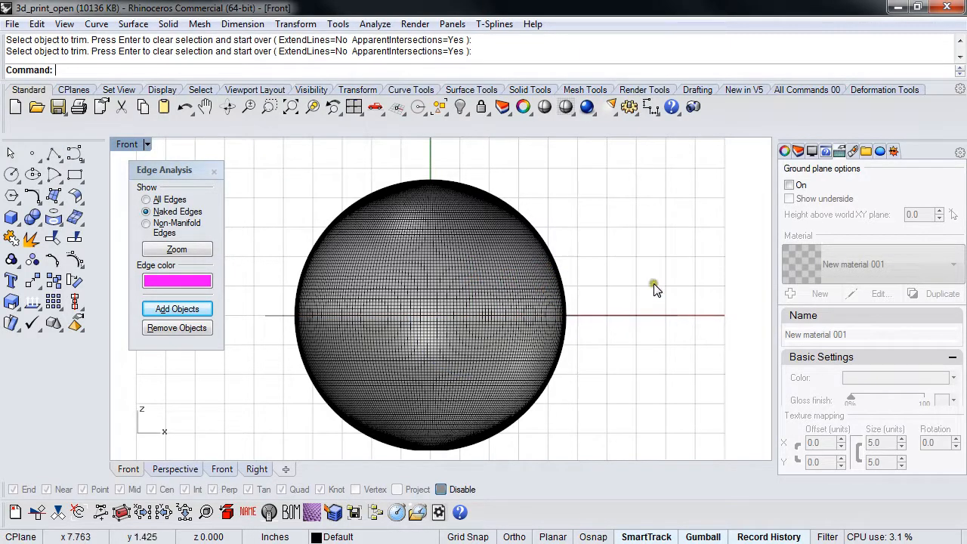
left_click(637, 366)
key("Delete")
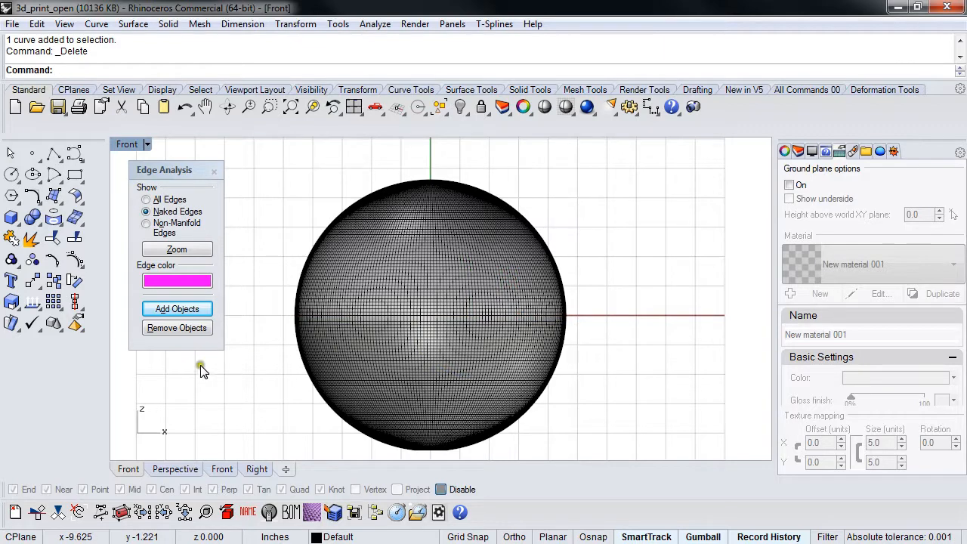
- Float the Mesh Tools palette and Alt-drag the sphere shell's gumball to copy it up-right
left_click(80, 221)
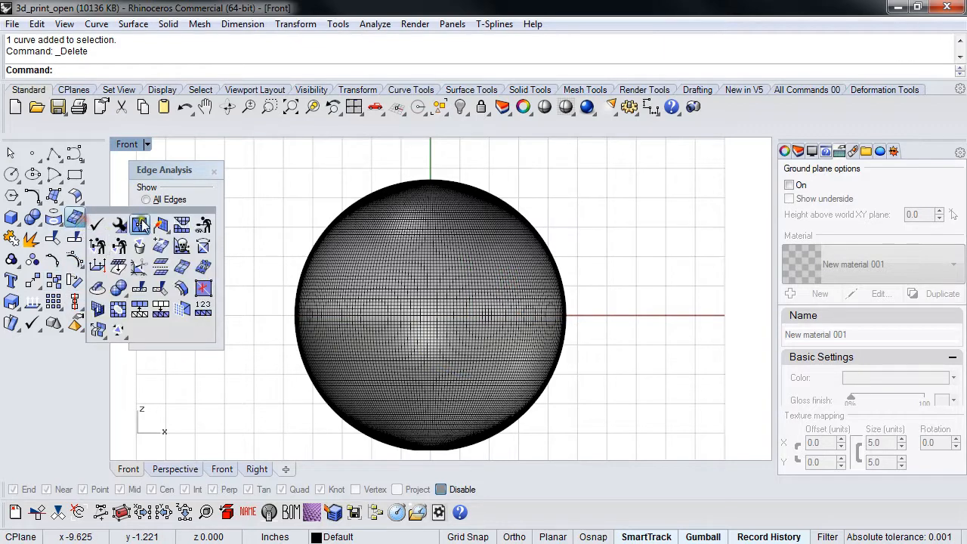
left_click_drag(144, 208, 175, 308)
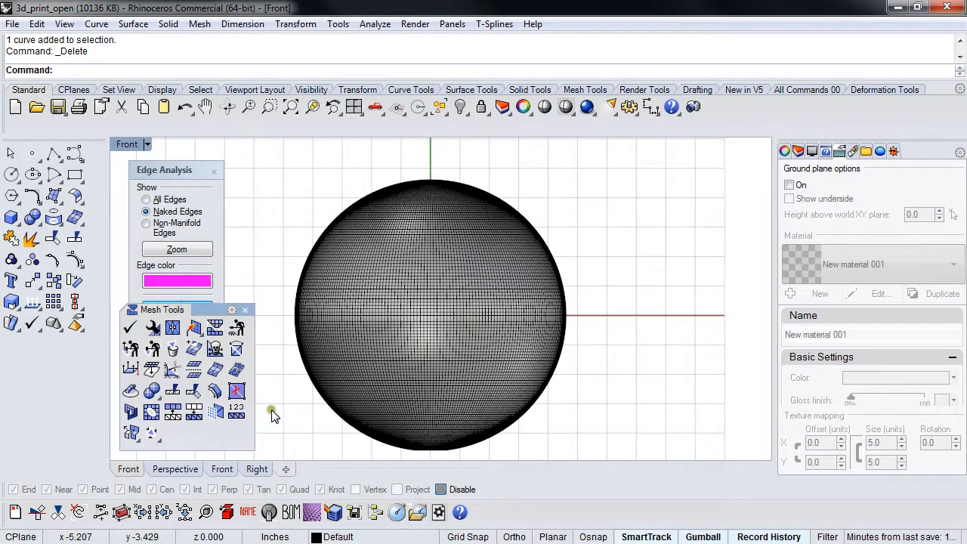
scroll(466, 346, "down", 2)
scroll(467, 348, "down", 1)
left_click(467, 348)
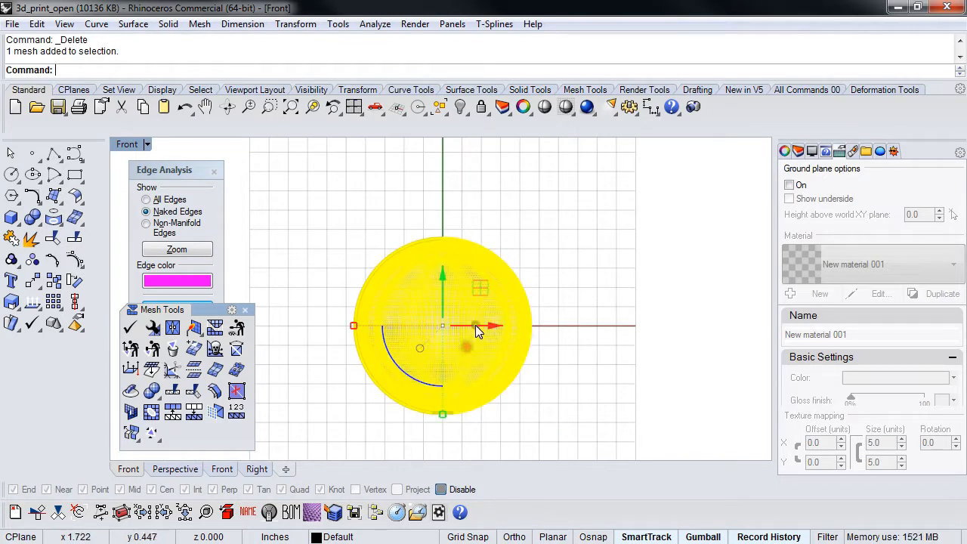
mouse_move(475, 325)
left_mouse_down()
mouse_move(515, 273)
mouse_move(586, 213)
left_mouse_up()
left_click(631, 442)
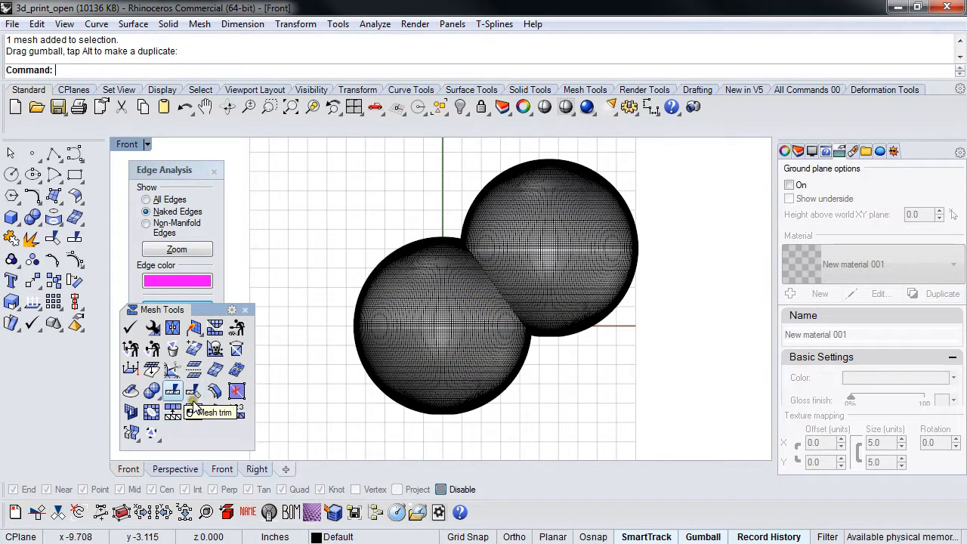
- Run a Mesh Boolean Difference subtracting the copied sphere from the original
left_click(159, 401)
left_click(172, 411)
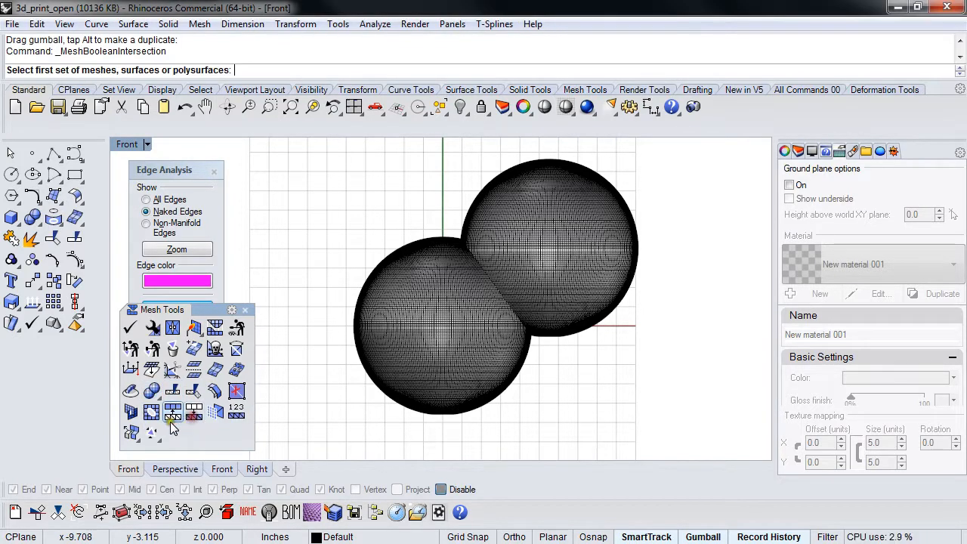
left_click(157, 403)
left_click(174, 421)
left_click(438, 382)
key("Return")
left_click(610, 293)
key("Return")
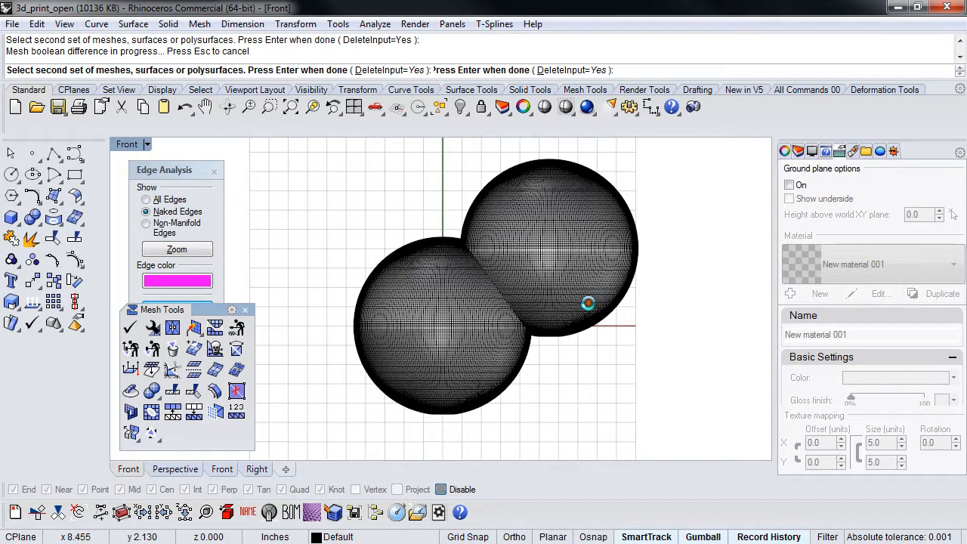
- Inspect the cut seam, then undo back to the single sphere shell
left_click(527, 318)
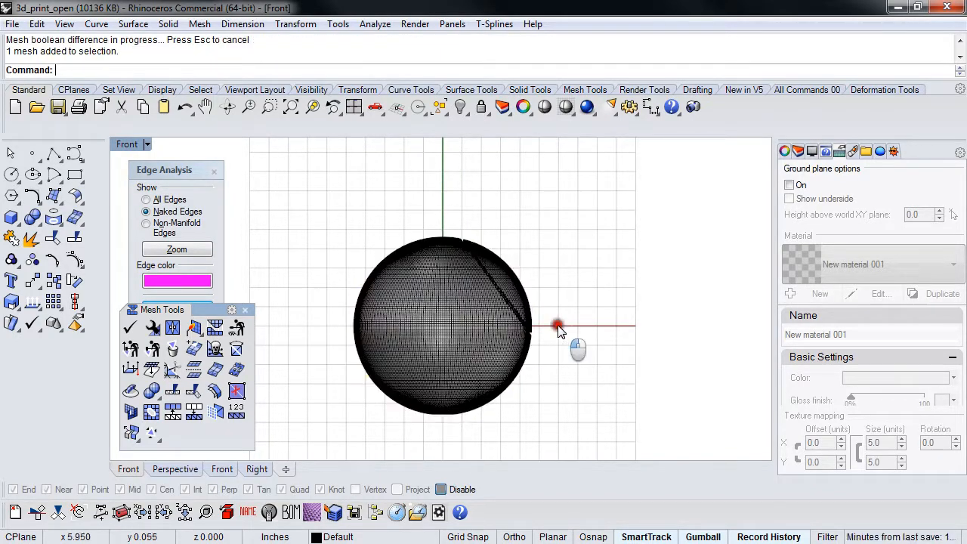
right_click_drag(559, 331, 507, 355)
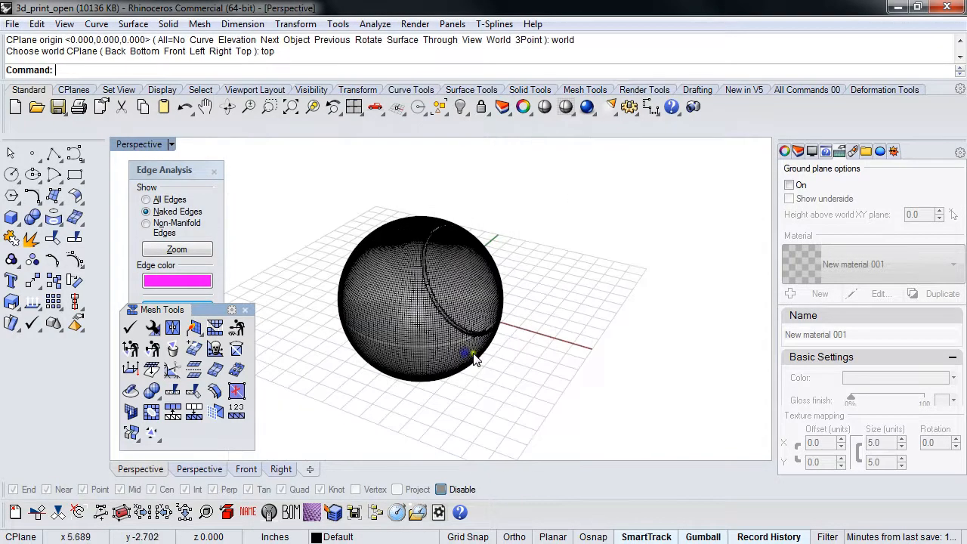
scroll(506, 355, "up", 5)
scroll(484, 347, "up", 5)
scroll(453, 355, "up", 5)
scroll(373, 359, "up", 3)
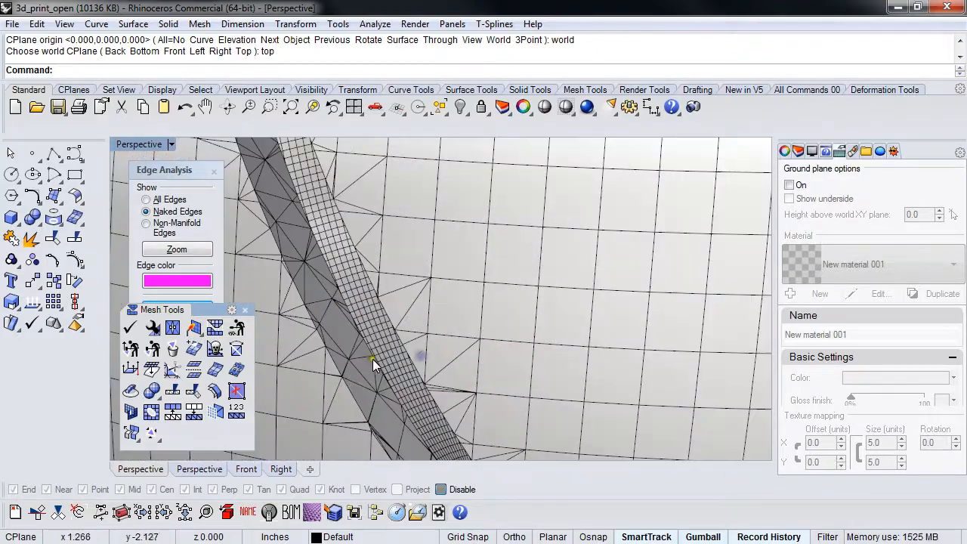
scroll(347, 355, "down", 5)
scroll(367, 378, "down", 5)
key("ctrl+z")
key("ctrl+z")
mouse_move(550, 425)
right_mouse_down()
mouse_move(539, 363)
mouse_move(575, 389)
right_mouse_up()
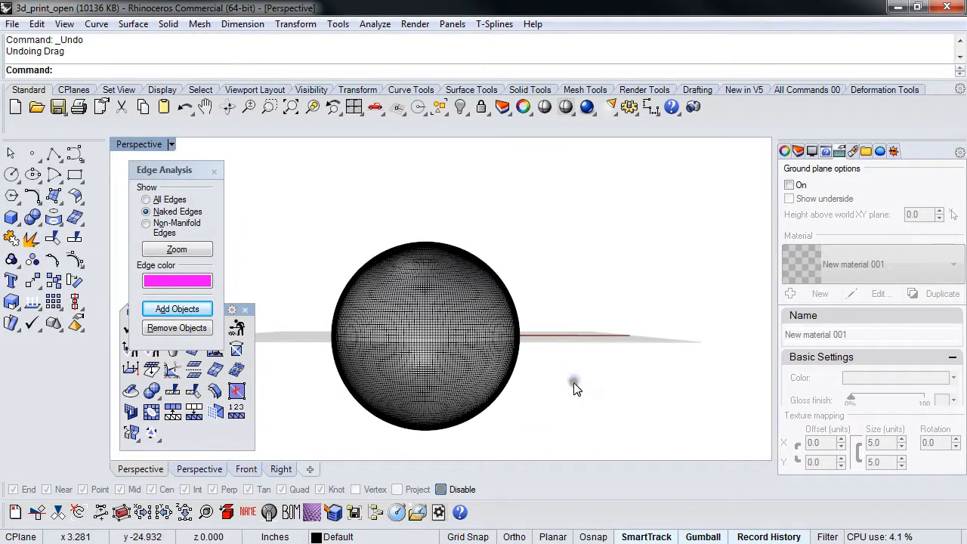
- In Front view, draw a box and move it up with the gumball over the sphere's top half
key("ctrl+F2")
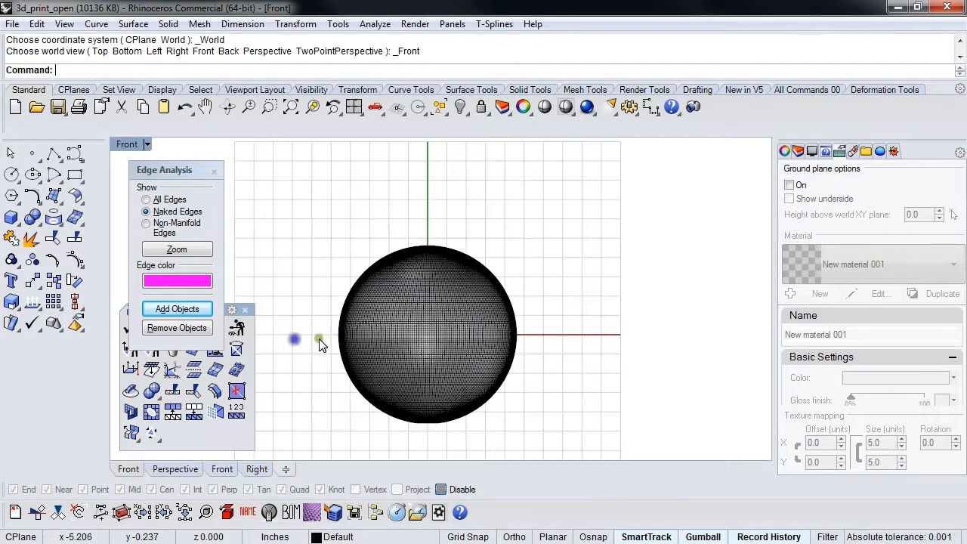
left_click(23, 228)
left_click(274, 199)
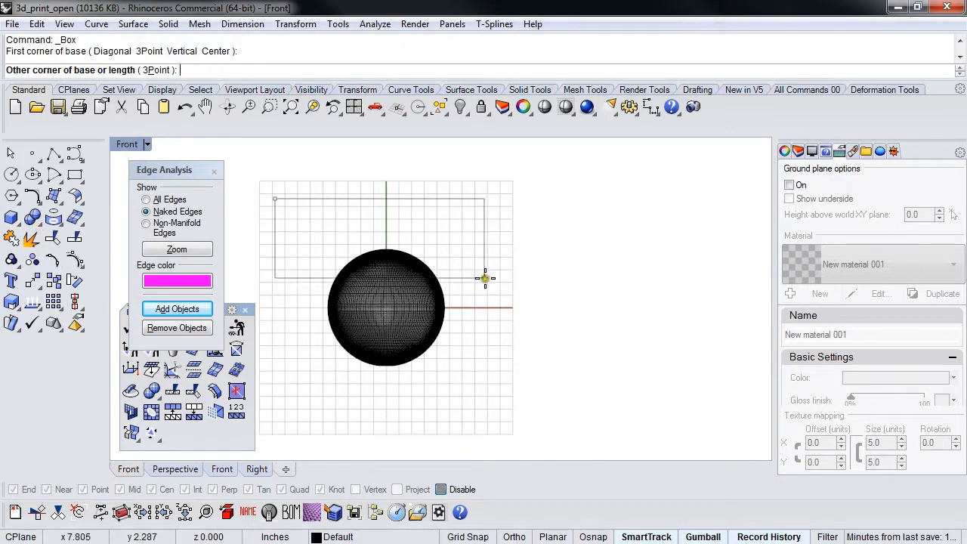
left_click(458, 287)
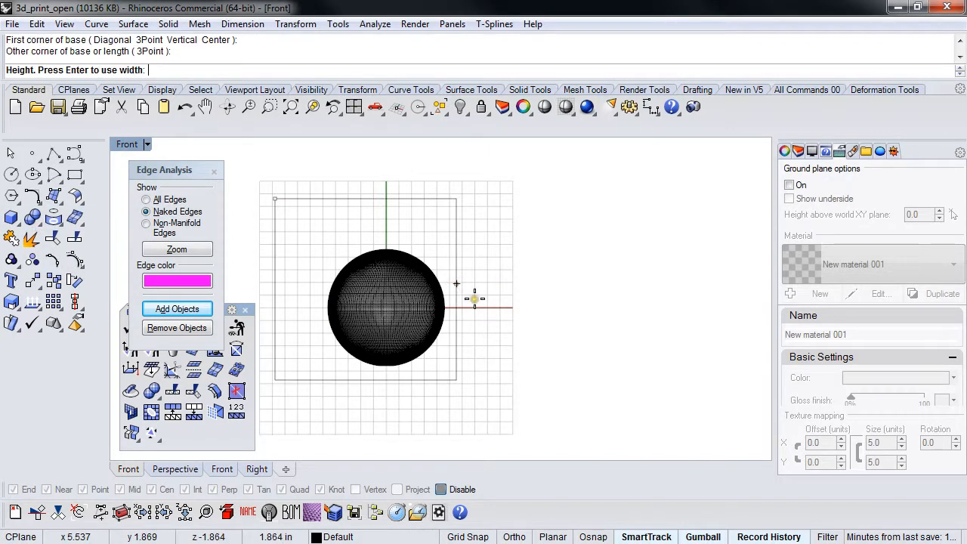
left_click(474, 297)
mouse_move(401, 252)
left_mouse_down()
mouse_move(421, 176)
mouse_move(423, 190)
left_mouse_up()
left_click(478, 348)
scroll(444, 347, "up", 2)
right_click_drag(445, 348, 523, 383)
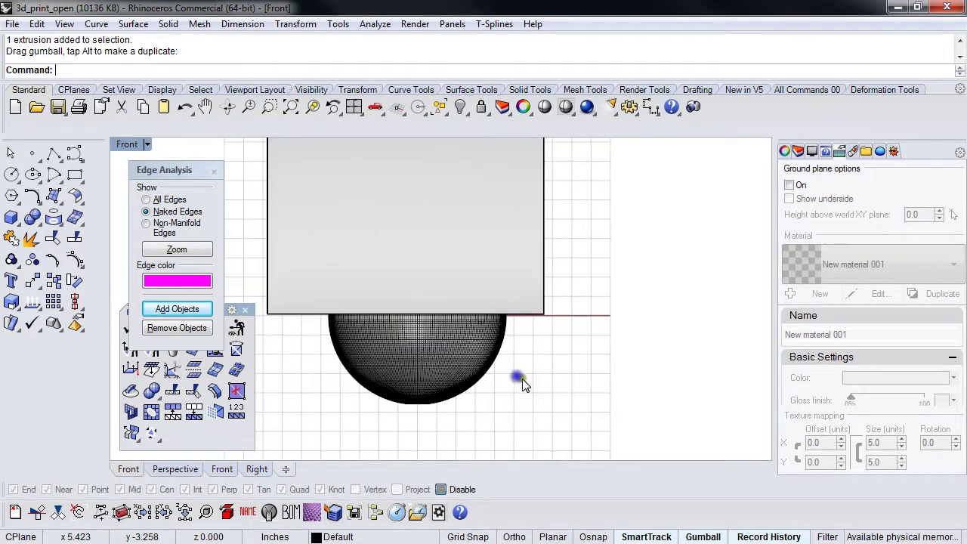
- Select the sphere mesh to copy it, then check the box against the sphere in perspective
left_click(153, 392)
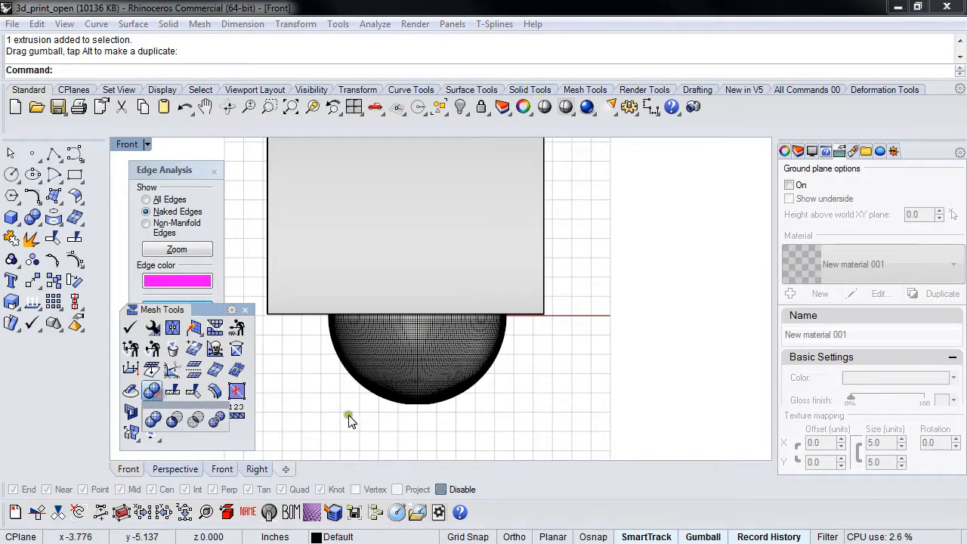
scroll(349, 408, "down", 2)
left_click(366, 382)
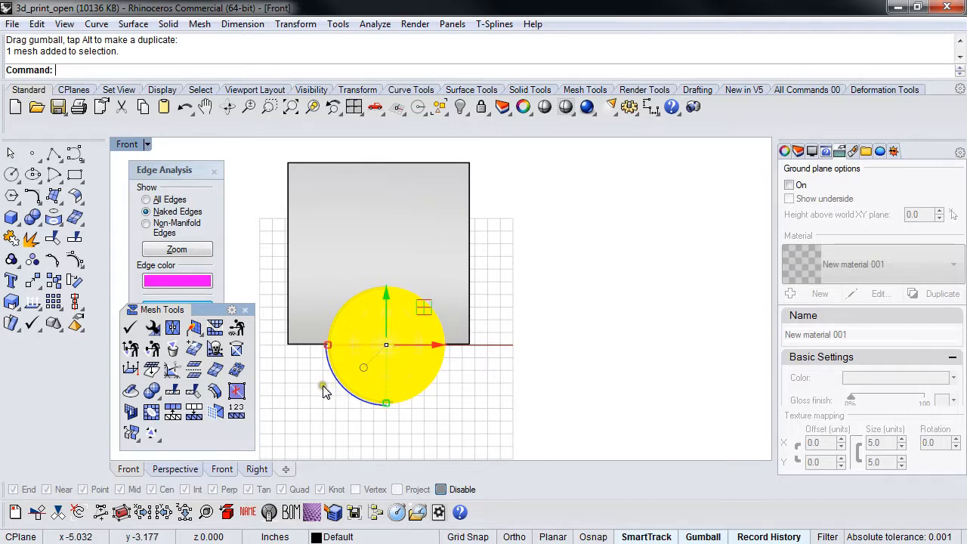
key("F5")
right_click_drag(397, 395, 367, 341)
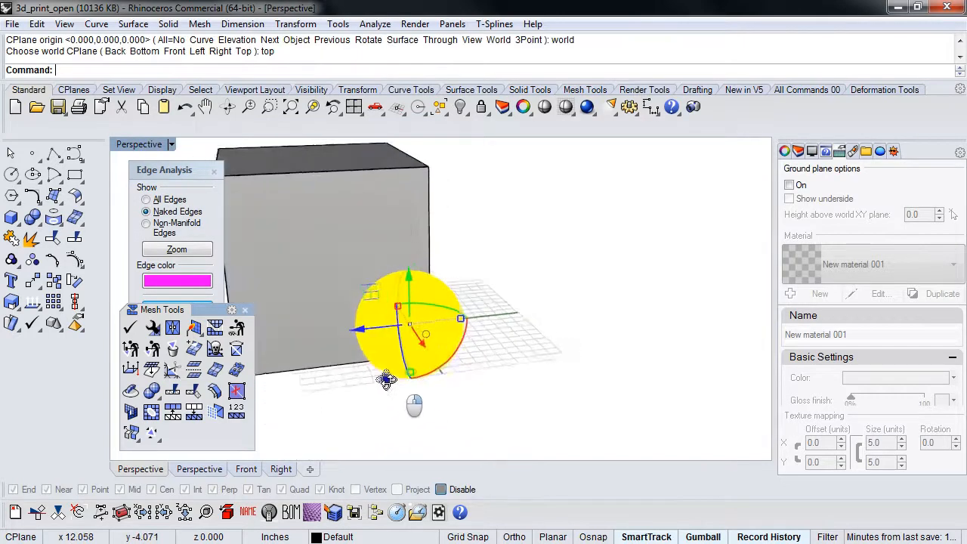
left_click(371, 406)
right_click_drag(371, 406, 355, 318)
left_click(349, 302)
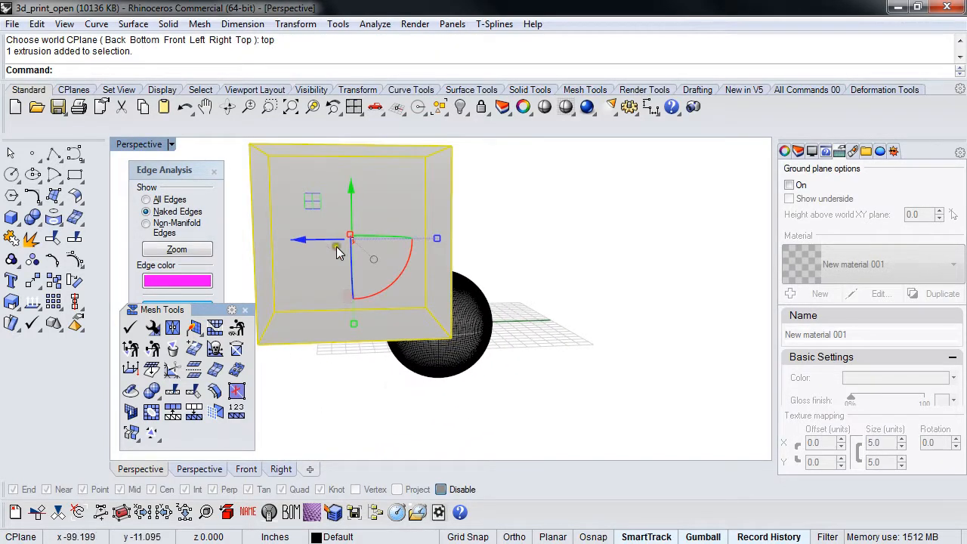
- Nudge the box's position over the sphere, return to Front view and select the sphere mesh
left_click_drag(321, 249, 412, 246)
left_click(330, 380)
mouse_move(330, 380)
right_mouse_down()
mouse_move(484, 370)
mouse_move(436, 391)
right_mouse_up()
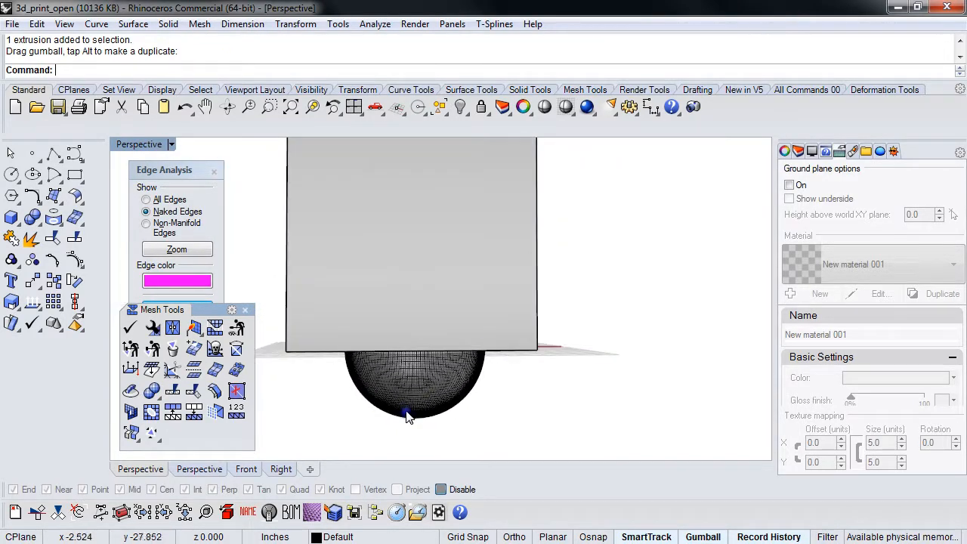
key("ctrl+F2")
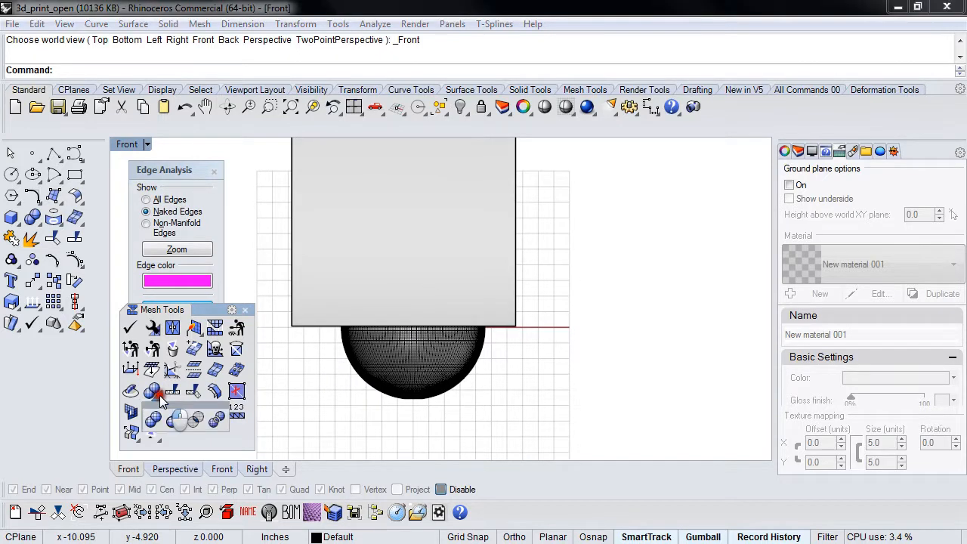
left_click(325, 389)
- Copy the sphere mesh, then subtract the box from it with Mesh Boolean Difference to leave a bowl
key("ctrl+c")
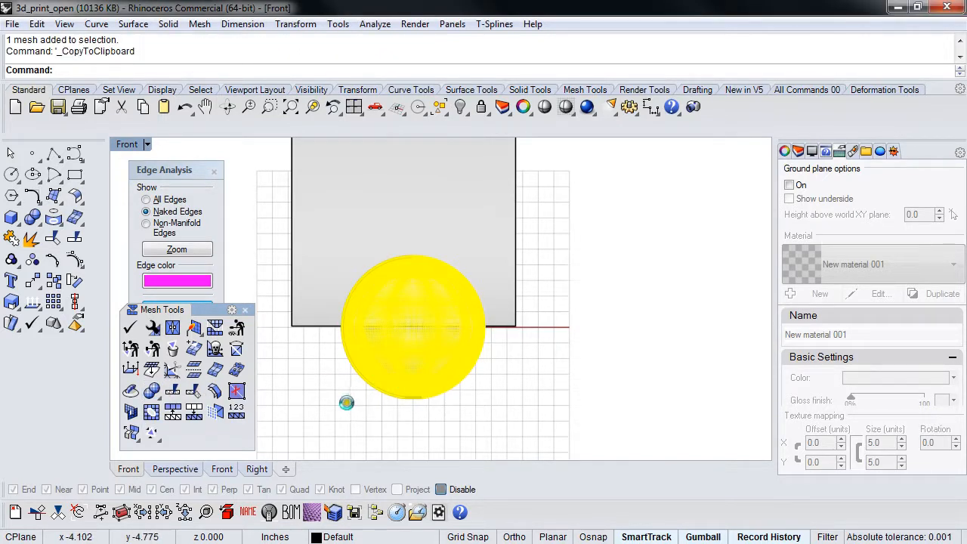
left_click(347, 406)
left_click(153, 391)
left_click(176, 420)
left_click(384, 363)
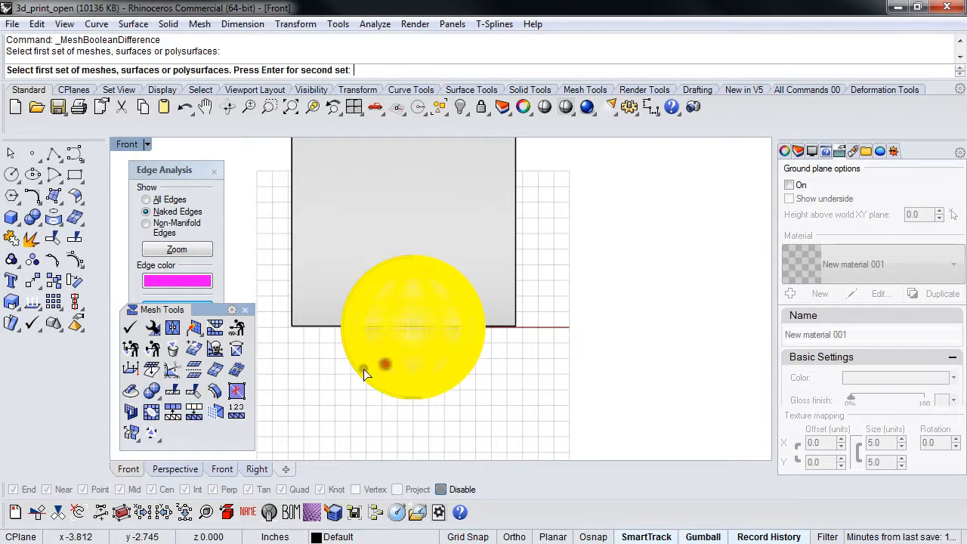
right_click(317, 377)
left_click(330, 327)
right_click(325, 325)
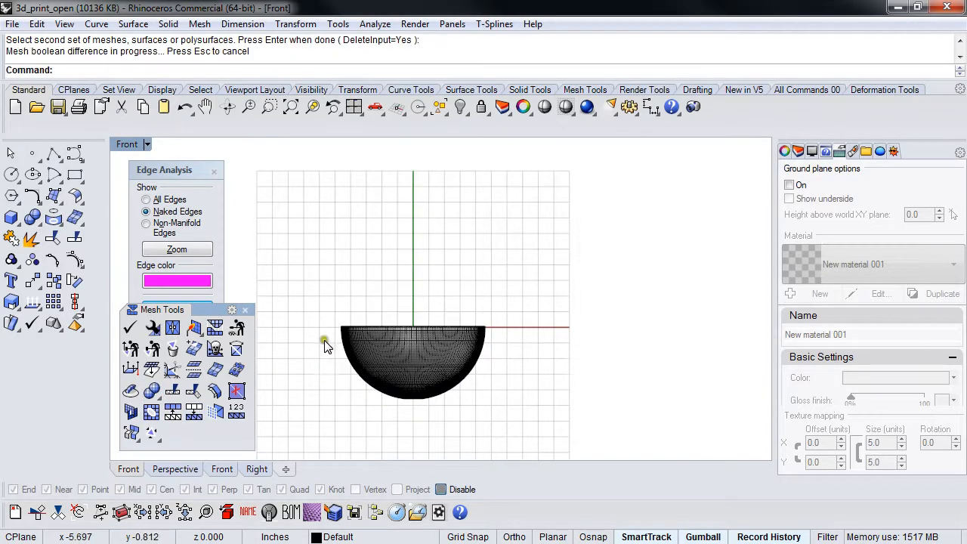
- Inspect the bowl in Perspective, show all hidden objects again and pick the overlapping lower-half objects
key("ctrl+F4")
right_click_drag(323, 339, 426, 308)
scroll(426, 308, "up", 5)
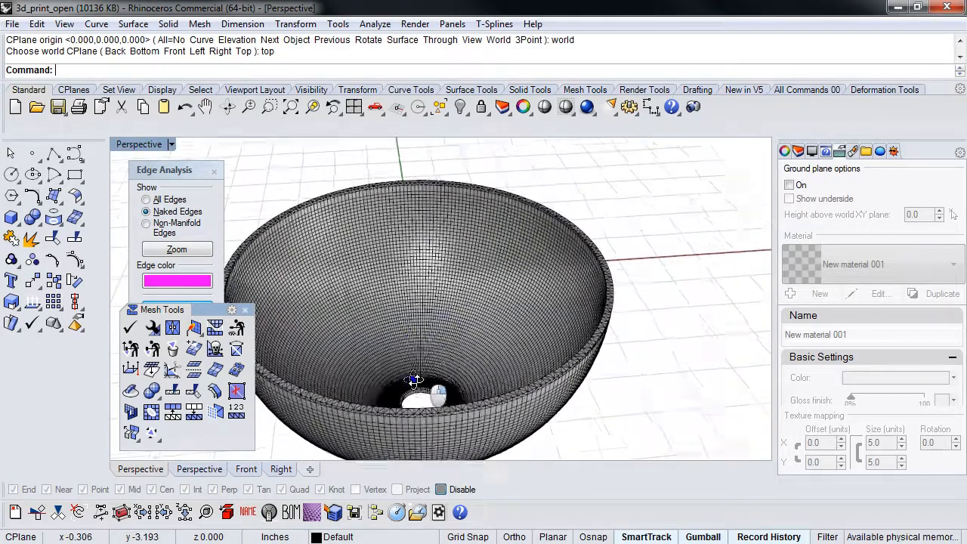
scroll(401, 378, "down", 5)
right_click_drag(399, 358, 464, 375)
type("v")
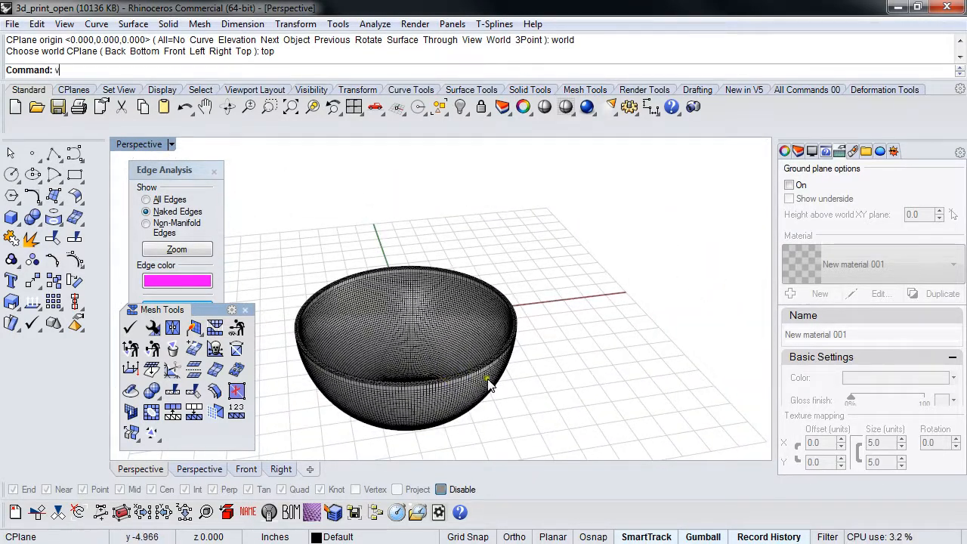
key("Return")
mouse_move(532, 396)
right_mouse_down()
mouse_move(536, 385)
mouse_move(524, 389)
right_mouse_up()
left_click(453, 412)
type("f")
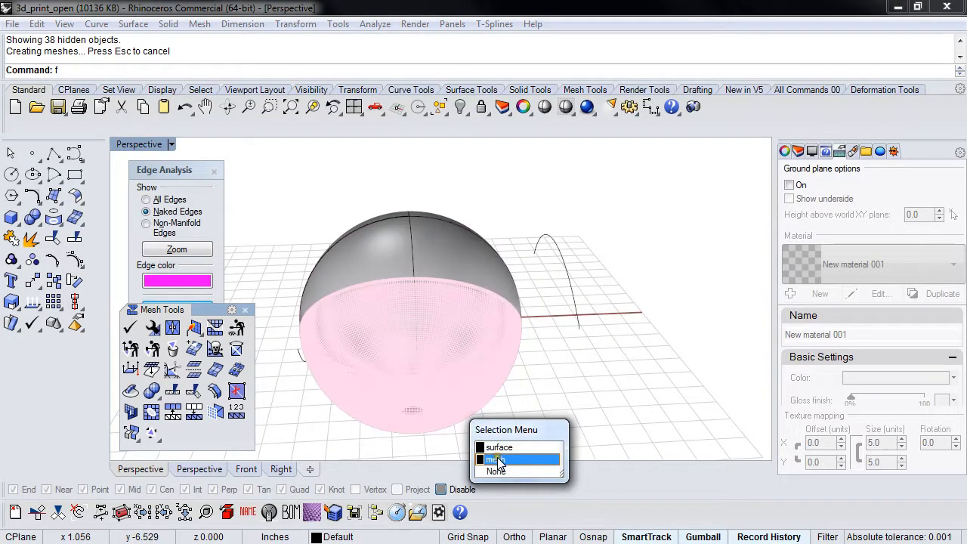
- Choose the mesh bowl from the selection menu, hide it and return to the Front view
left_click(498, 458)
key("Return")
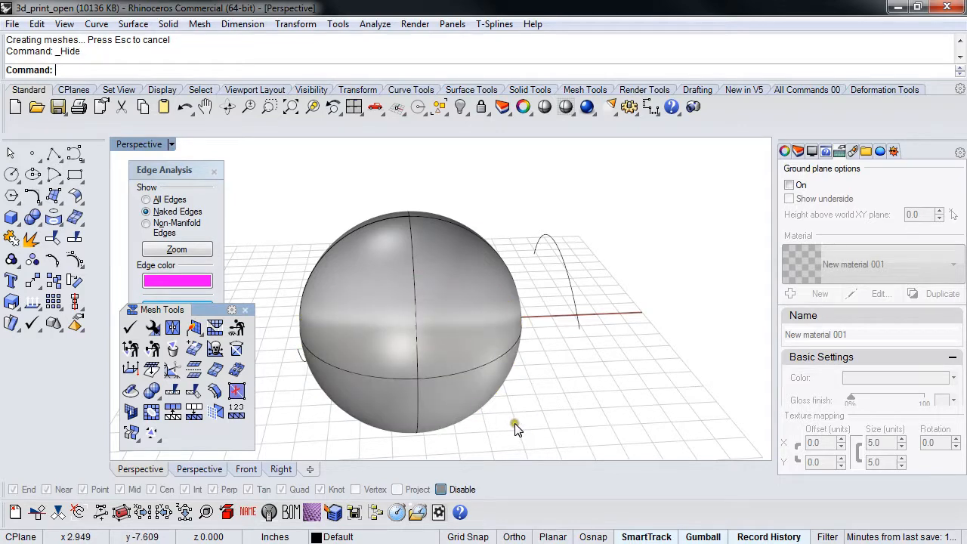
type("front")
key("Return")
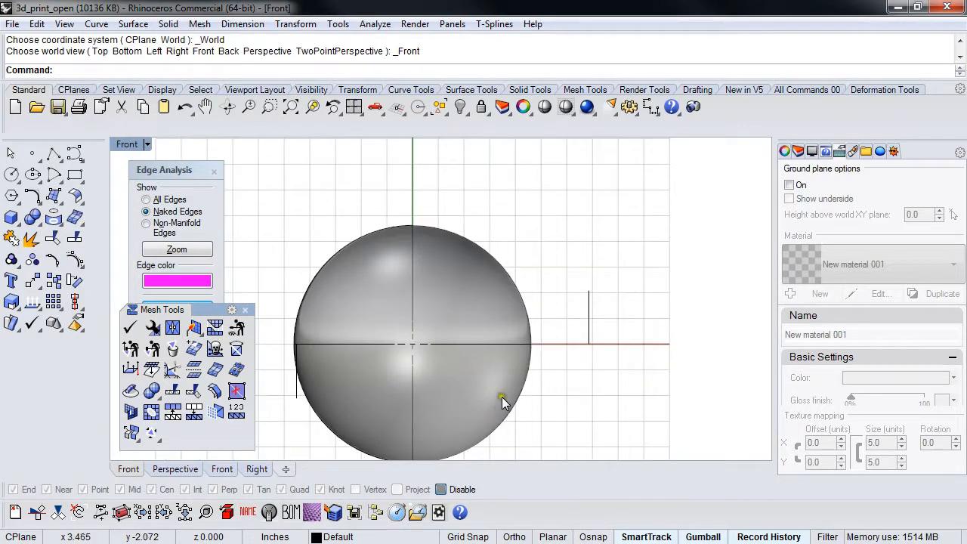
right_click_drag(502, 398, 512, 344)
- Draw a box below the sphere and stretch it to enclose the sphere's lower half
left_click(15, 220)
left_click(271, 291)
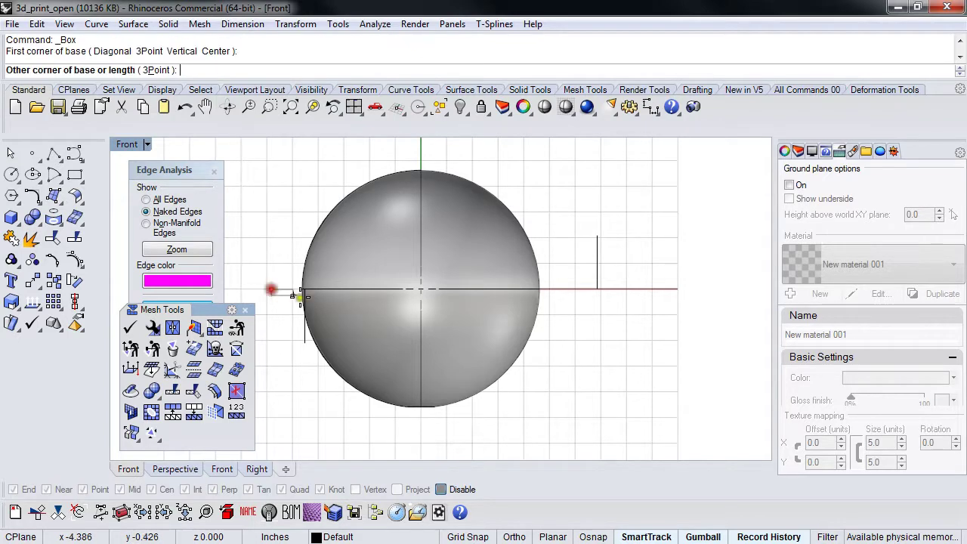
left_click(588, 454)
left_click(550, 425)
key("ctrl+F1")
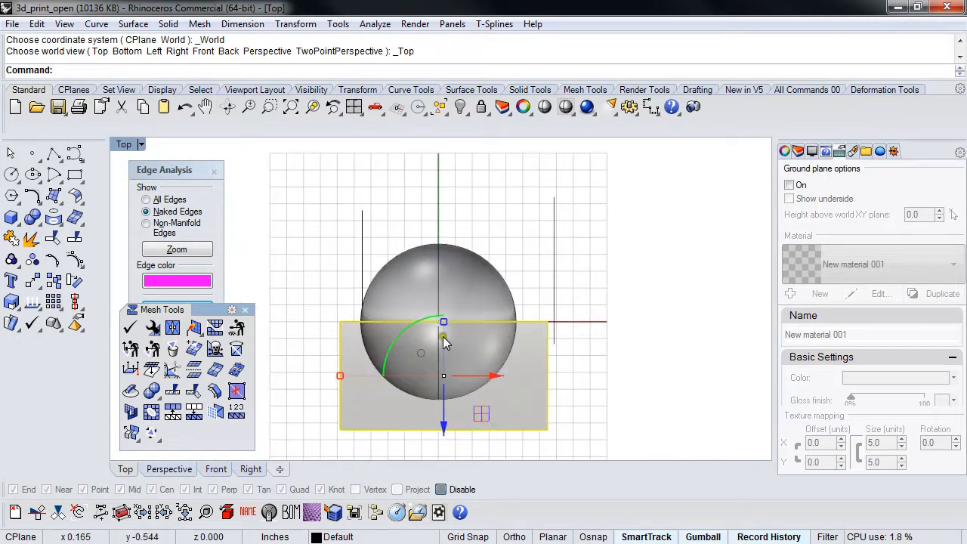
left_click_drag(444, 340, 454, 246)
left_click_drag(443, 420, 443, 414)
left_click(585, 396)
- Select the sphere surface in Front view and delete it
key("ctrl+F2")
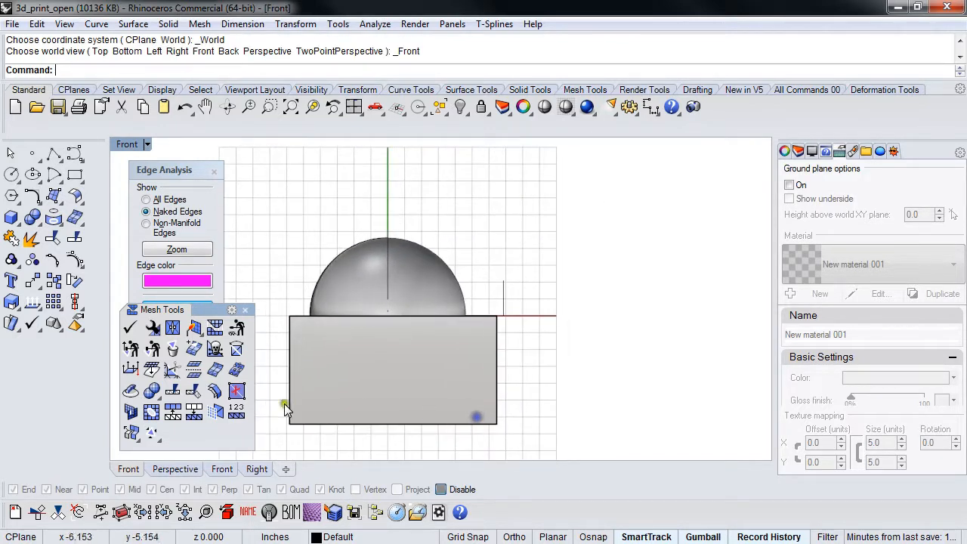
left_click(349, 297)
left_click(286, 258)
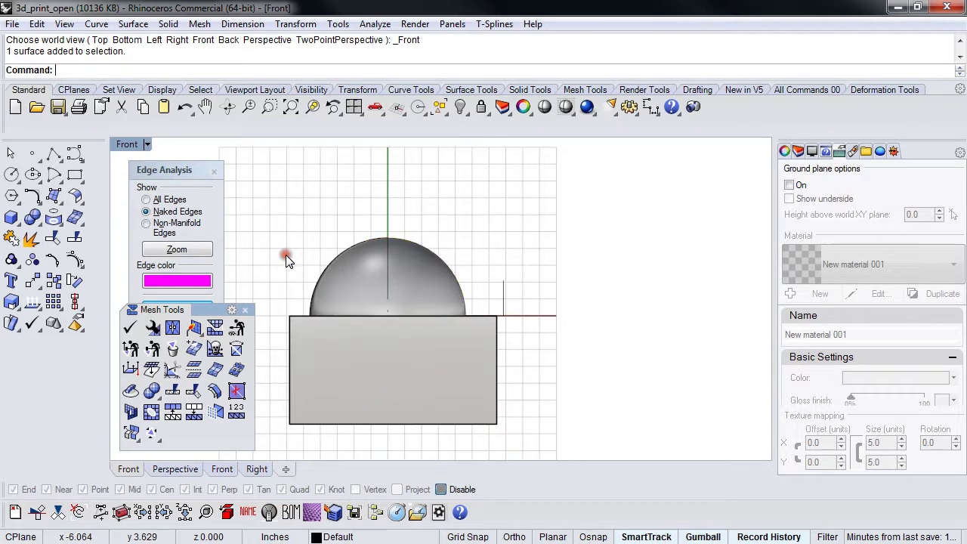
left_click(361, 262)
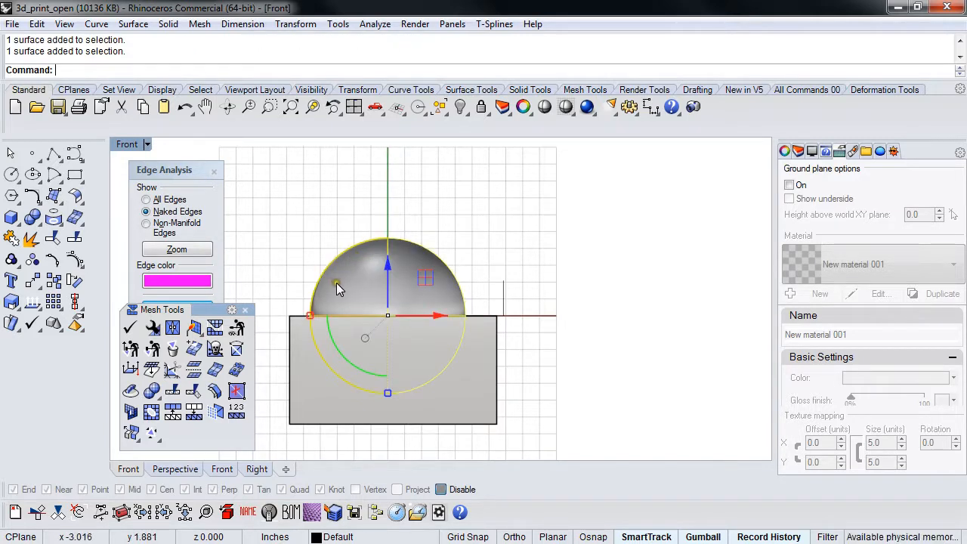
key("Delete")
scroll(397, 317, "up", 2)
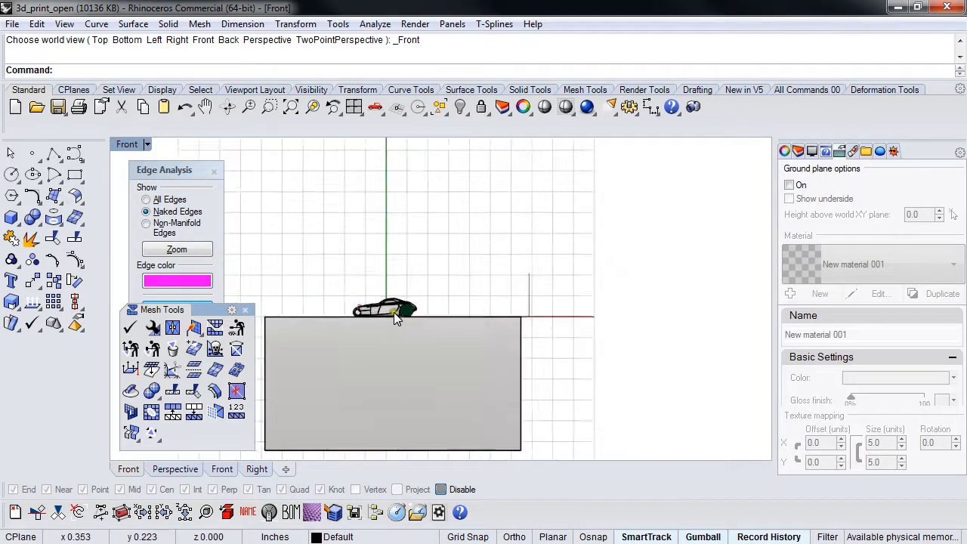
scroll(397, 317, "down", 1)
- Undo the sphere deletion and the box, hide the old box and copy the sphere mesh
key("ctrl+z")
key("ctrl+z")
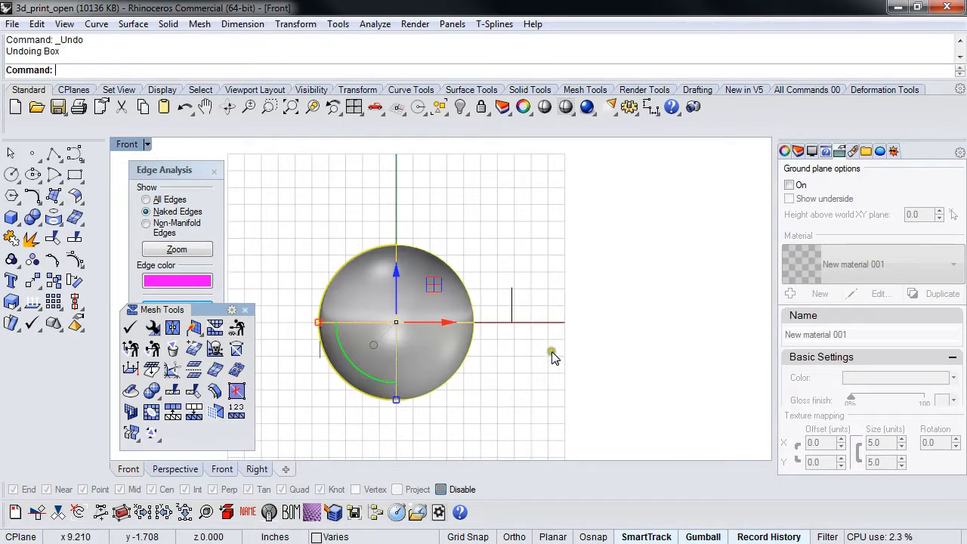
key("ctrl+z")
key("ctrl+z")
key("ctrl+z")
key("ctrl+z")
left_click(465, 381)
key("ctrl+h")
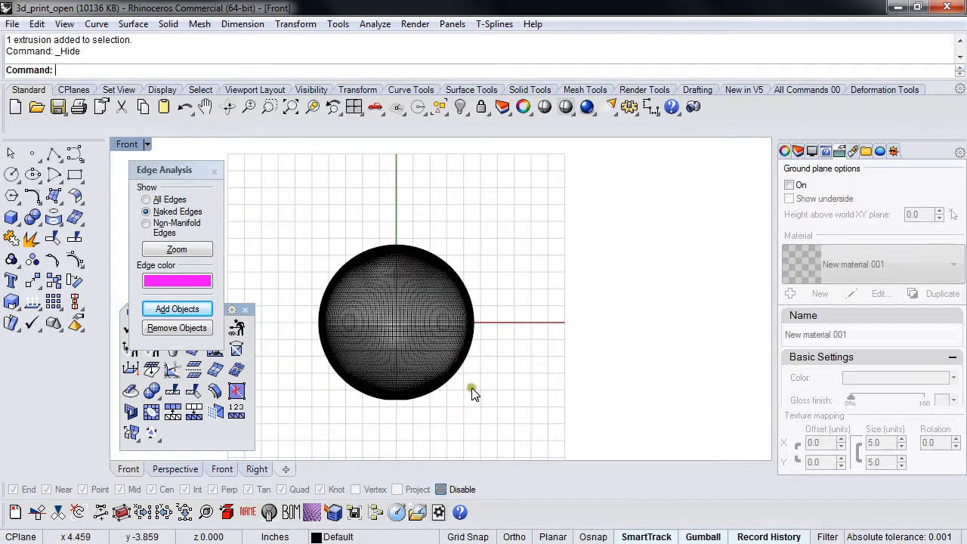
left_click(473, 390)
left_click(446, 381)
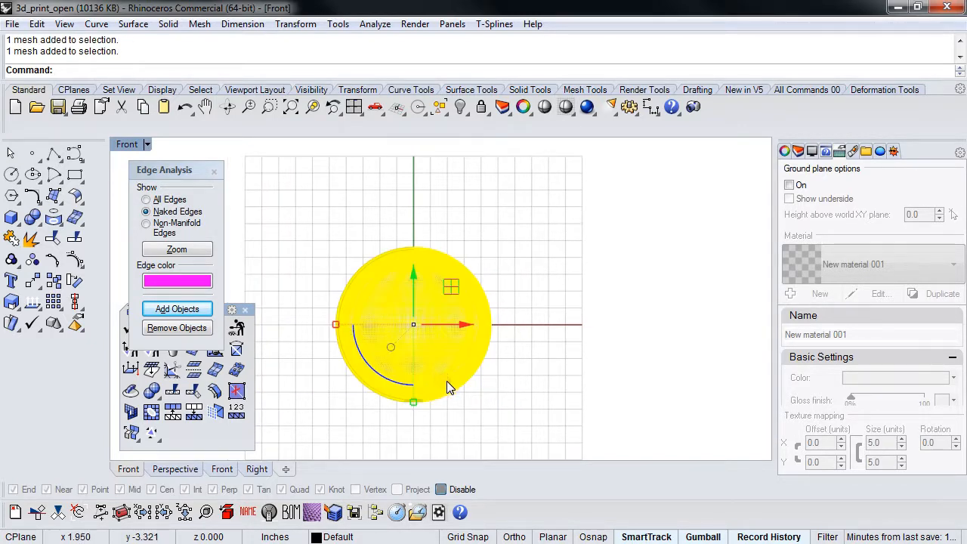
key("ctrl+c")
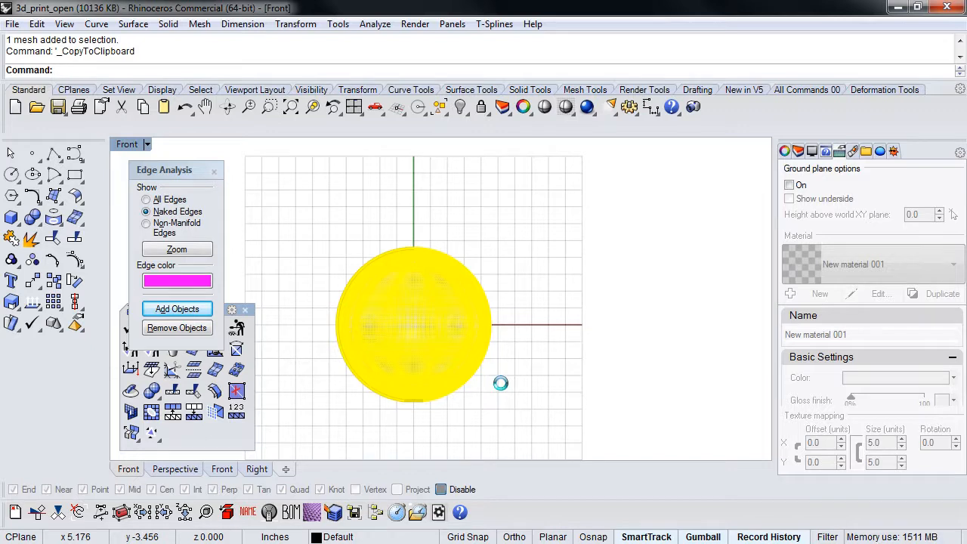
key("Escape")
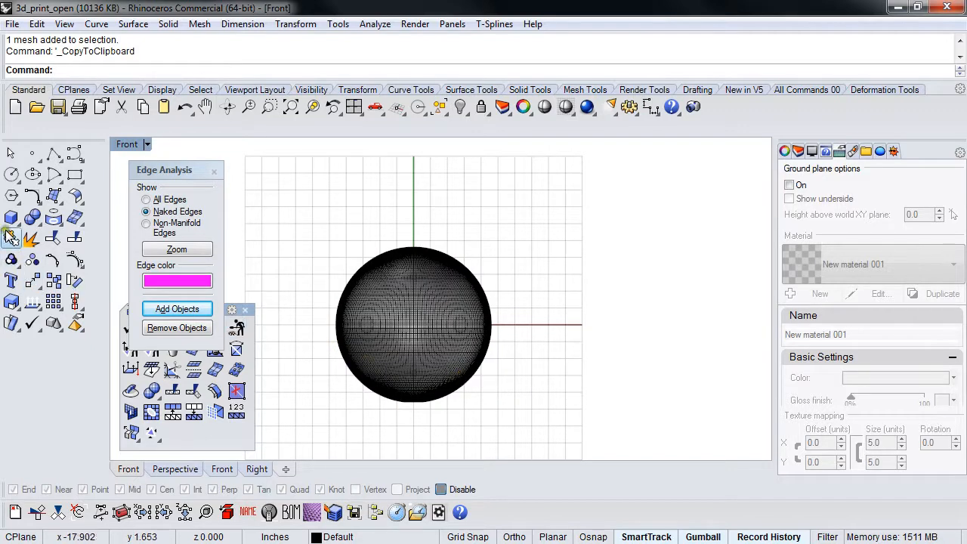
- Draw a new box and move it to cover the sphere's upper half
left_click(15, 222)
left_click(34, 225)
left_click(293, 219)
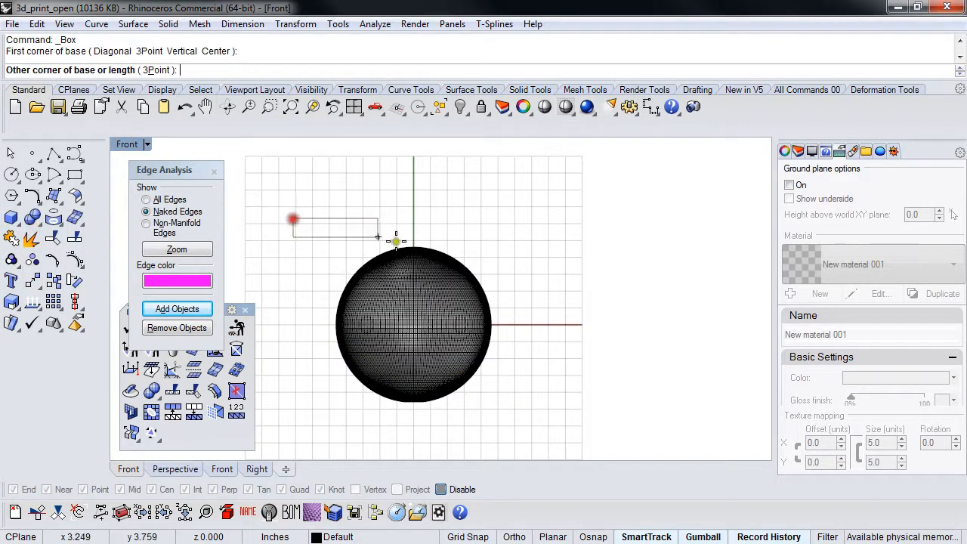
left_click(553, 325)
key("ctrl+F1")
left_click(539, 215)
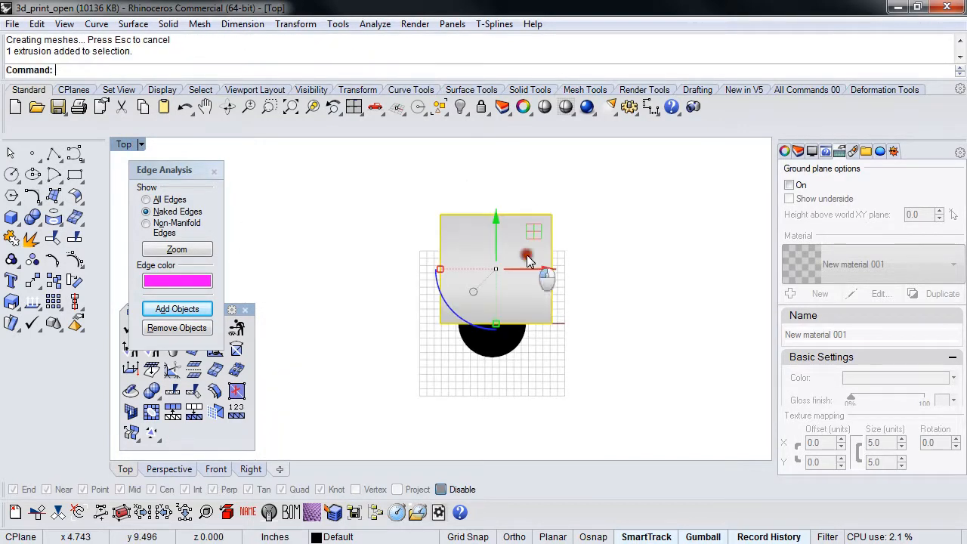
left_click_drag(493, 219, 487, 283)
key("ctrl+F2")
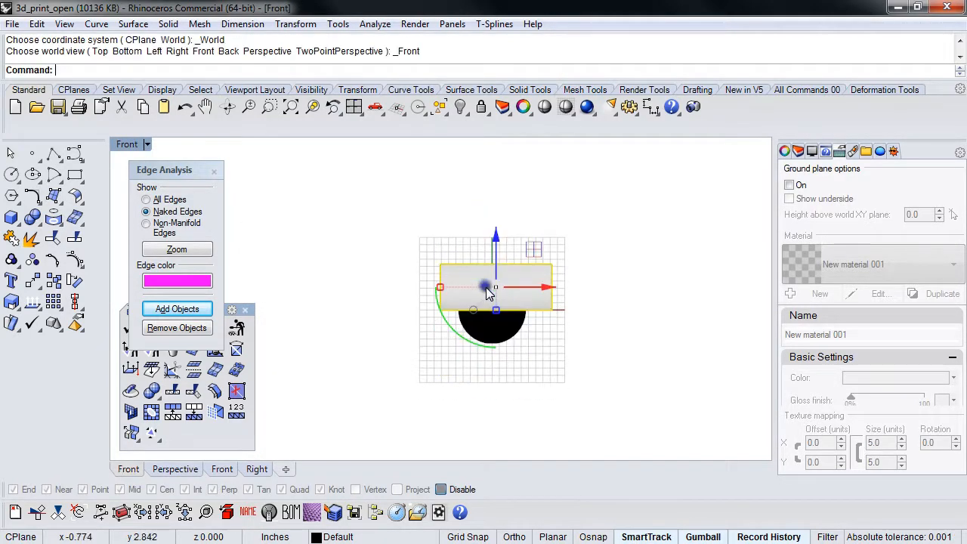
scroll(506, 279, "up", 5)
- Paste a duplicate of the box and move it down directly below the original
key("ctrl+c")
key("ctrl+v")
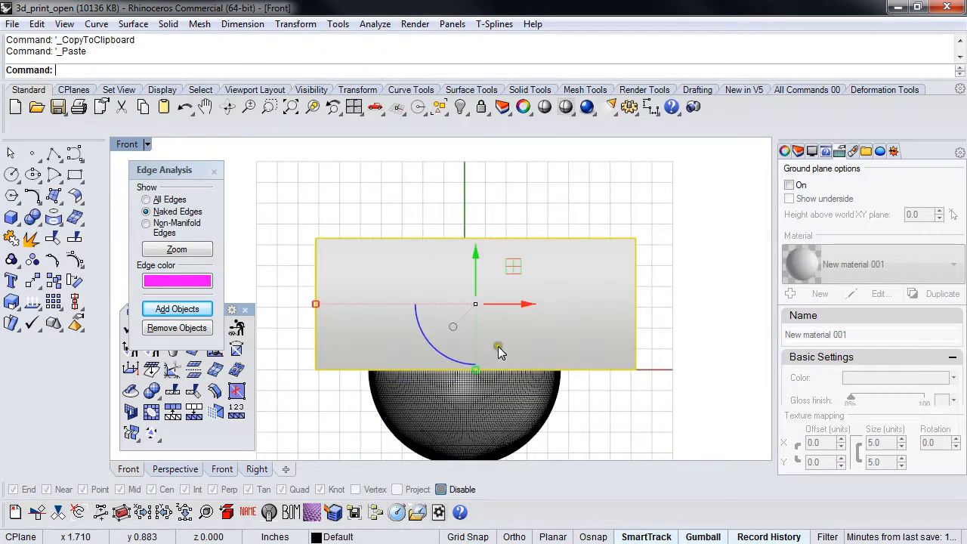
right_click_drag(487, 277, 484, 218)
left_click_drag(473, 194, 474, 326)
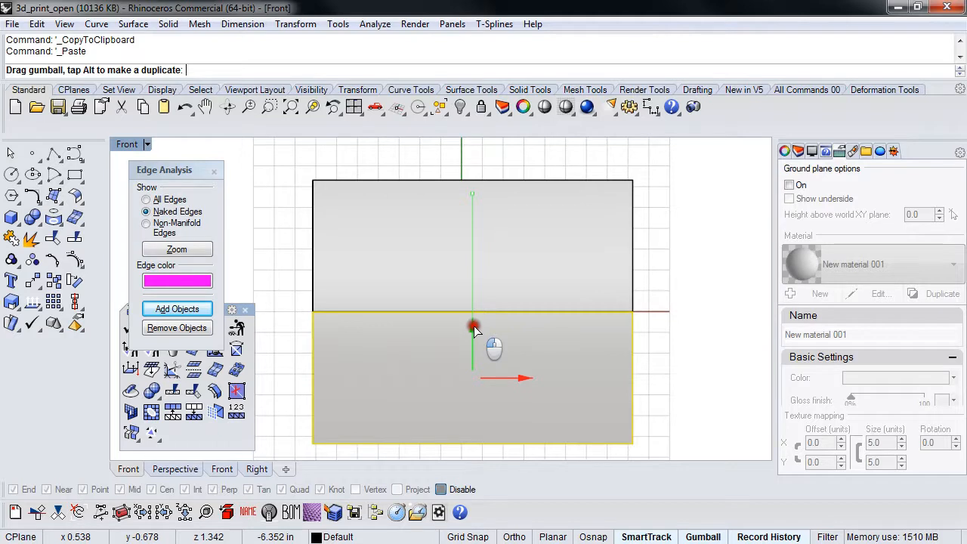
- Finish placing the duplicate, then hide the lower box
left_click(664, 376)
left_click(629, 388)
key("ctrl+h")
right_click_drag(609, 400, 566, 398)
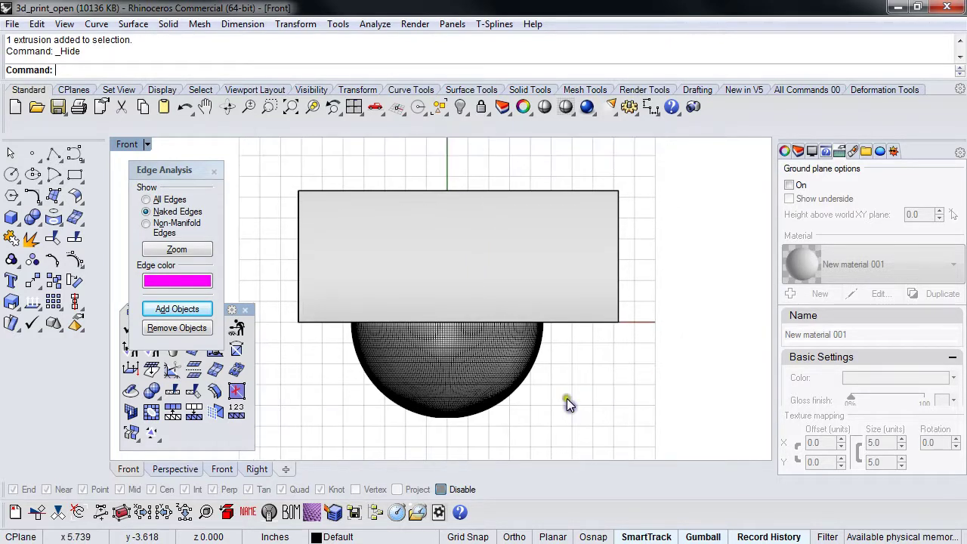
- Subtract the upper box from the sphere mesh with Mesh Boolean Difference, then show hidden objects
left_click(173, 414)
left_click(408, 384)
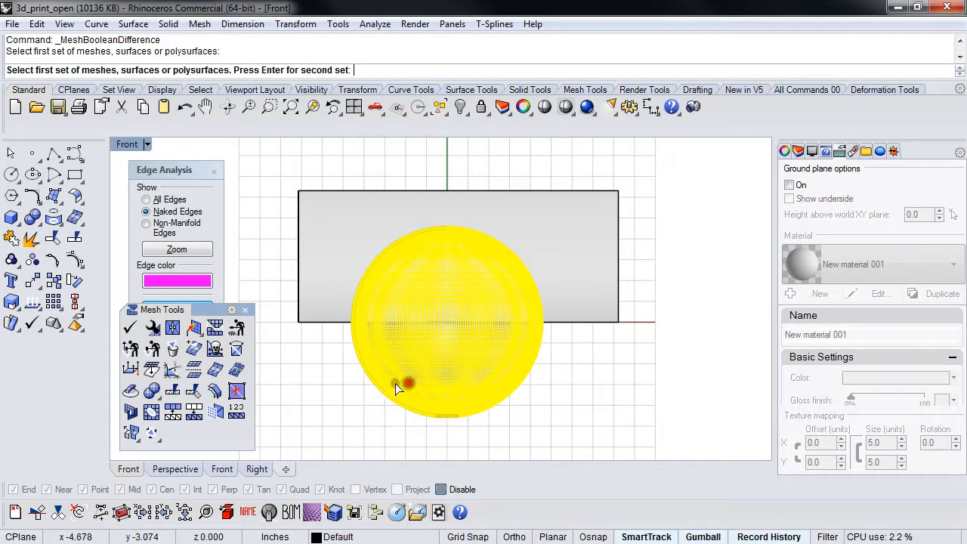
right_click(353, 382)
left_click(330, 309)
right_click(330, 309)
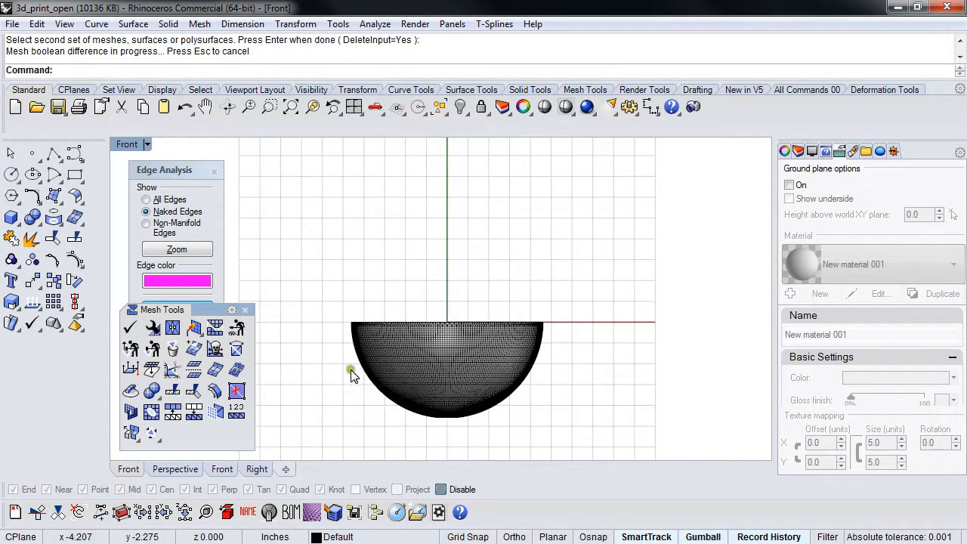
type("show")
key("Return")
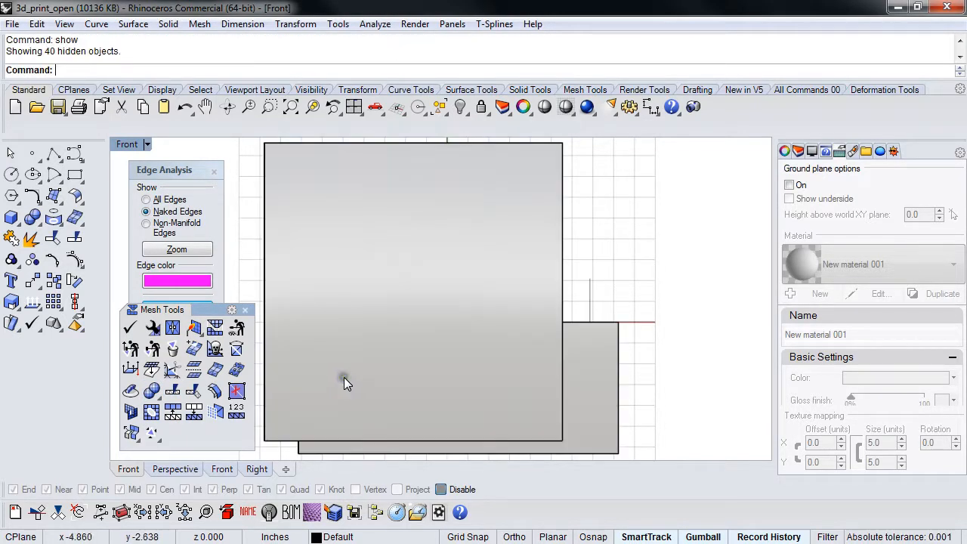
- Delete the upper cutting box and hide the original sphere surface
left_click(543, 253)
key("Delete")
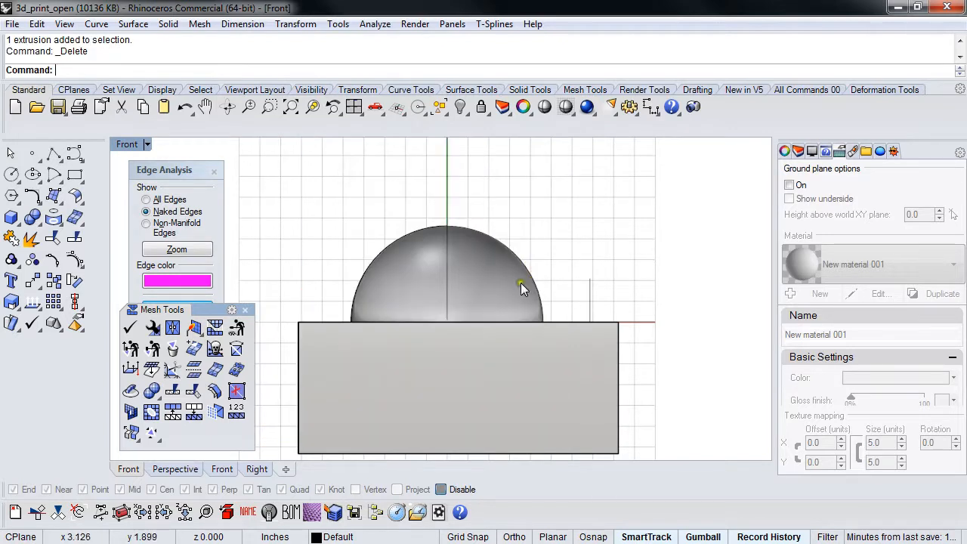
left_click(511, 282)
key("ctrl+h")
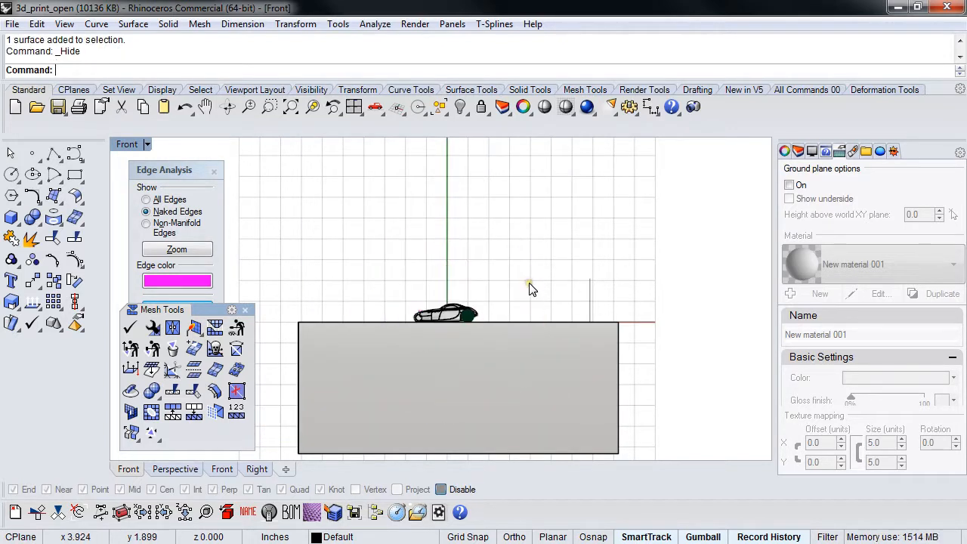
- In Perspective, pick the mesh bowl from the selection menu and remove it from view
key("ctrl+F4")
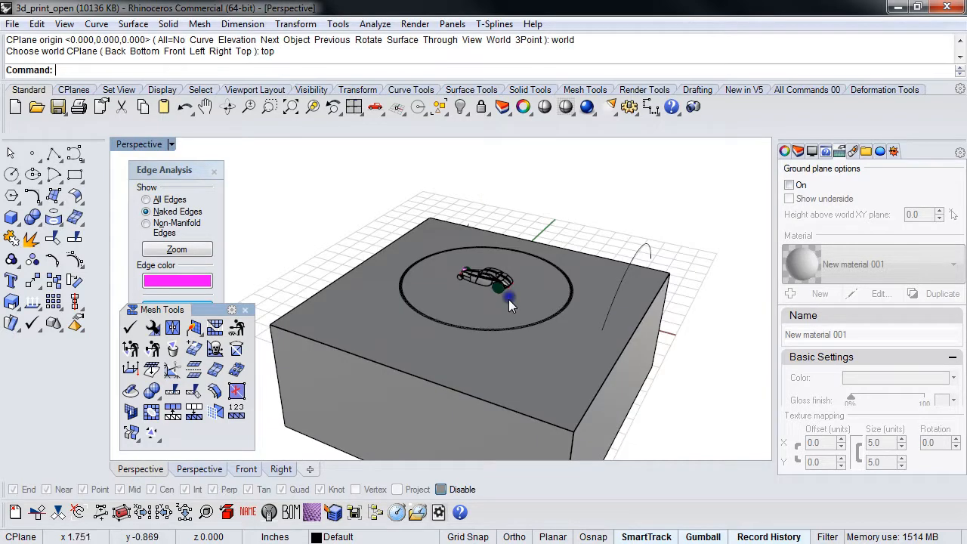
scroll(500, 326, "up", 5)
left_click(535, 344)
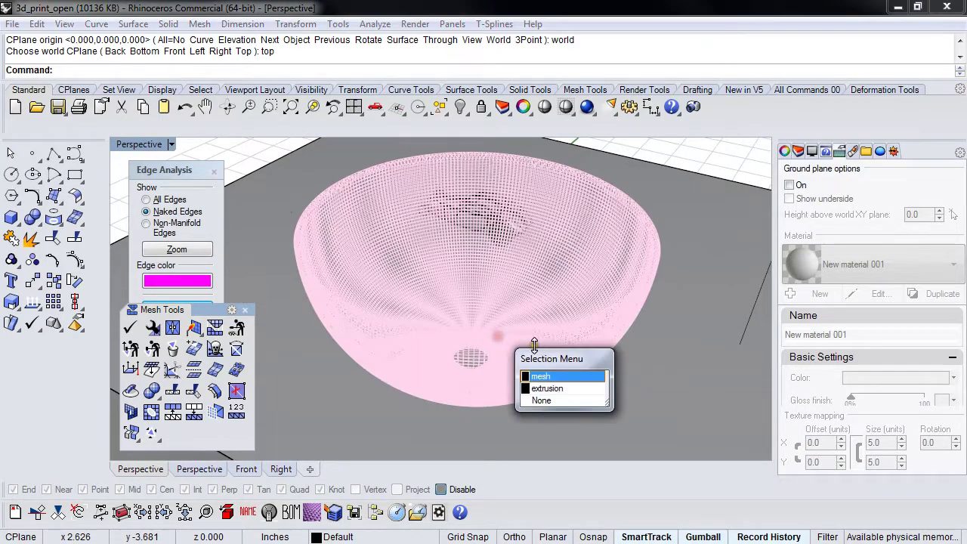
left_click(559, 376)
scroll(522, 362, "down", 5)
key("Delete")
- Delete the remaining cutting box
right_click_drag(540, 215, 478, 337)
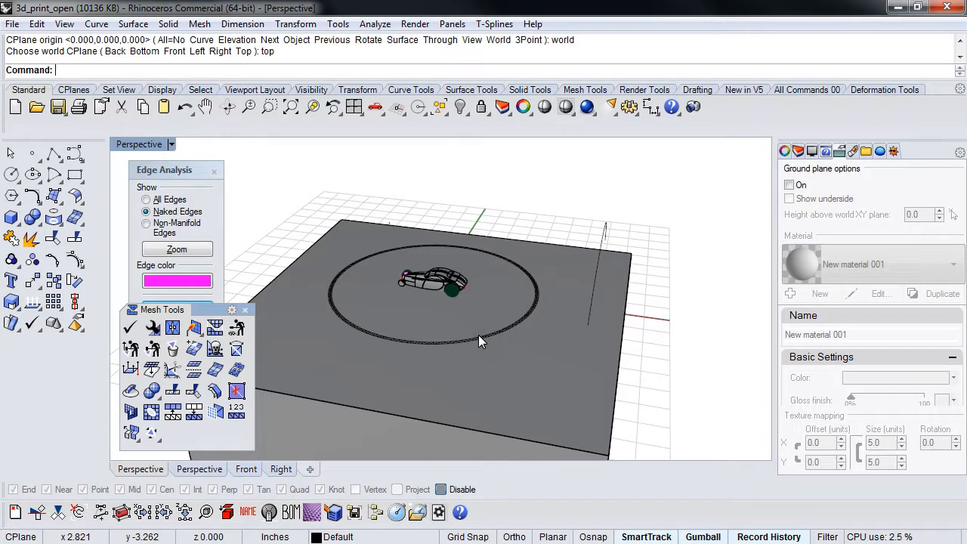
left_click(479, 335)
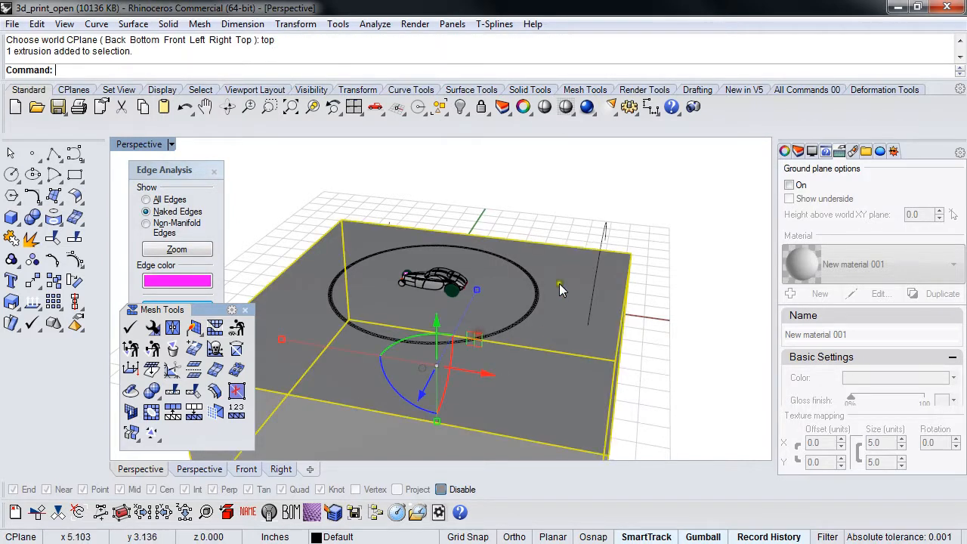
left_click(526, 200)
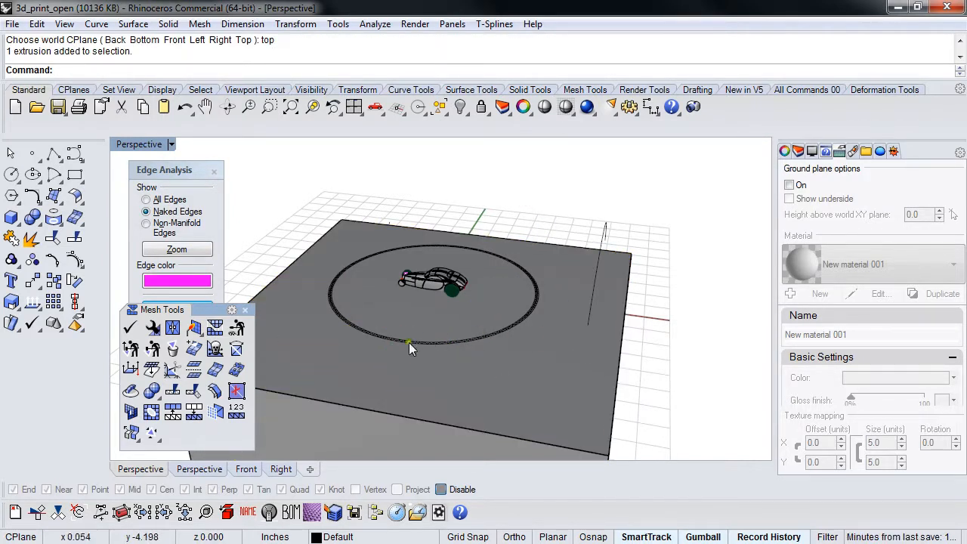
left_click(518, 379)
key("Delete")
- Select the lower hemisphere mesh and paste a duplicate in place in Front view
left_click(449, 361)
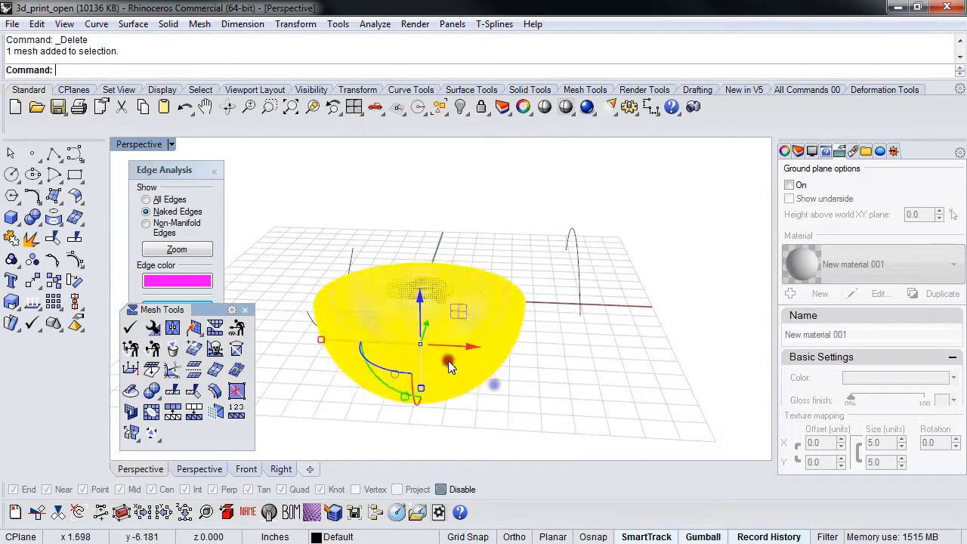
key("ctrl+F2")
scroll(426, 371, "up", 1)
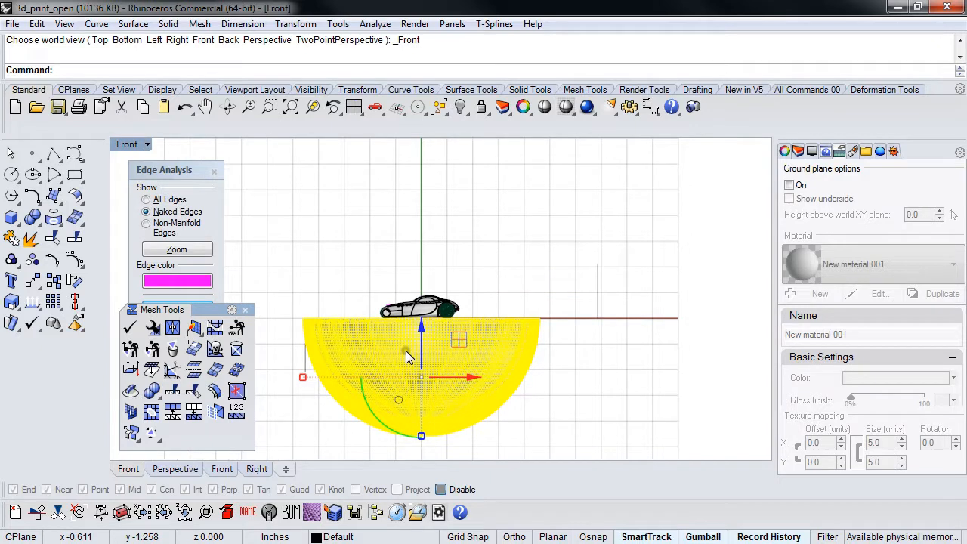
key("ctrl+c")
key("ctrl+v")
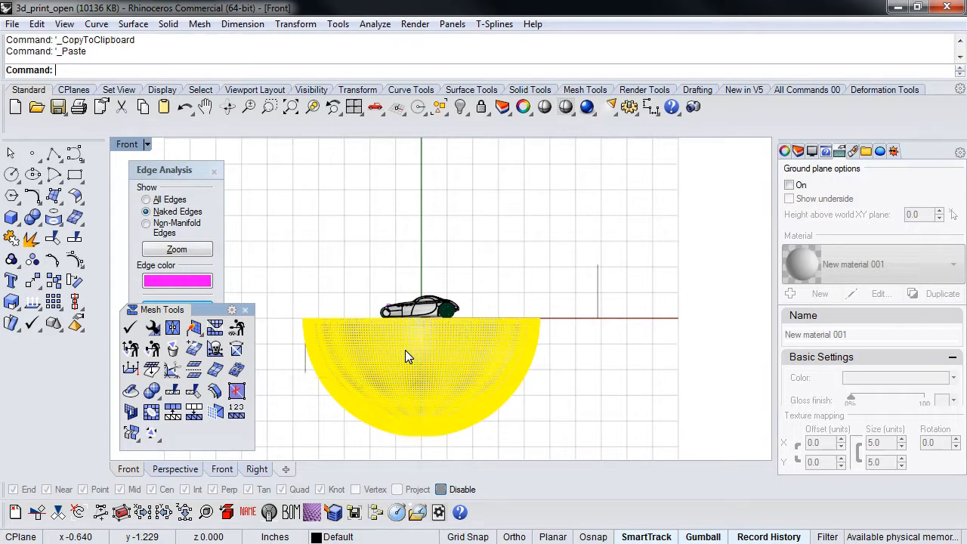
type("rr")
- Rotate the duplicate hemisphere 180° about its centre into a top half
key("Return")
left_click(422, 317)
left_click(557, 316)
left_click(287, 317)
left_click(522, 276)
- Lift the top hemisphere above the bottom half, then select everything except the car
key("F5")
right_click_drag(527, 327, 533, 273)
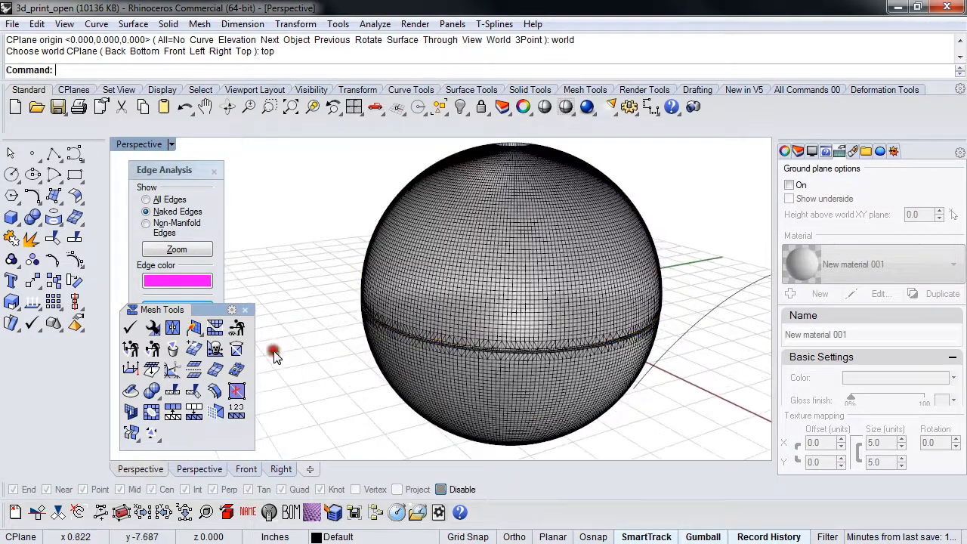
left_click_drag(475, 295, 485, 248)
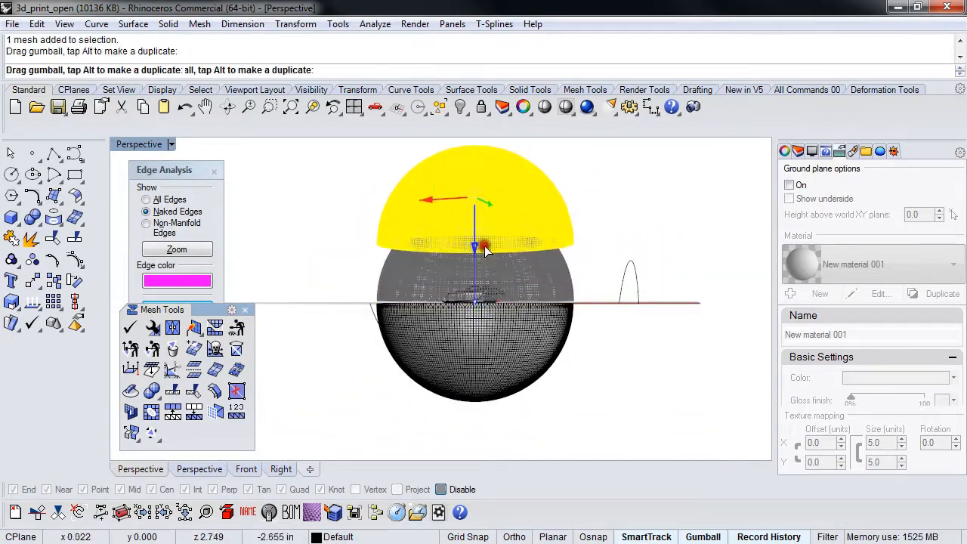
right_click_drag(485, 248, 603, 249)
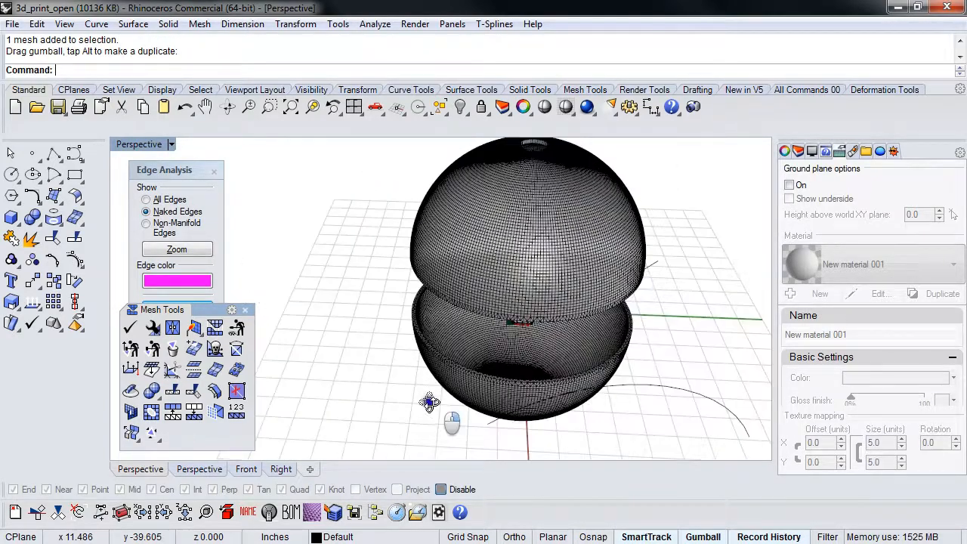
left_click(515, 287)
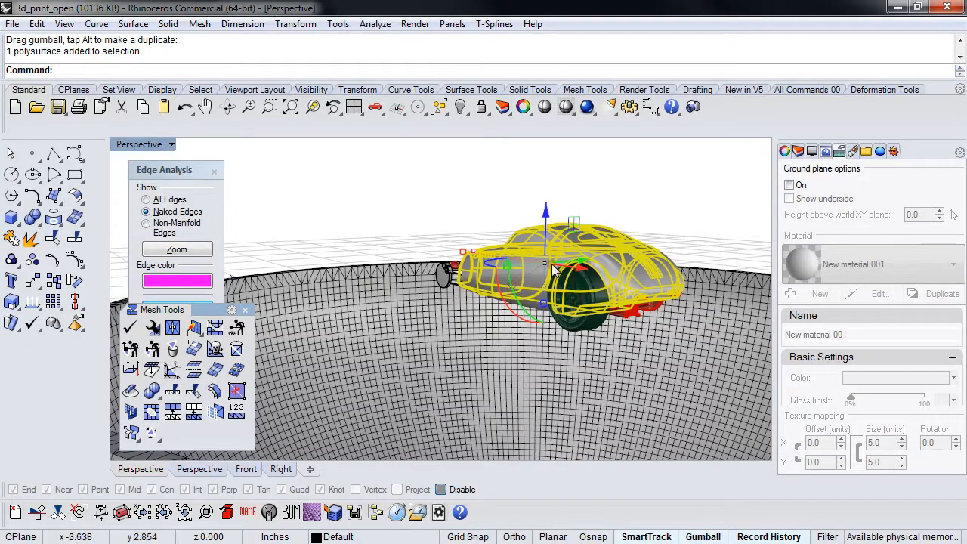
key("ctrl+i")
- Hide everything but the car and orbit around it to inspect it from several sides
key("ctrl+h")
scroll(441, 294, "up", 5)
scroll(440, 294, "down", 4)
scroll(501, 371, "down", 2)
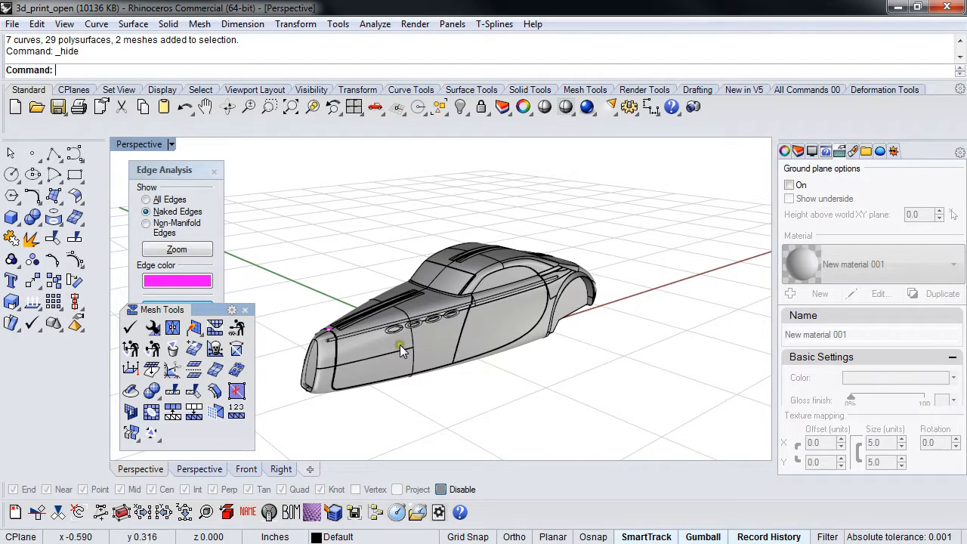
right_click_drag(401, 350, 409, 397)
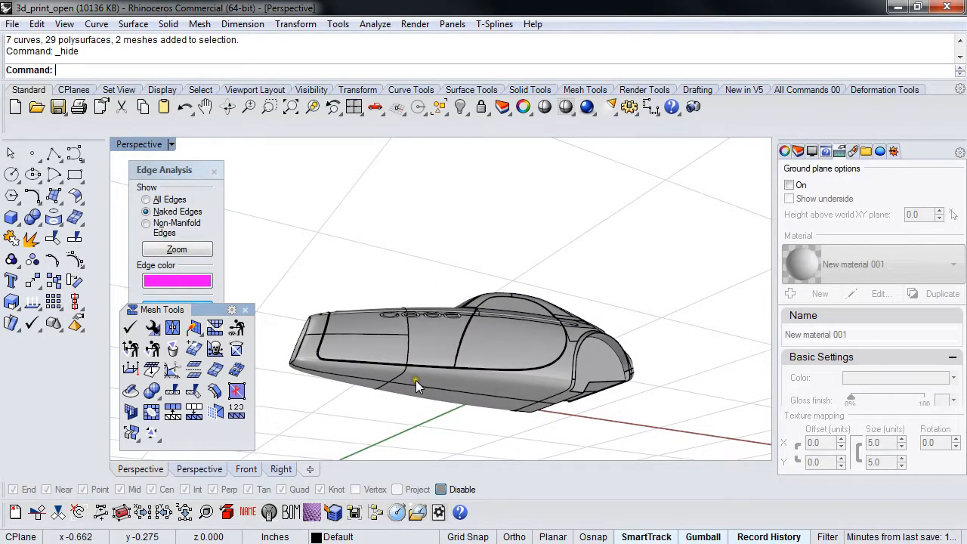
right_click_drag(342, 392, 518, 427)
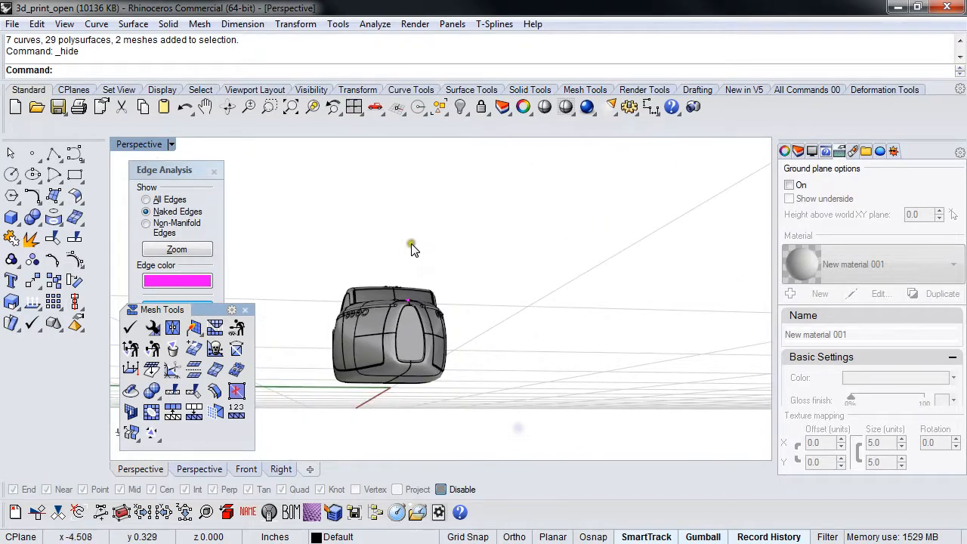
right_click_drag(560, 370, 547, 393)
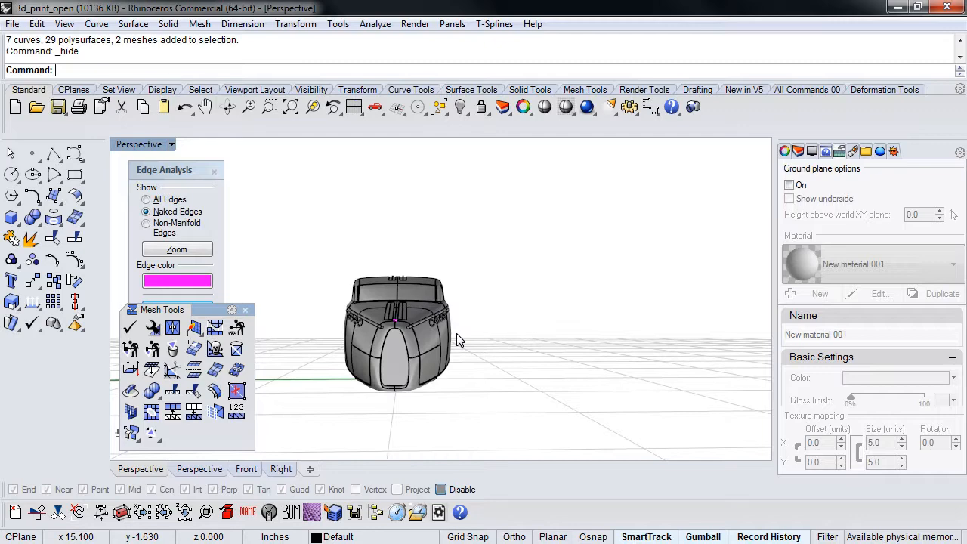
mouse_move(457, 340)
right_mouse_down()
mouse_move(570, 368)
mouse_move(486, 337)
right_mouse_up()
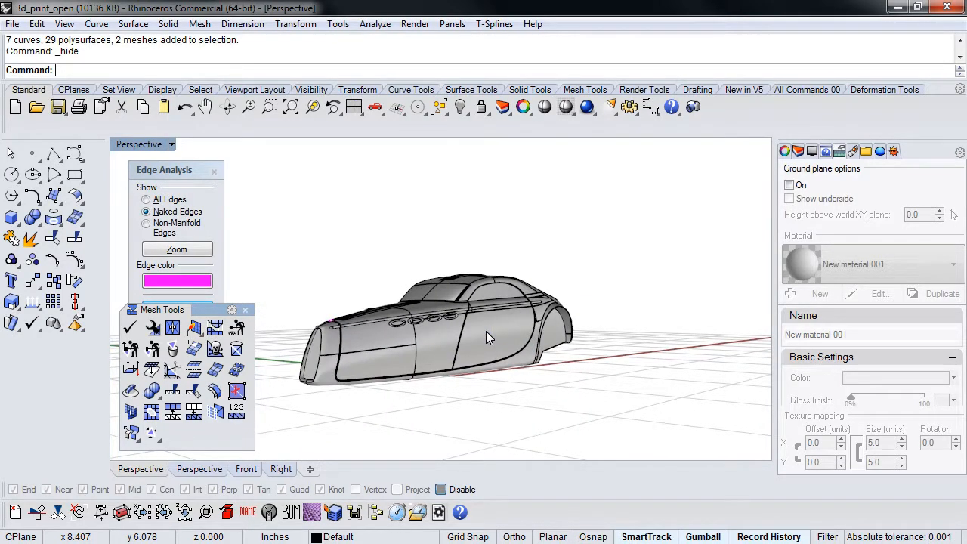